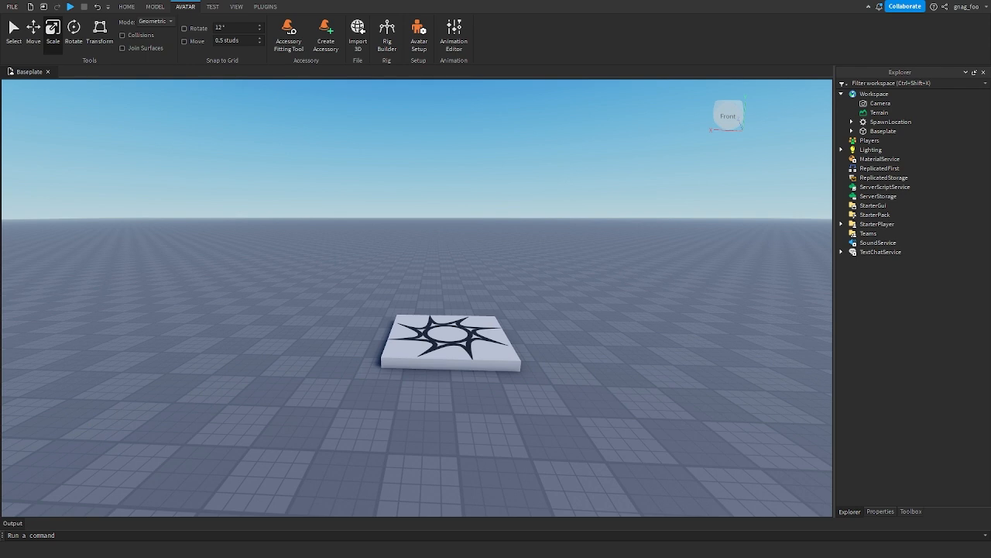
# - Generate a masculine R15 Block Avatar with the Rig Builder
pyautogui.click(128, 7)
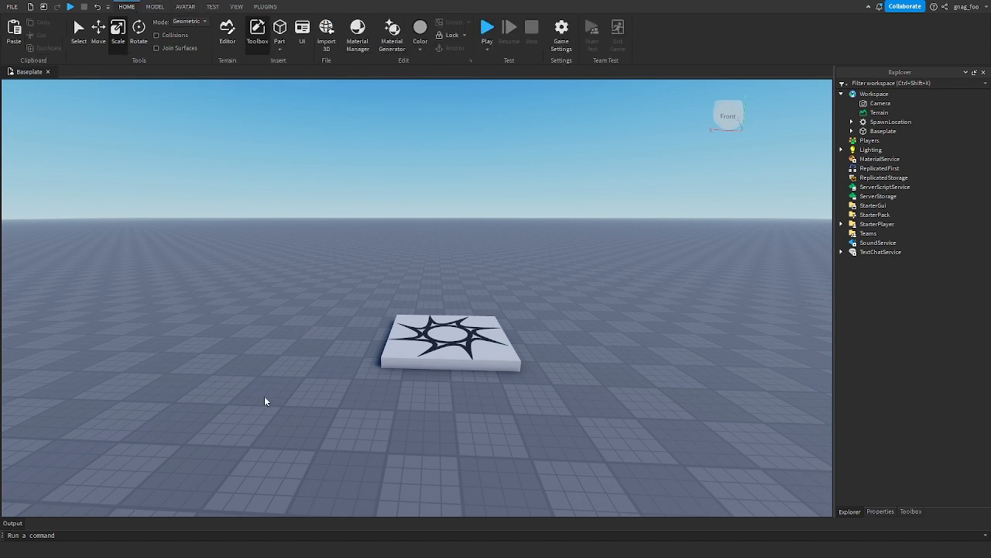
pyautogui.click(182, 6)
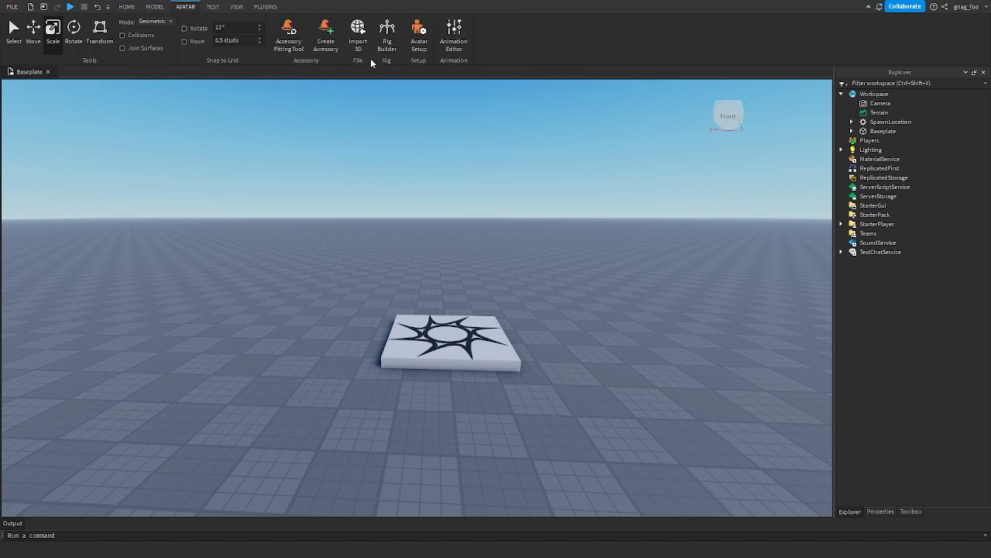
pyautogui.click(382, 49)
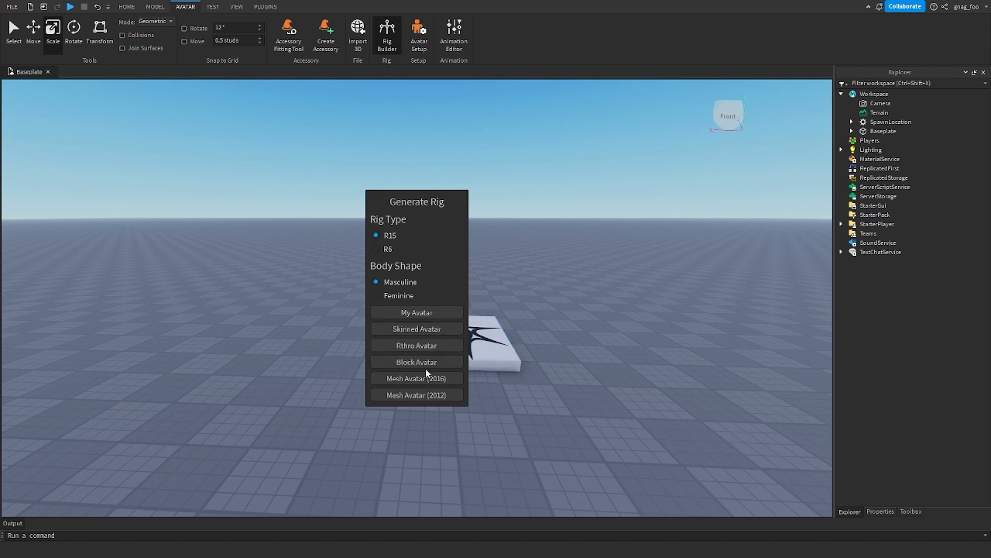
pyautogui.click(425, 370)
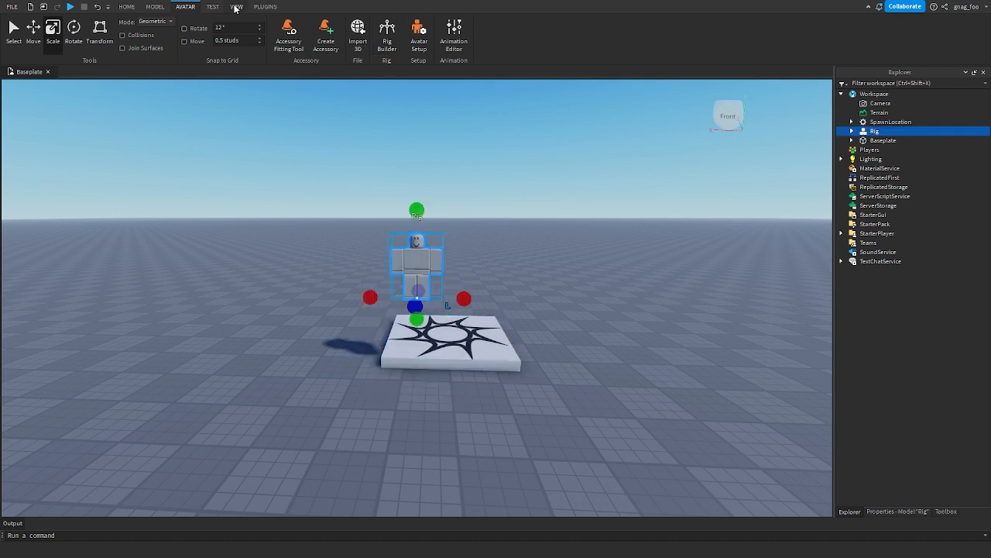
pyautogui.click(869, 7)
pyautogui.click(869, 7)
pyautogui.click(576, 271)
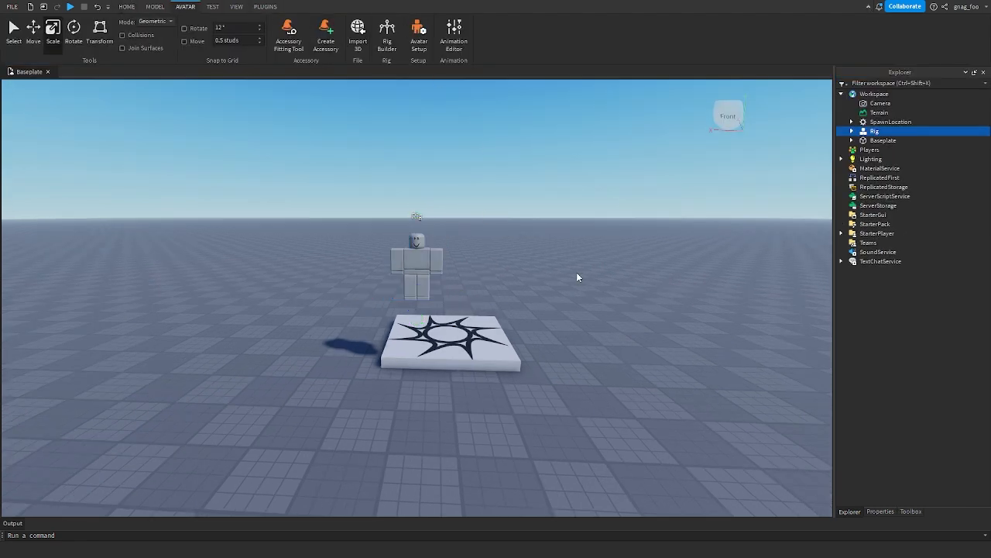
# - Export the rig as an OBJ file named "Rig R15" to the Downloads folder
pyautogui.click(412, 245)
pyautogui.moveTo(413, 245); pyautogui.dragTo(413, 244, button='right')
pyautogui.press('e')
pyautogui.press('w')
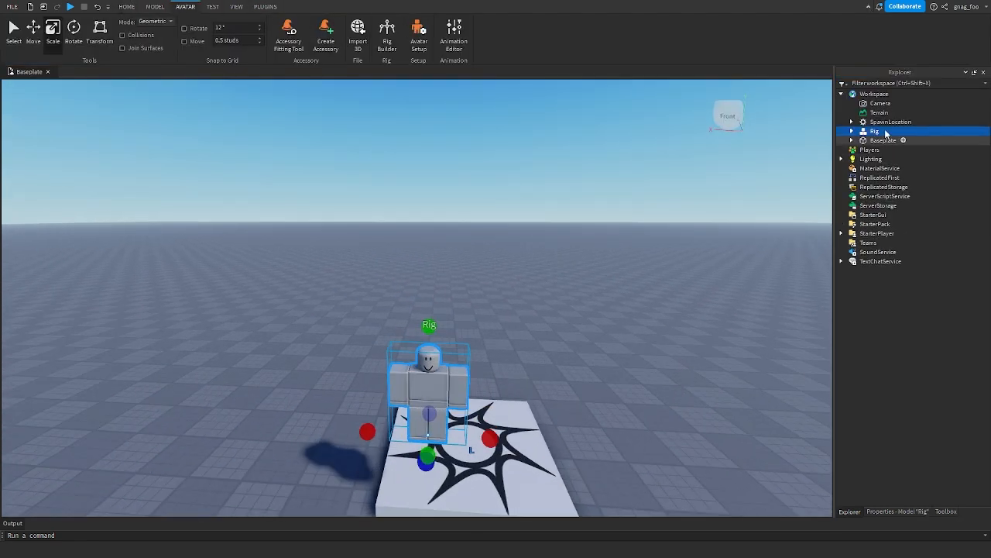
pyautogui.rightClick(868, 131)
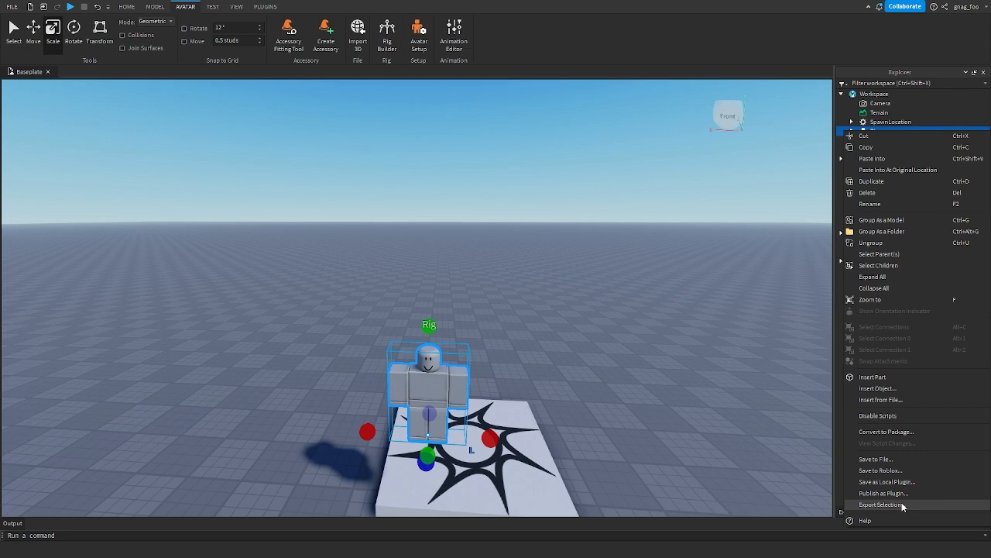
pyautogui.click(901, 503)
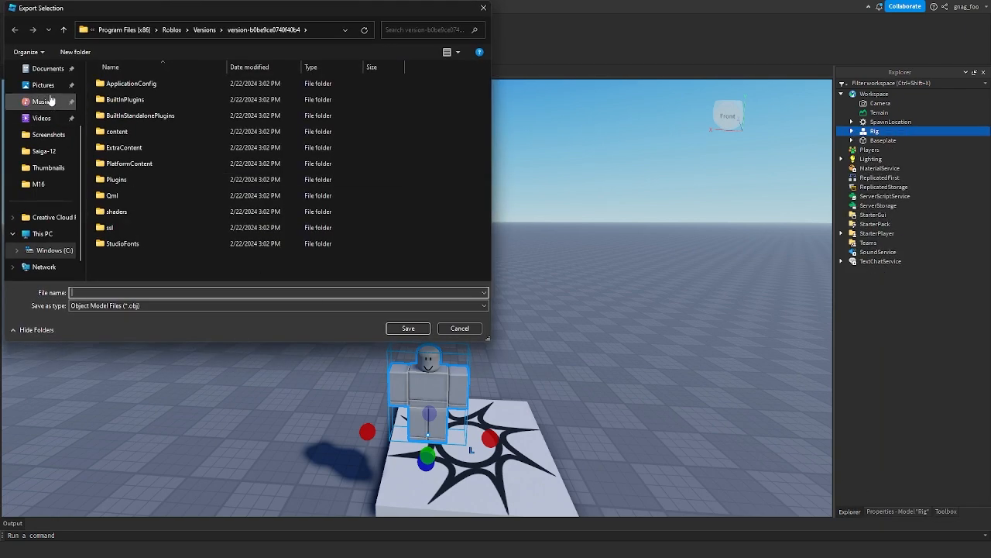
pyautogui.scroll(1, 46, 123)
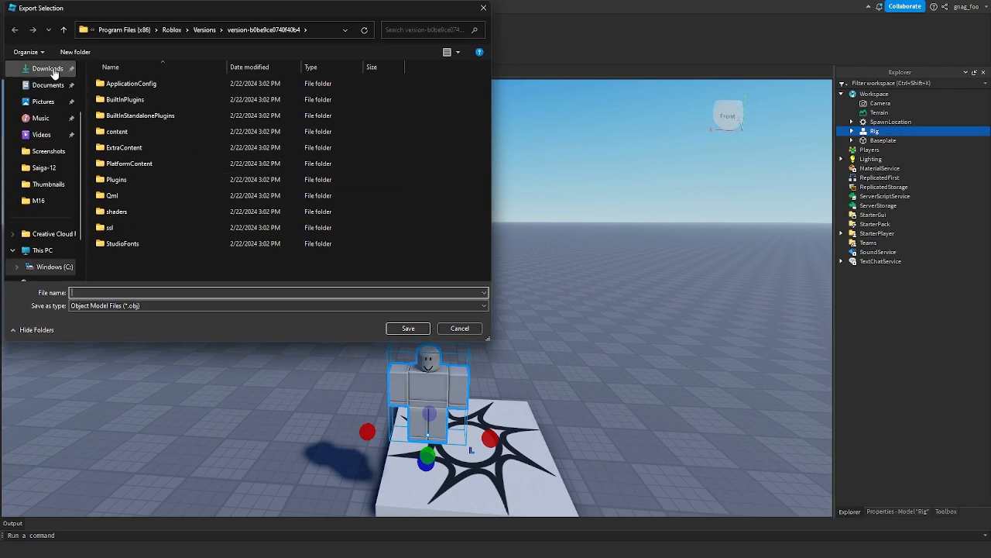
pyautogui.click(47, 69)
pyautogui.click(265, 292)
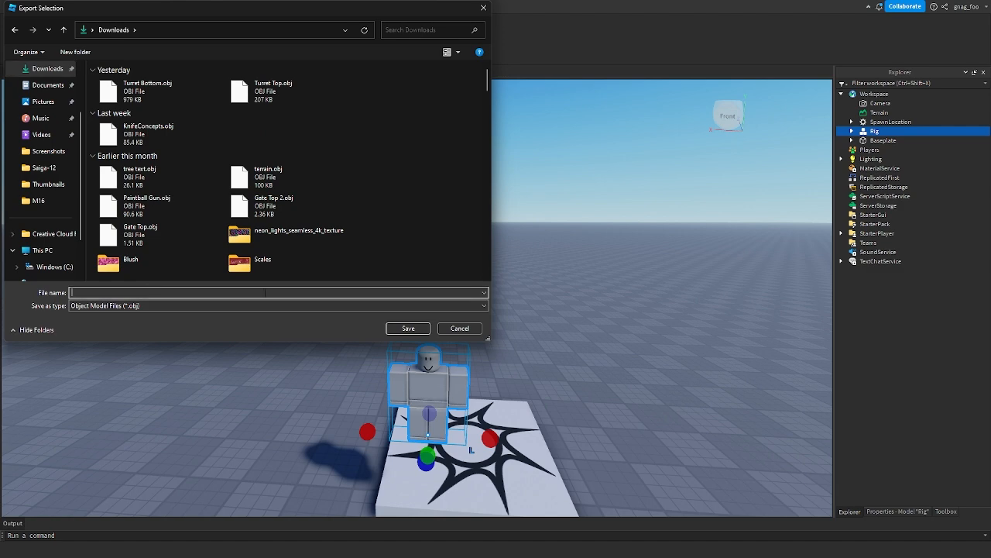
pyautogui.write('Rig')
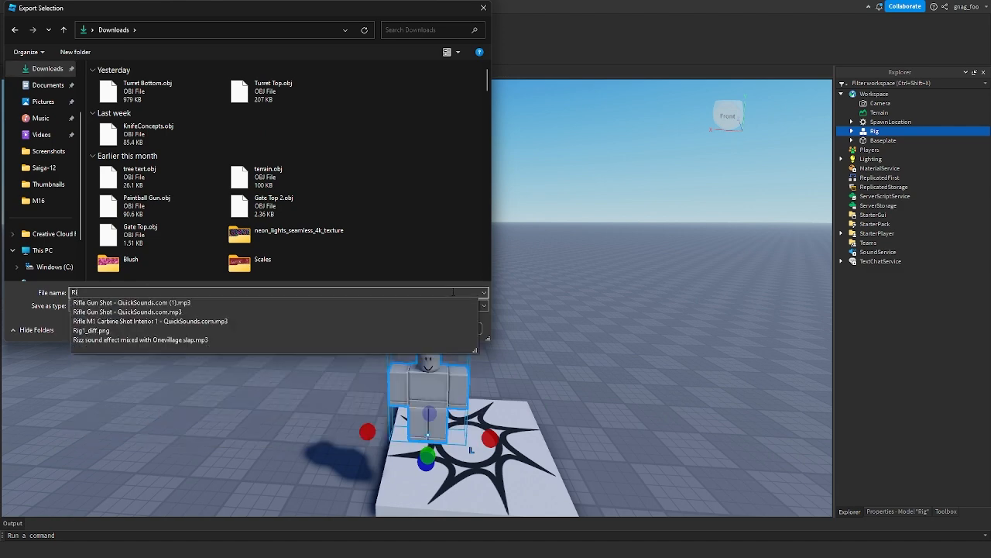
pyautogui.write(' R15')
pyautogui.press('Return')
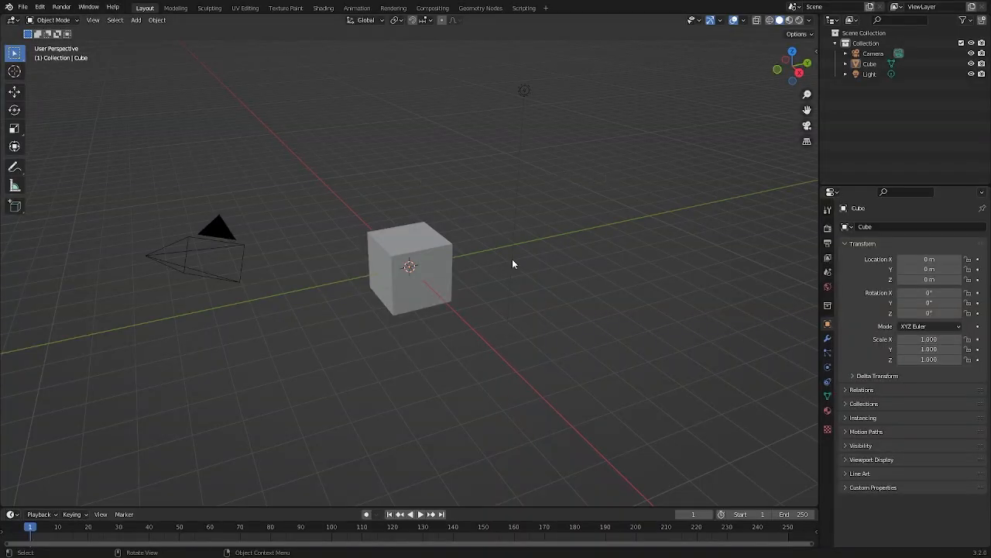
# - Switch to Blender and delete the default camera, cube and light
pyautogui.press('a')
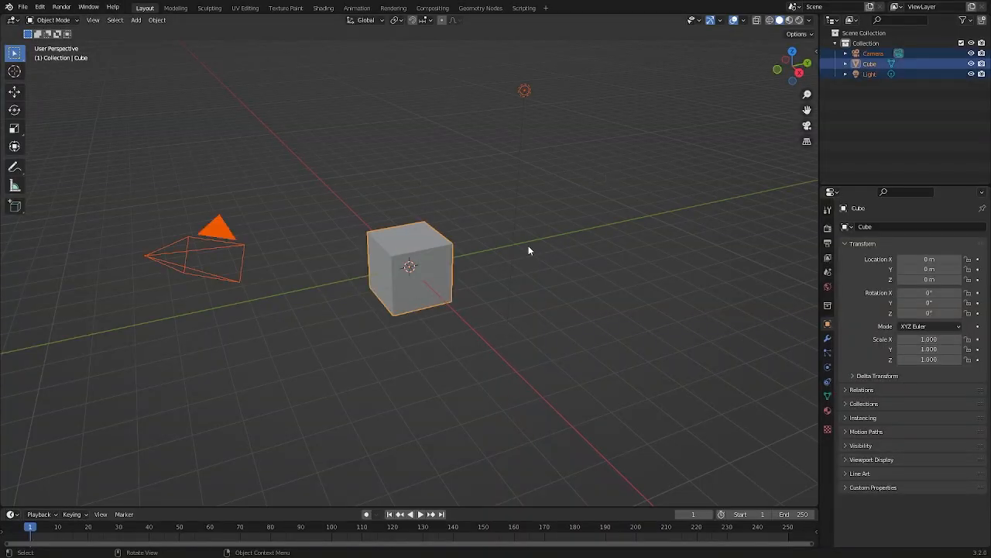
pyautogui.press('x')
pyautogui.click(528, 248)
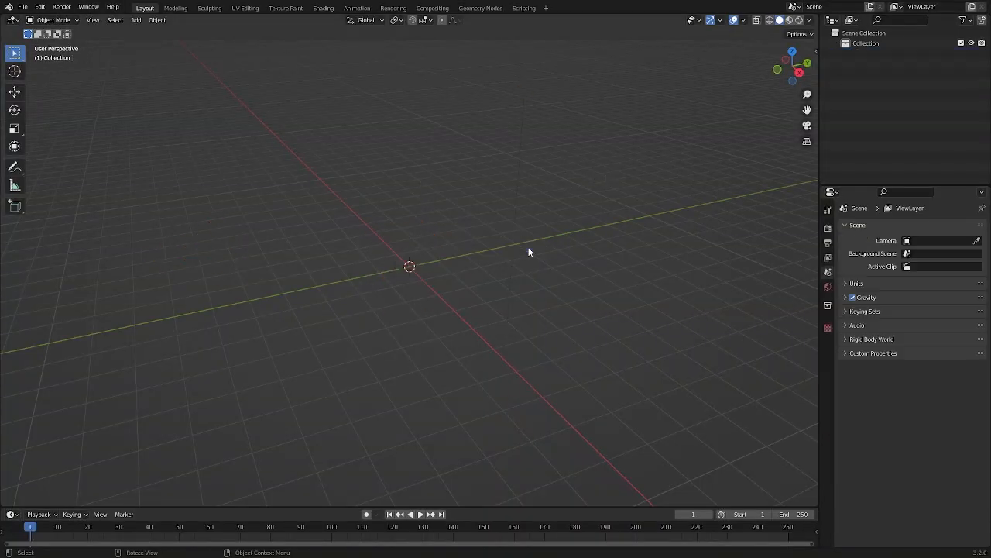
# - Import Rig R15.obj from the Downloads folder as a Wavefront model
pyautogui.click(25, 8)
pyautogui.moveTo(68, 148)
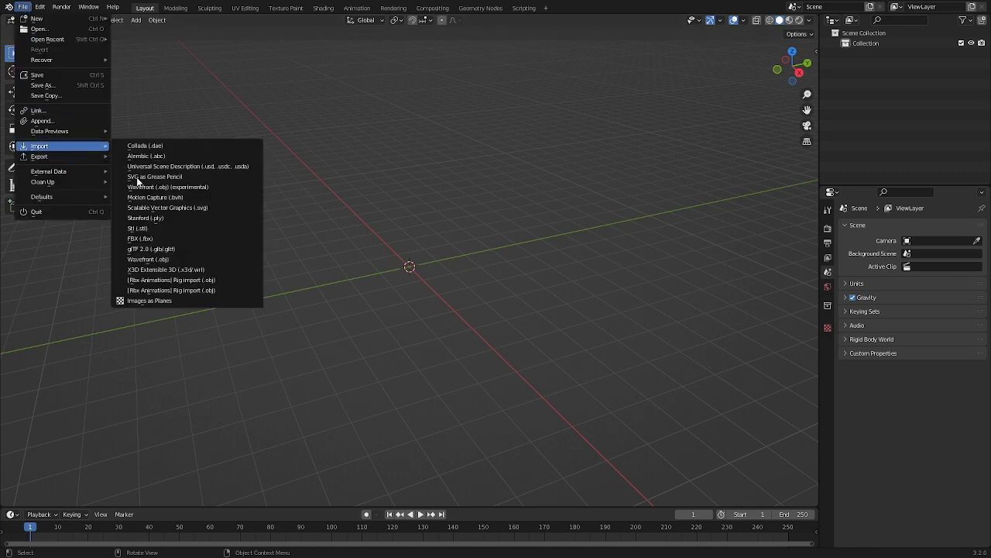
pyautogui.click(155, 258)
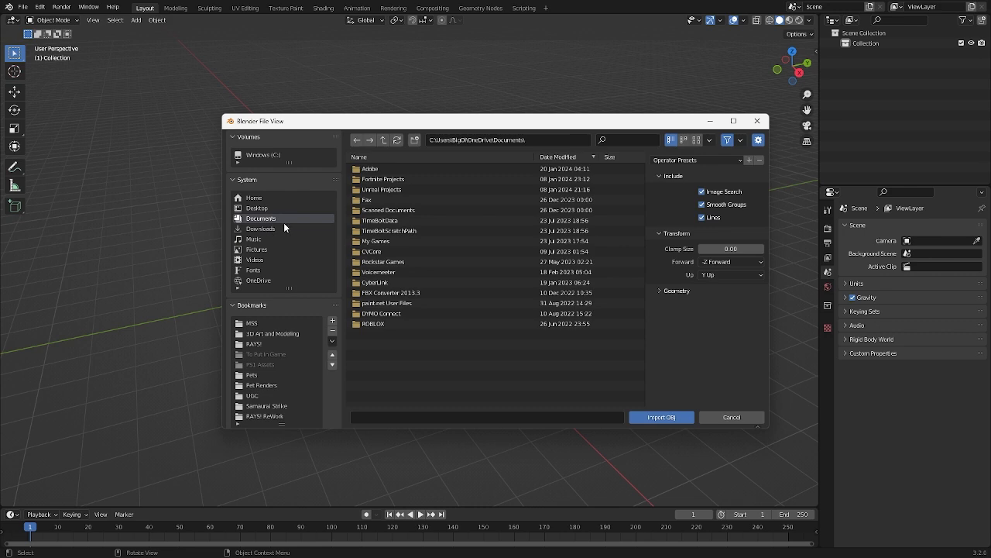
pyautogui.click(278, 228)
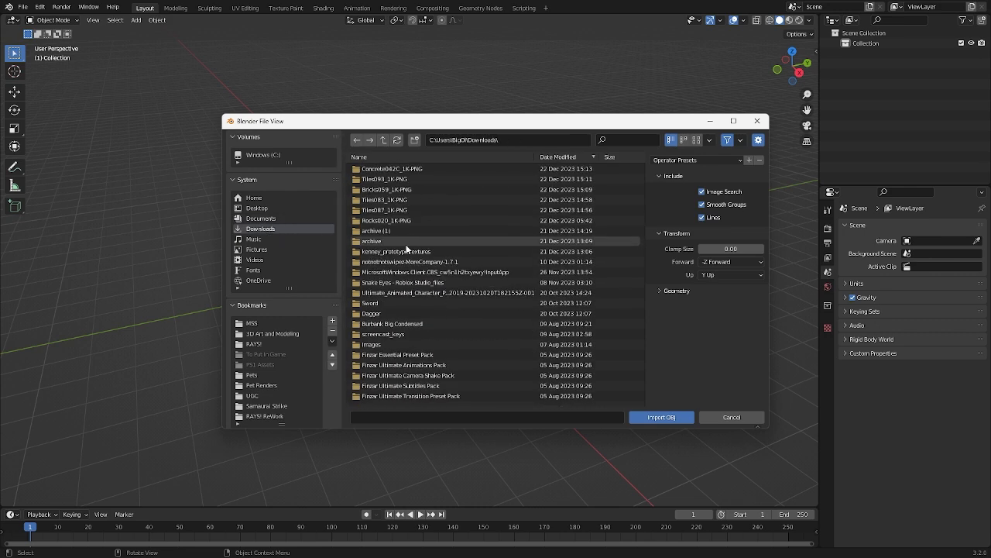
pyautogui.scroll(7, 406, 248)
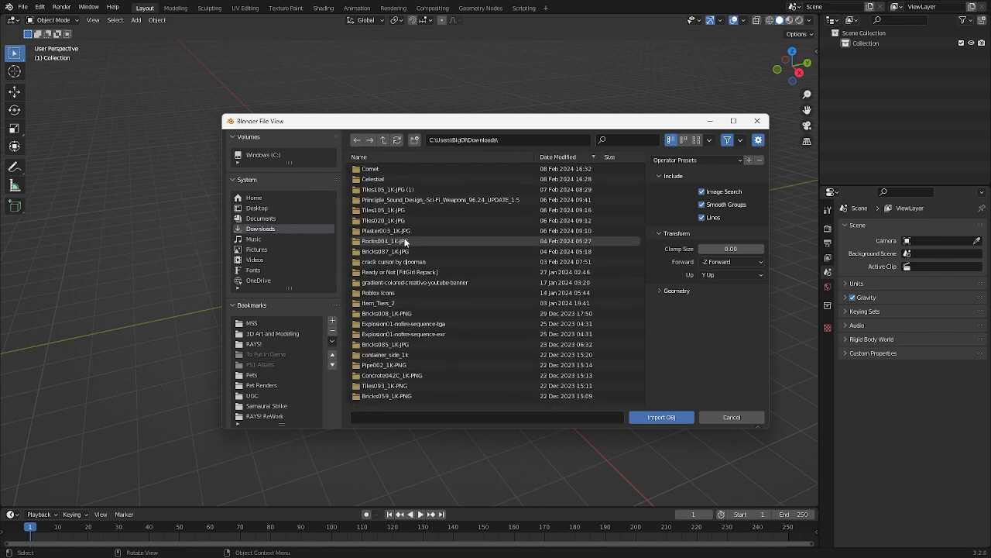
pyautogui.scroll(-10, 404, 241)
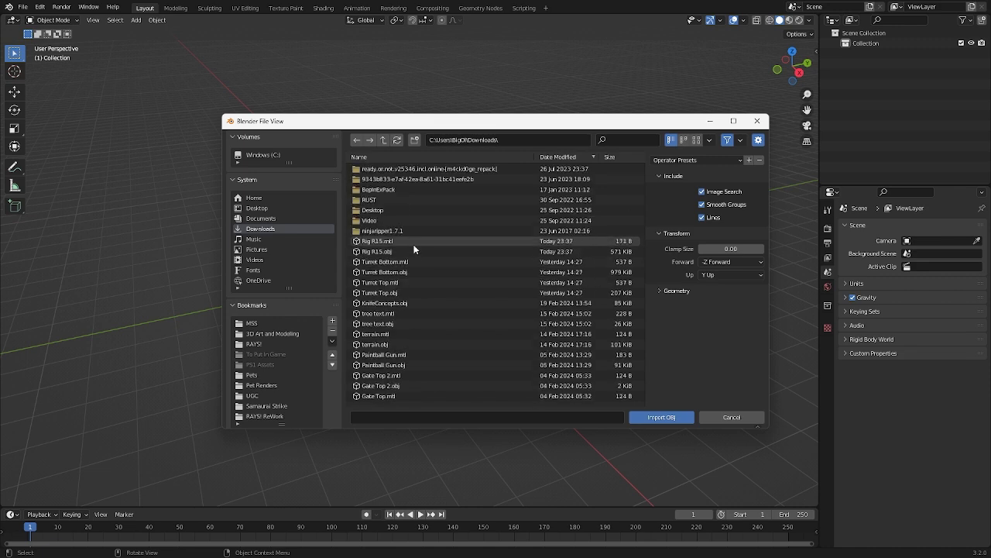
pyautogui.doubleClick(413, 251)
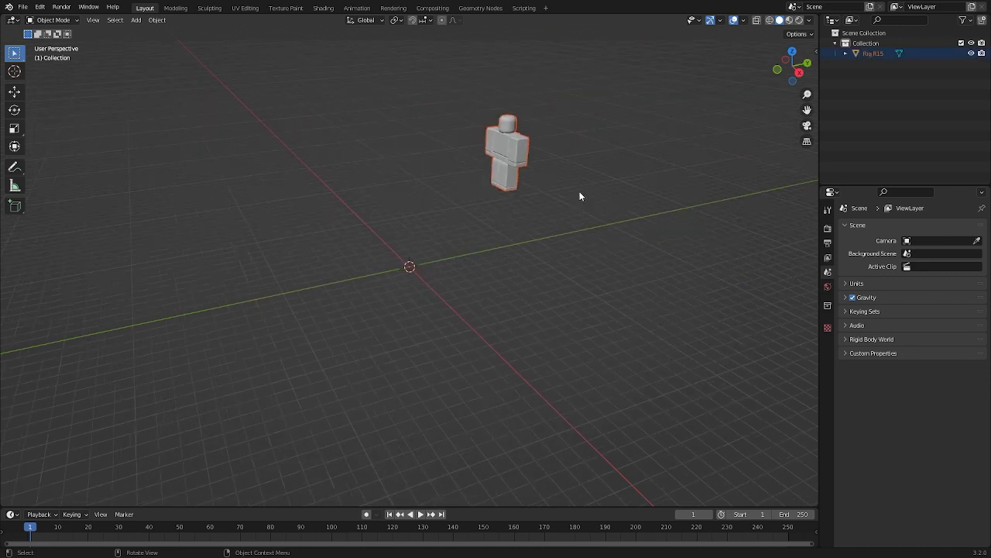
# - Center the imported rig on the world origin with Geometry to Origin
pyautogui.click(574, 169)
pyautogui.moveTo(574, 169); pyautogui.dragTo(372, 205, button='middle')
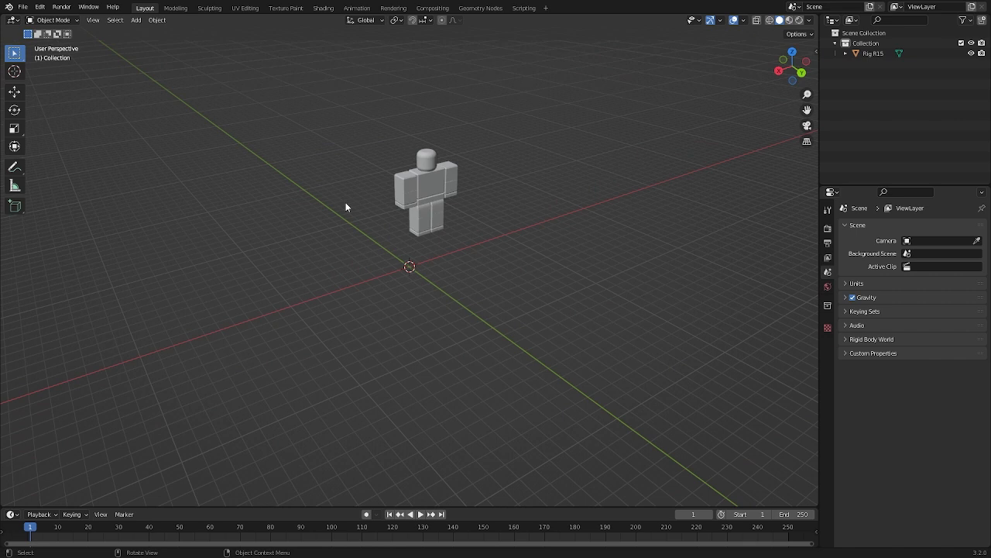
pyautogui.click(428, 202)
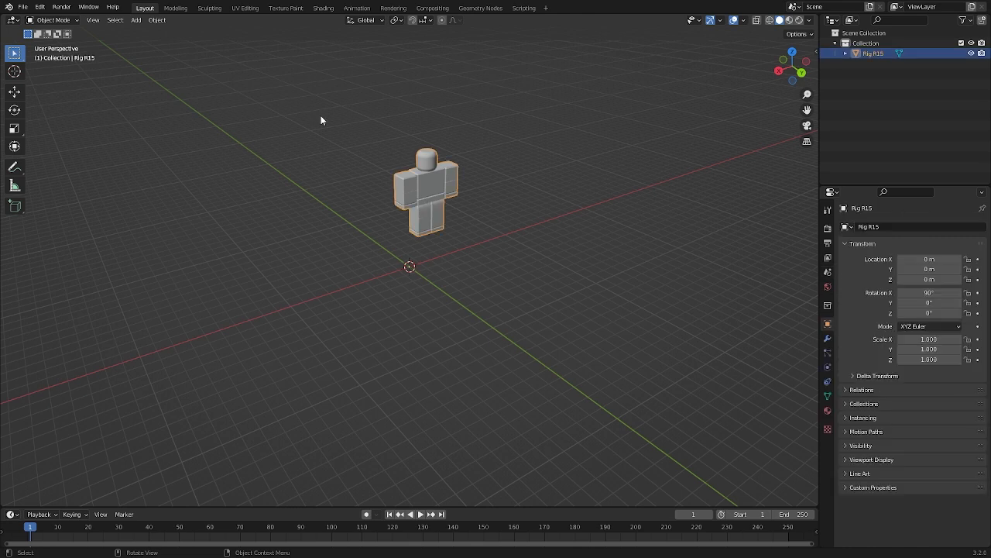
pyautogui.click(159, 22)
pyautogui.moveTo(176, 42)
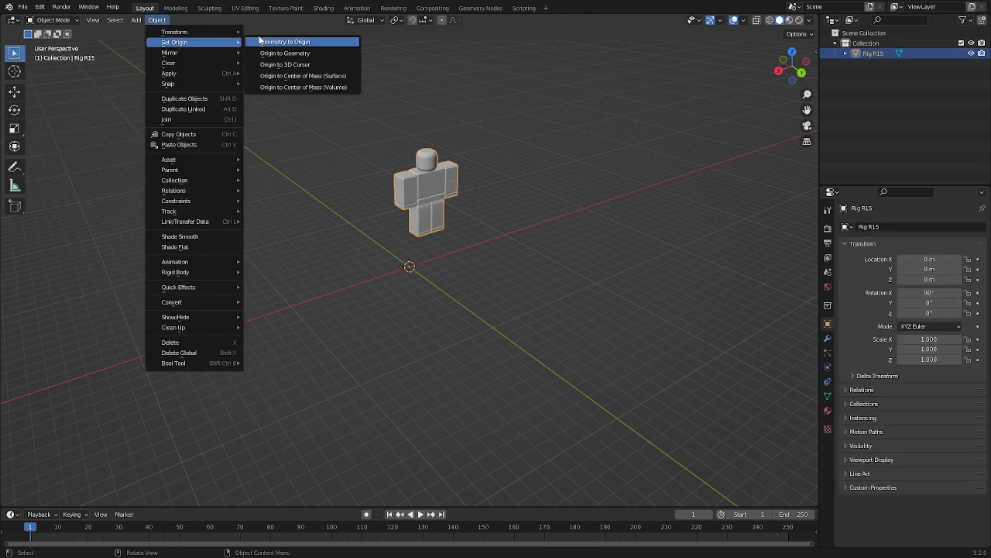
pyautogui.click(271, 40)
pyautogui.moveTo(324, 114); pyautogui.dragTo(597, 183, button='middle')
pyautogui.scroll(3, 598, 183)
pyautogui.scroll(3, 598, 183)
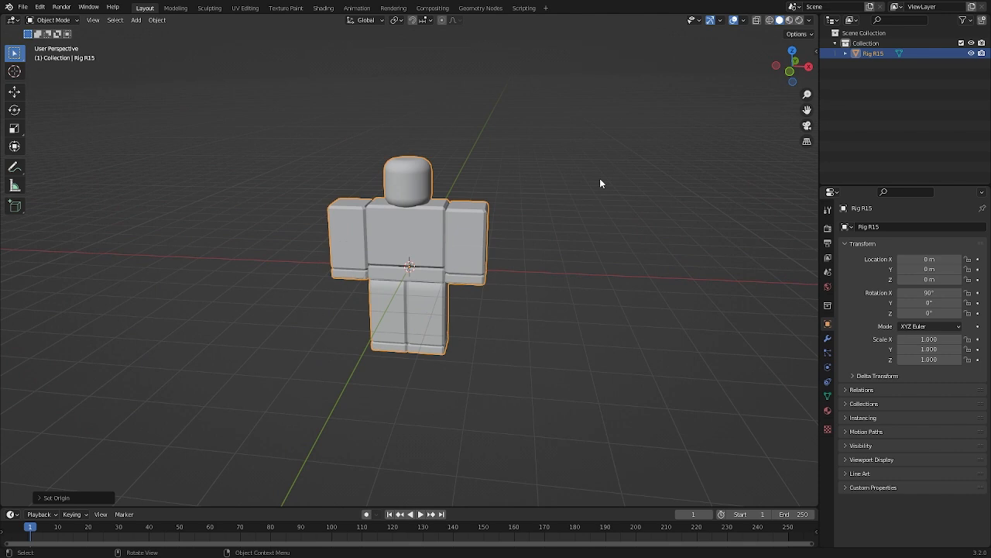
# - Switch the viewport shading to Material Preview and inspect the rig's surfaces from another side
pyautogui.press('z')
pyautogui.click(595, 233)
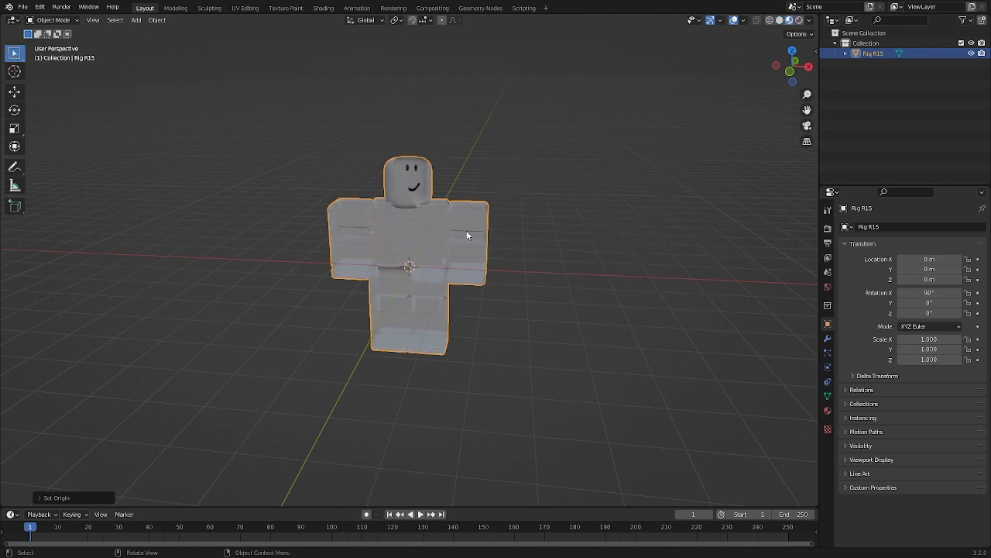
pyautogui.moveTo(474, 214); pyautogui.dragTo(457, 226, button='middle')
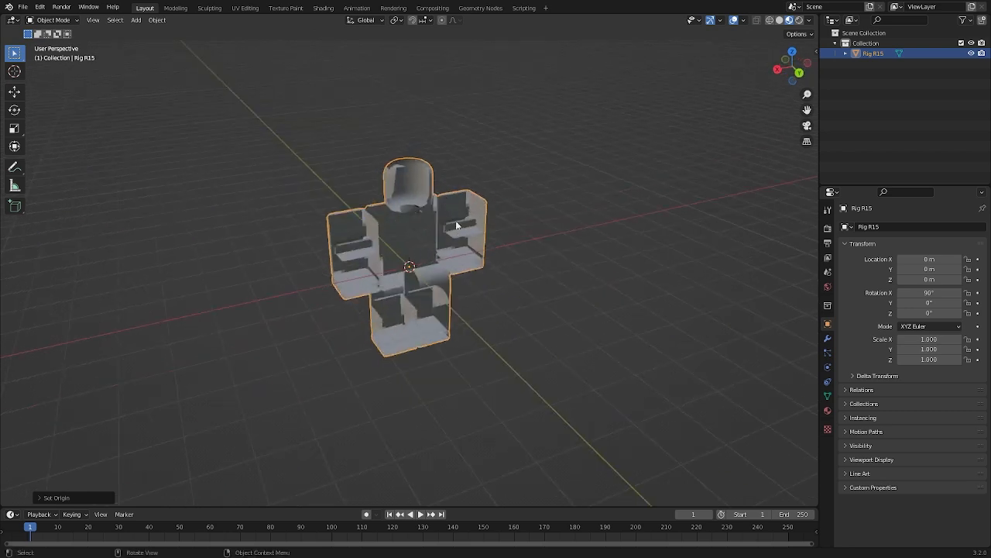
# - Set the blend mode of the rig's material to Opaque and deselect the rig
pyautogui.click(445, 230)
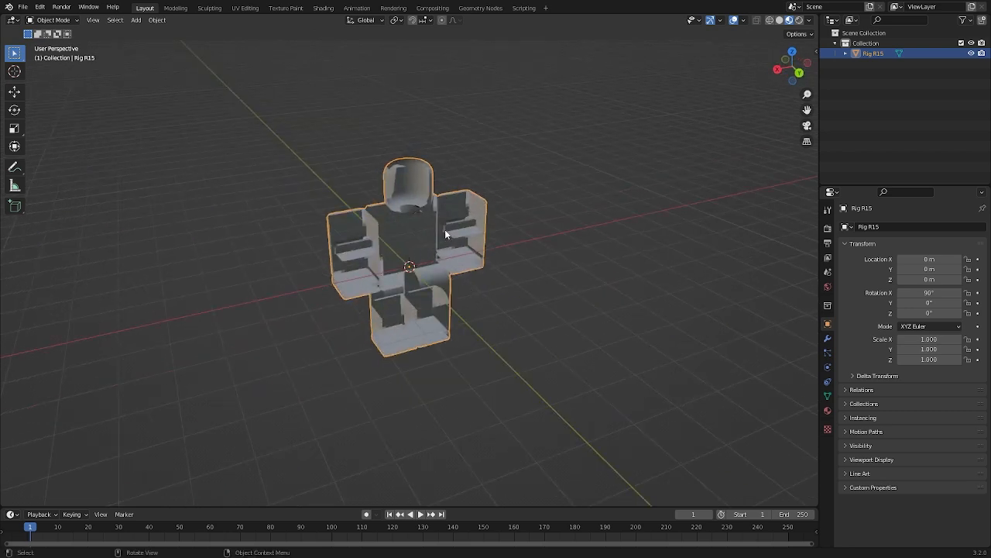
pyautogui.click(827, 410)
pyautogui.scroll(-10, 875, 391)
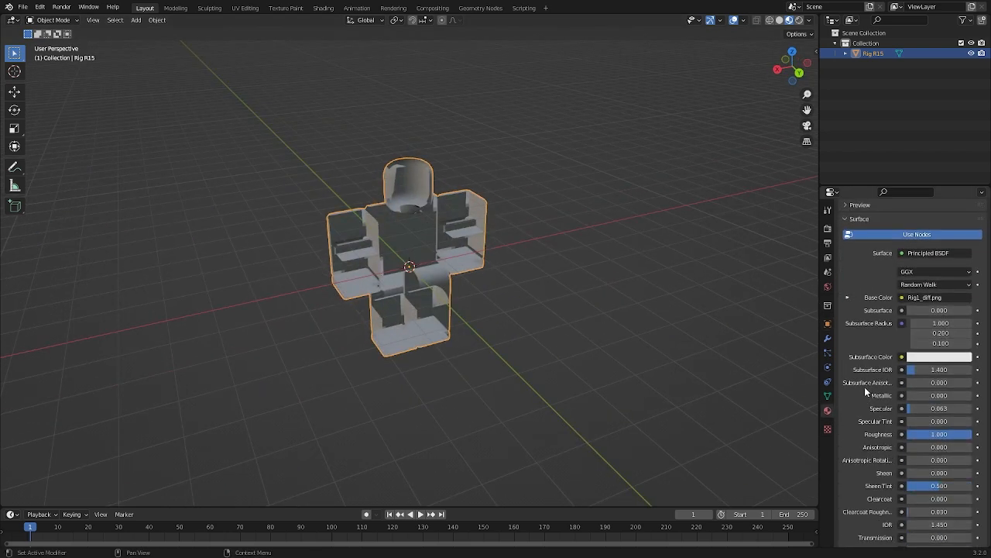
pyautogui.click(917, 441)
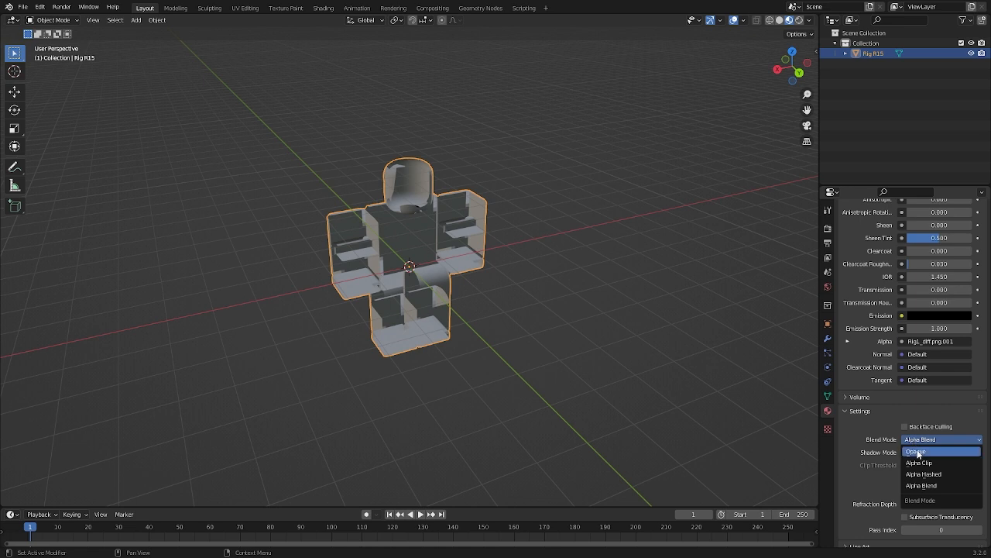
pyautogui.click(916, 451)
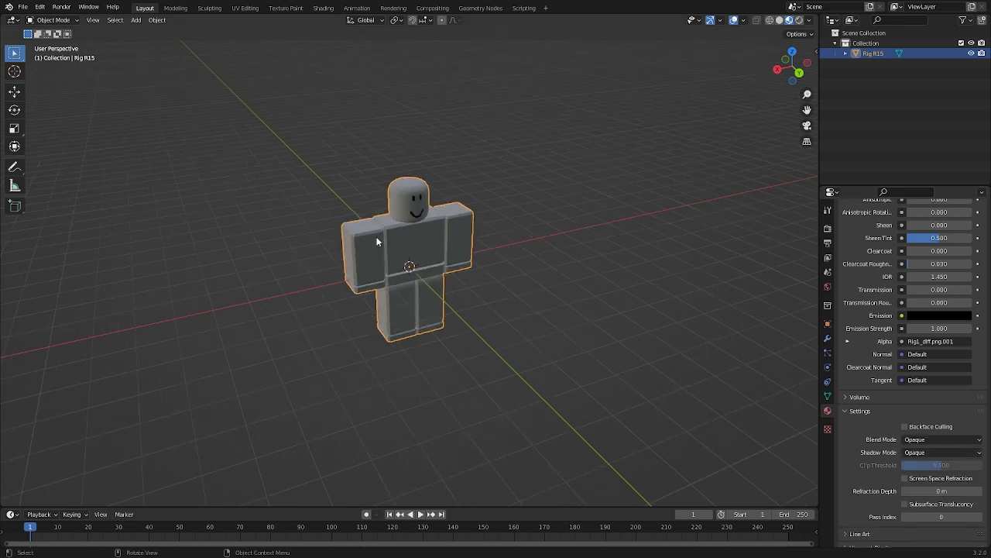
pyautogui.click(575, 174)
# - Enable the Screencast Keys display and hide the viewport sidebar
pyautogui.click(817, 53)
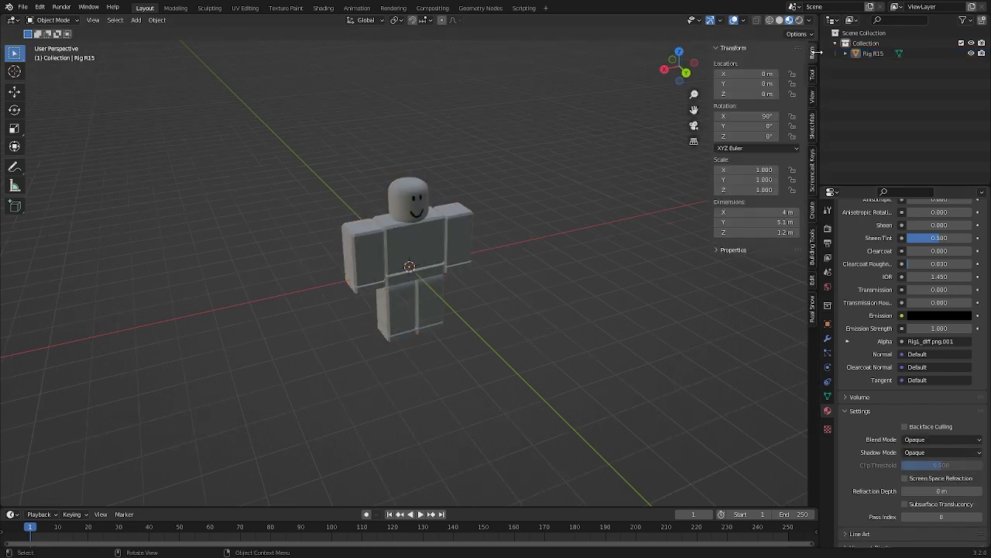
pyautogui.click(812, 179)
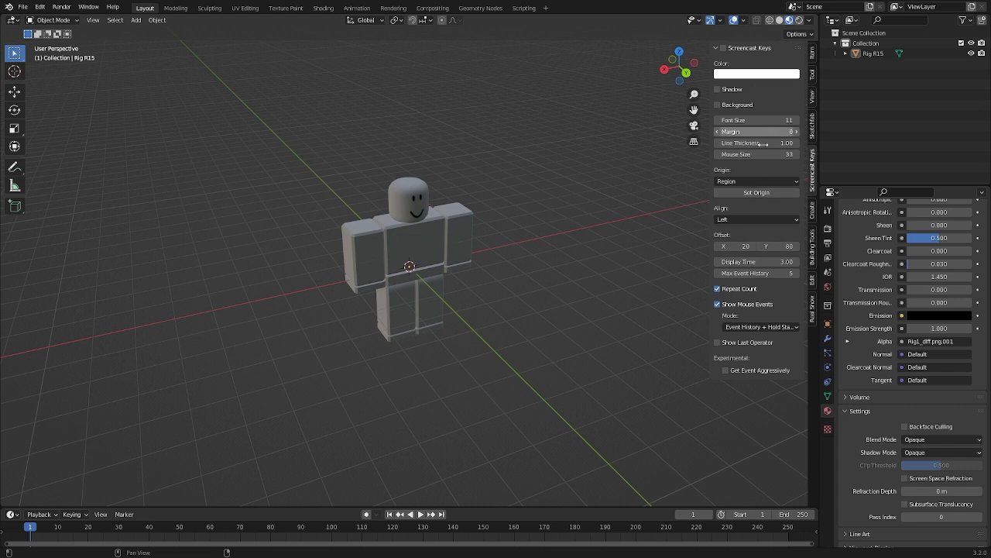
pyautogui.click(746, 49)
pyautogui.click(725, 49)
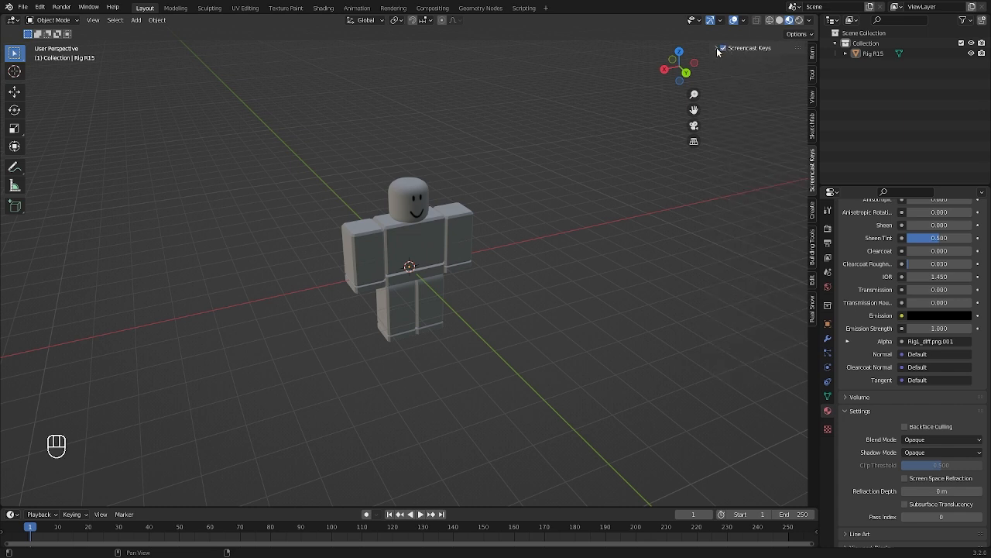
pyautogui.click(718, 49)
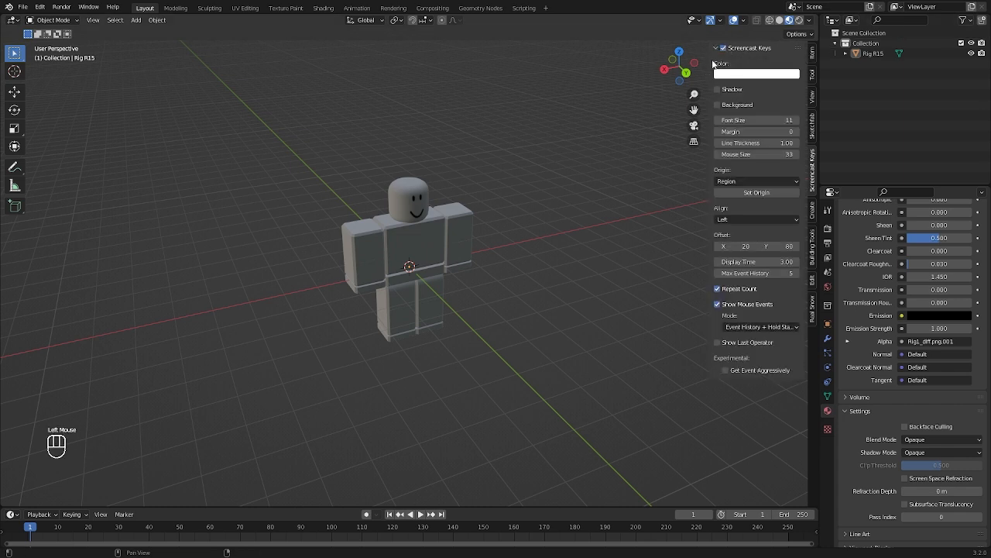
pyautogui.moveTo(712, 64); pyautogui.dragTo(782, 91)
pyautogui.moveTo(519, 188); pyautogui.dragTo(390, 211, button='middle')
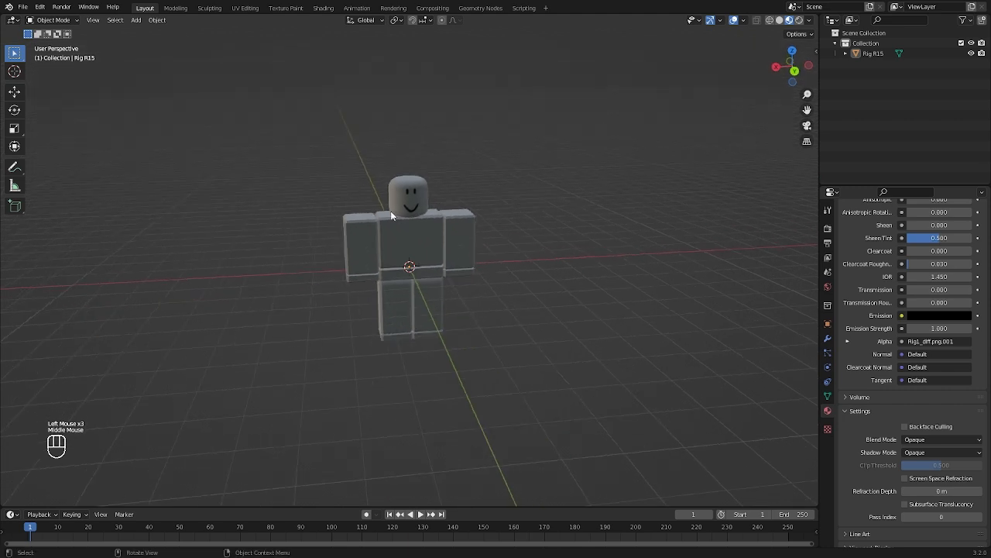
# - Add a mesh cylinder at the world origin and expand its creation settings
pyautogui.click(391, 211)
pyautogui.scroll(1, 502, 179)
pyautogui.click(511, 169)
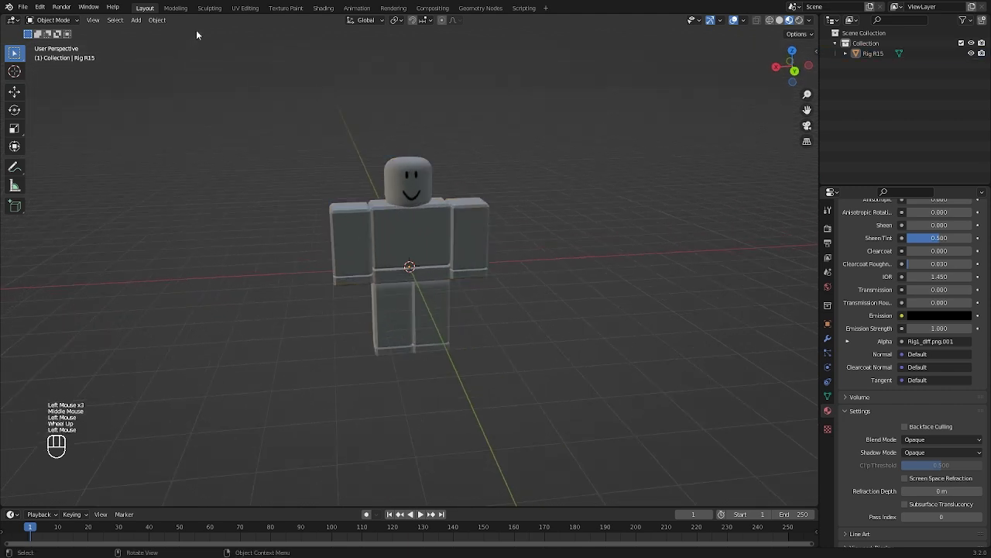
pyautogui.click(137, 21)
pyautogui.moveTo(155, 32)
pyautogui.click(248, 83)
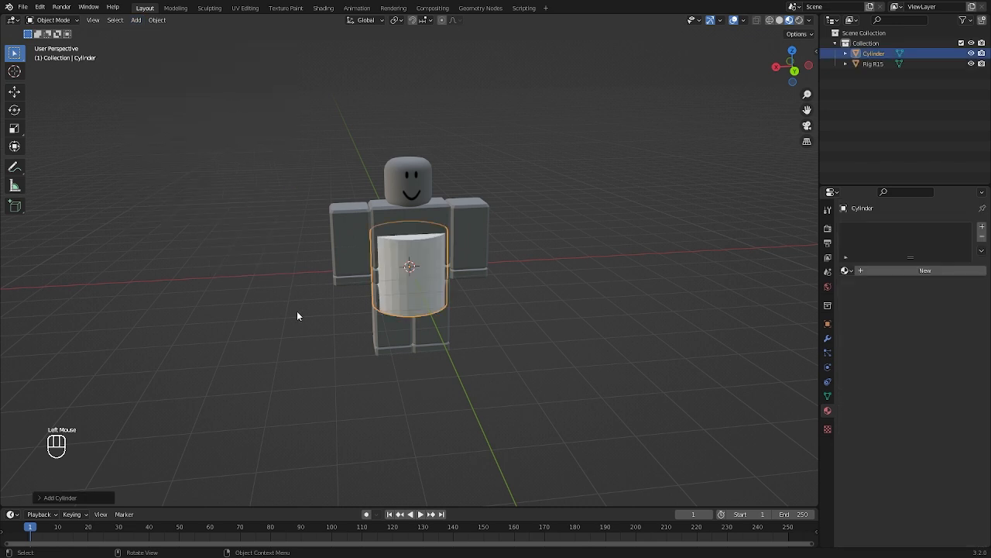
pyautogui.click(108, 497)
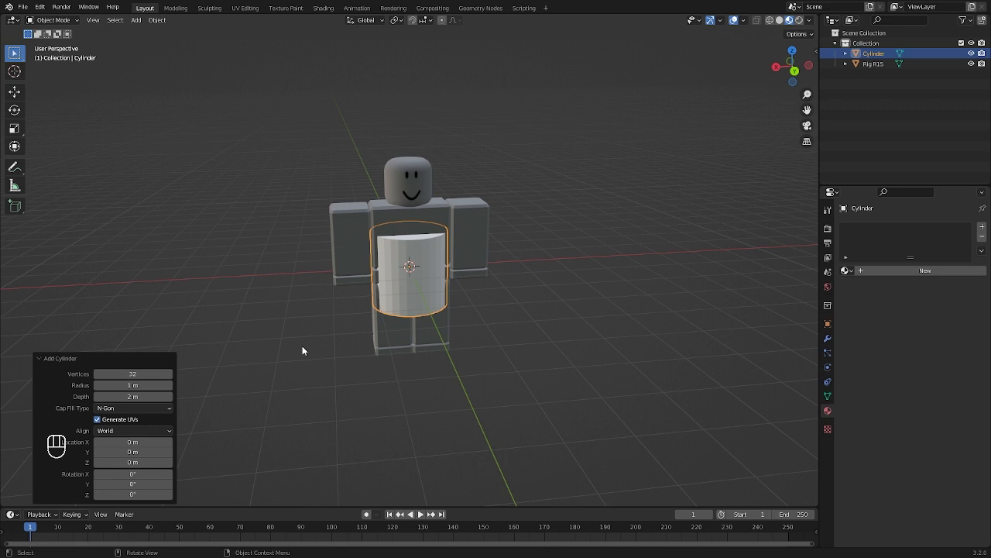
# - Enable the Statistics overlay in the viewport and check the rig's geometry counts in Edit Mode
pyautogui.click(744, 21)
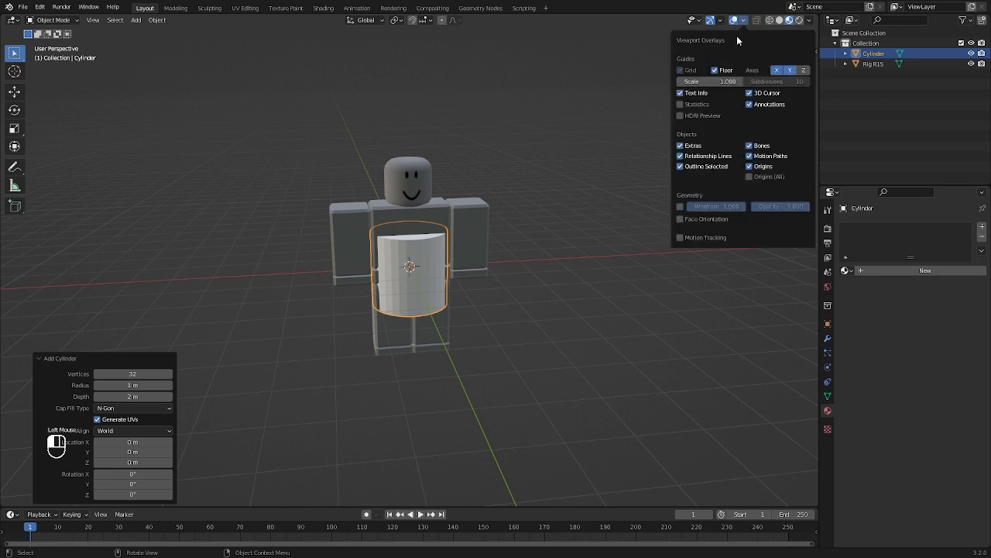
pyautogui.click(693, 103)
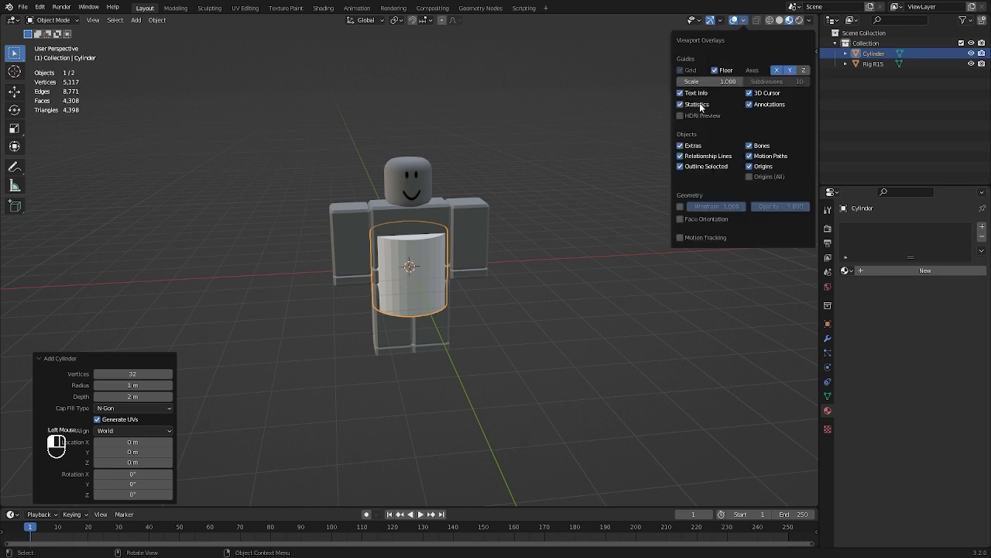
pyautogui.click(414, 115)
pyautogui.click(407, 195)
pyautogui.press('Tab')
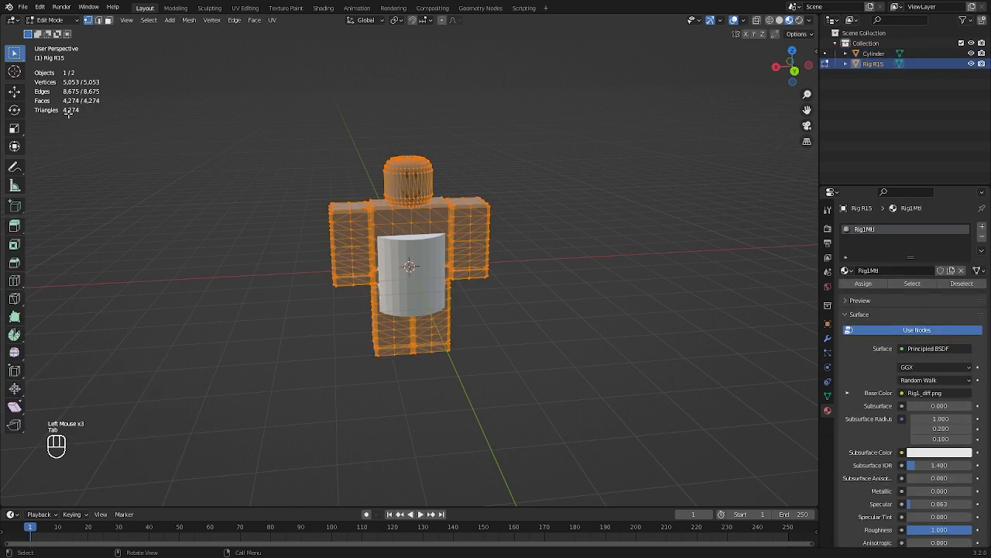
pyautogui.press('Tab')
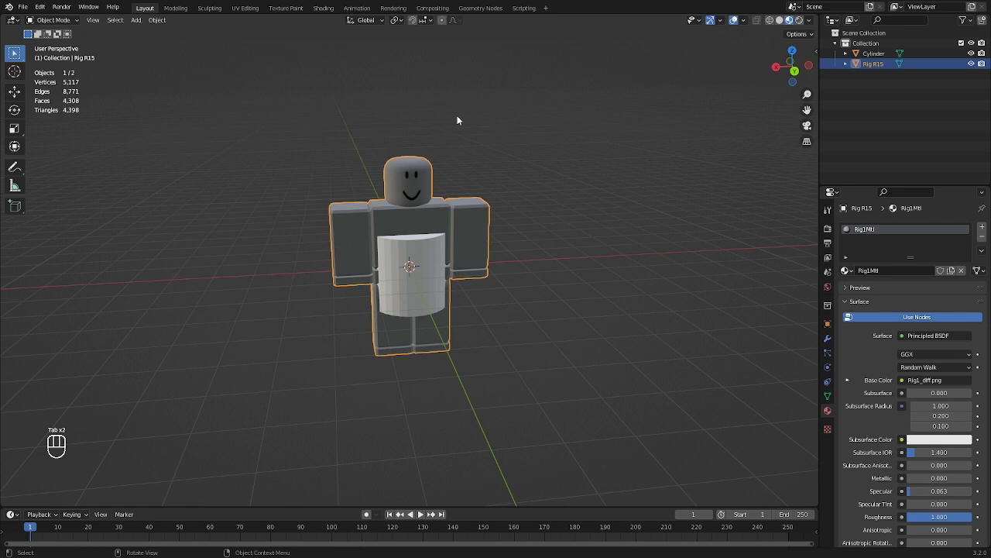
pyautogui.click(474, 137)
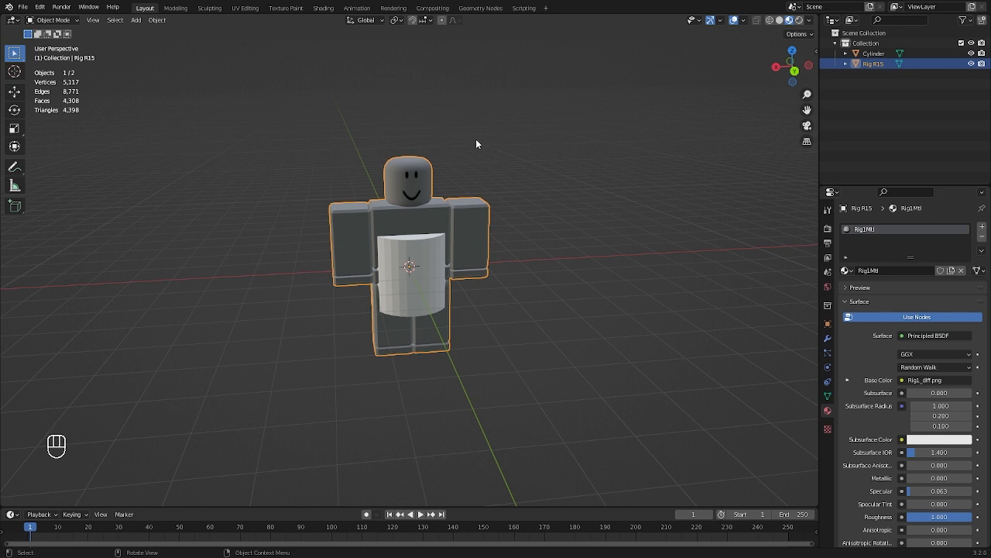
# - Raise the cylinder about 2.34 m along Z over the rig's head and scale it uniformly to about 0.635
pyautogui.click(419, 254)
pyautogui.keyDown('shift'); pyautogui.moveTo(538, 215); pyautogui.dragTo(527, 298, button='middle'); pyautogui.keyUp('shift')
pyautogui.scroll(3, 526, 298)
pyautogui.press('g')
pyautogui.press('z')
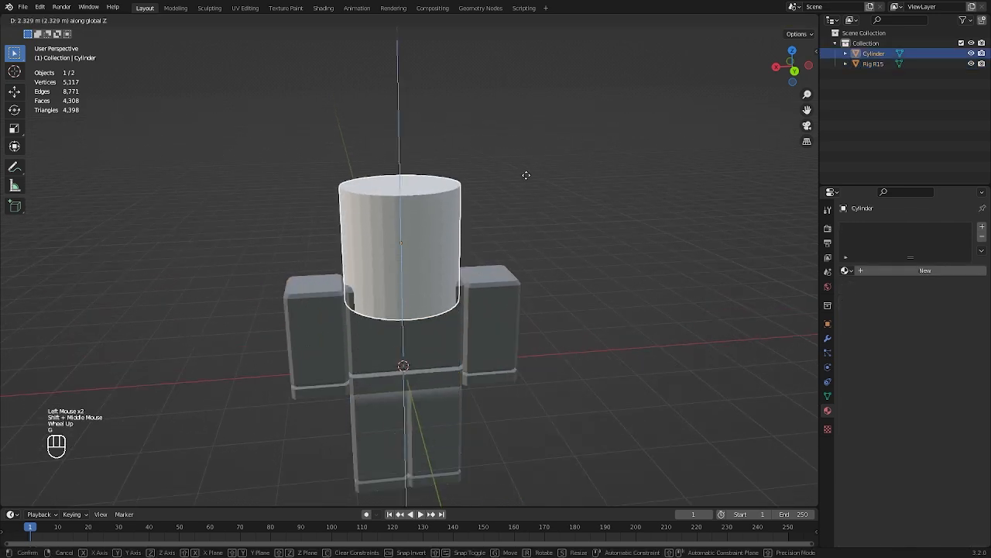
pyautogui.click(526, 175)
pyautogui.press('s')
pyautogui.click(530, 200)
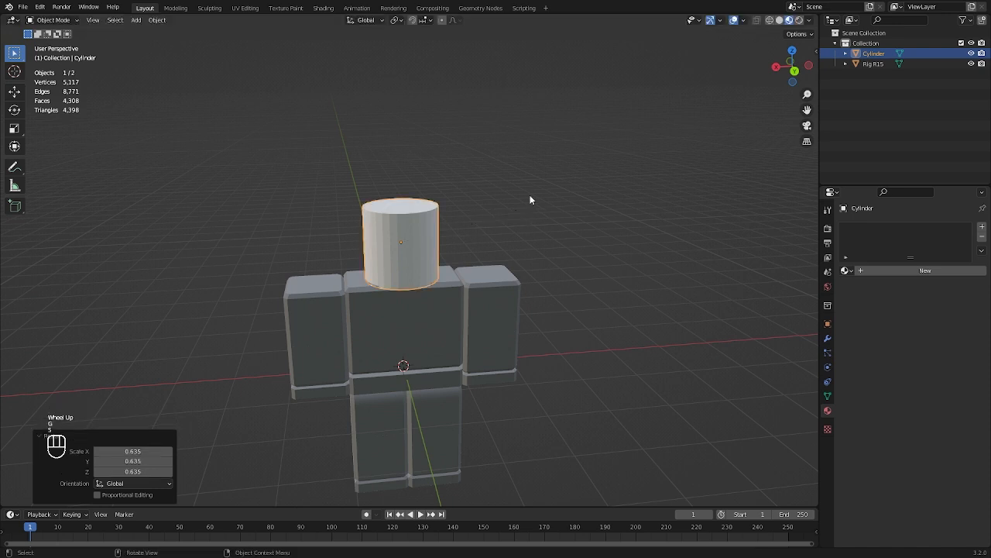
# - From the right view, scale the cylinder uniformly by about 0.978 to fit the head and display its object transform values
pyautogui.scroll(3, 531, 200)
pyautogui.click(776, 67)
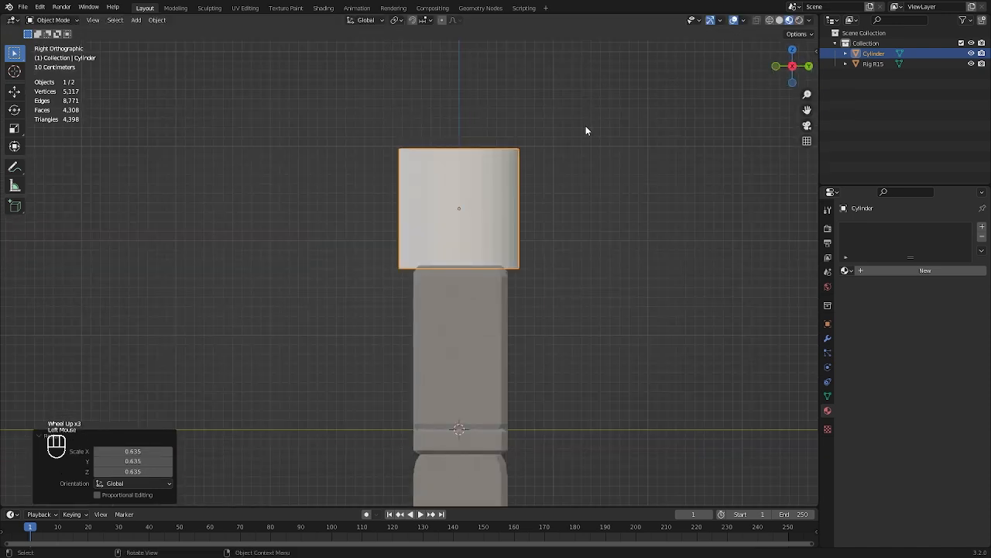
pyautogui.keyDown('shift'); pyautogui.moveTo(585, 130); pyautogui.dragTo(557, 200, button='middle'); pyautogui.keyUp('shift')
pyautogui.scroll(3, 555, 207)
pyautogui.press('s')
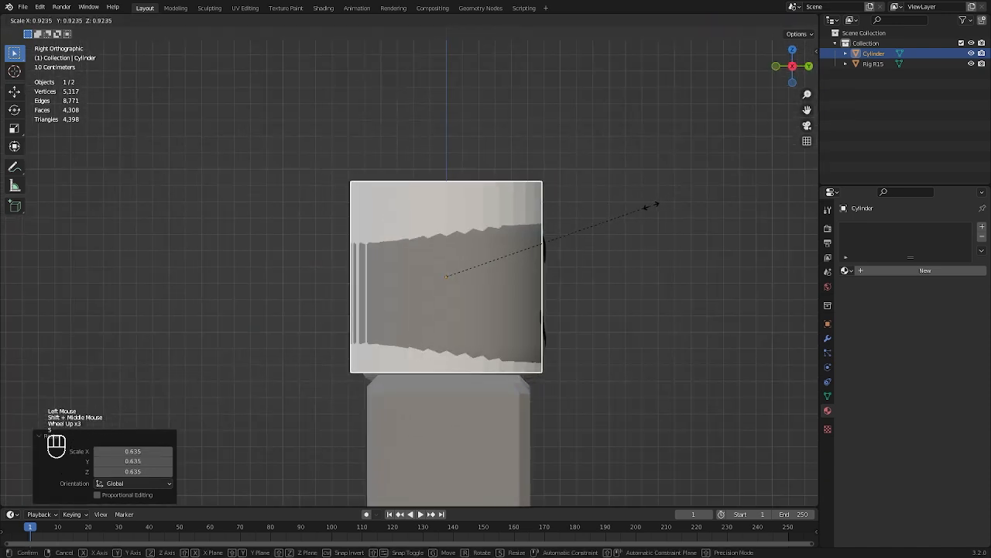
pyautogui.click(664, 204)
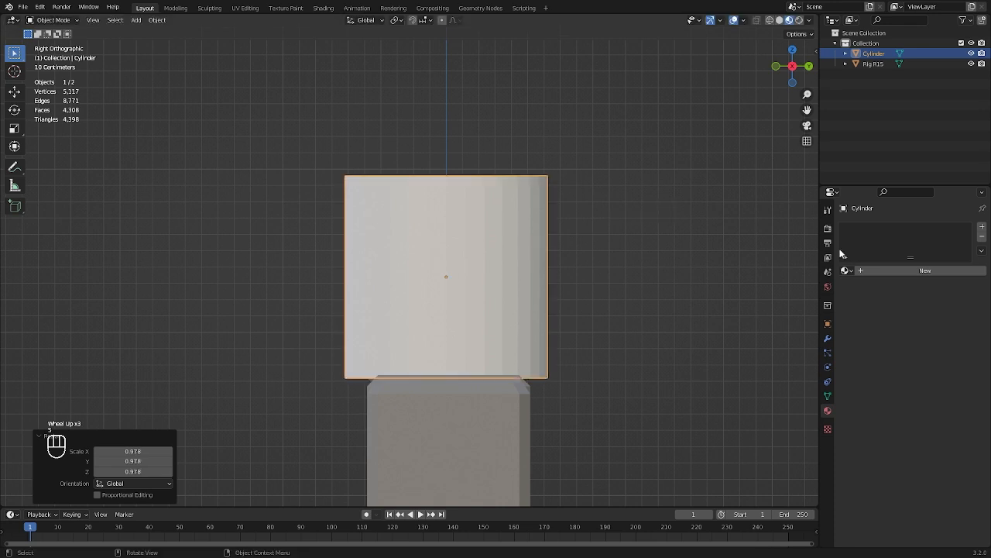
pyautogui.click(827, 323)
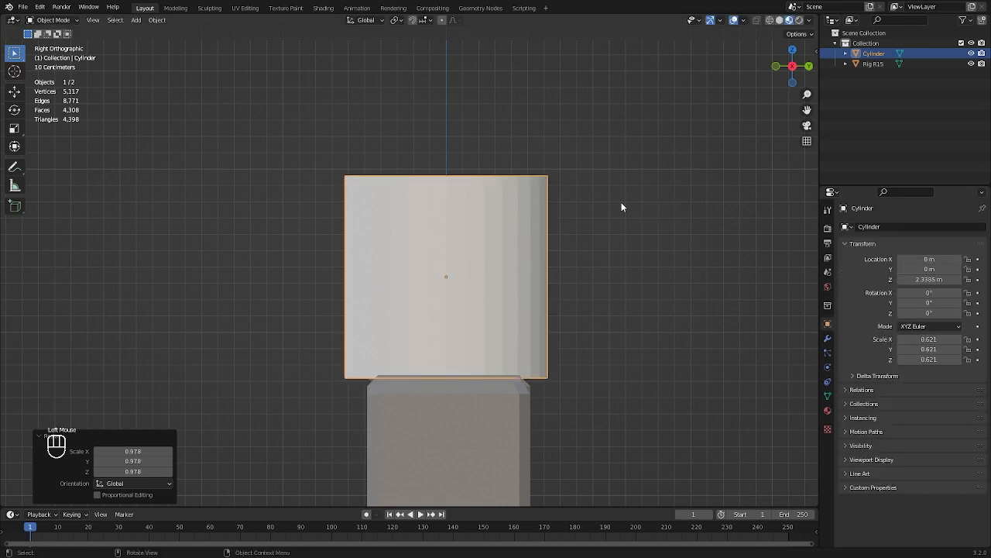
# - Shorten the cylinder along Z by a factor of about 0.86
pyautogui.moveTo(621, 207); pyautogui.dragTo(538, 230, button='middle')
pyautogui.press('s')
pyautogui.press('z')
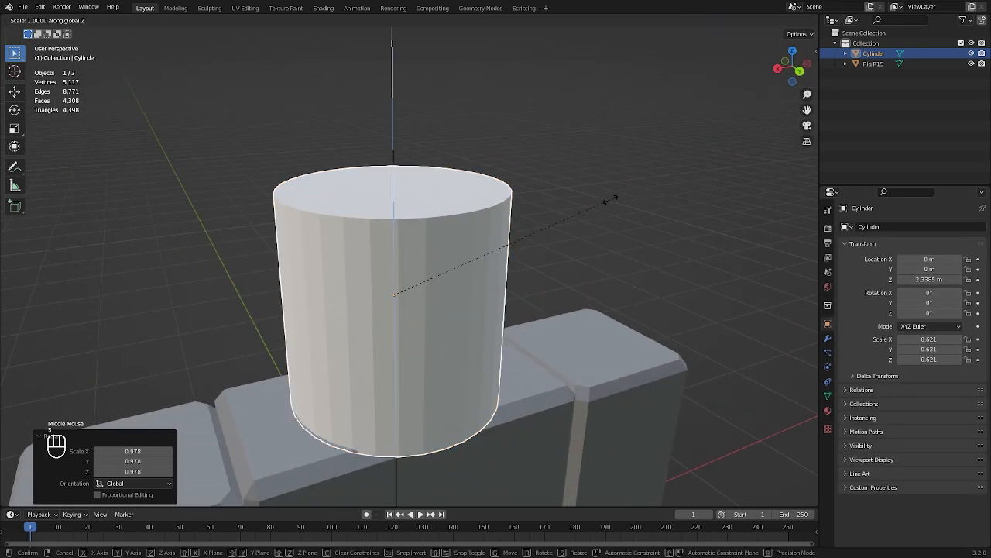
pyautogui.click(576, 205)
pyautogui.scroll(-2, 402, 257)
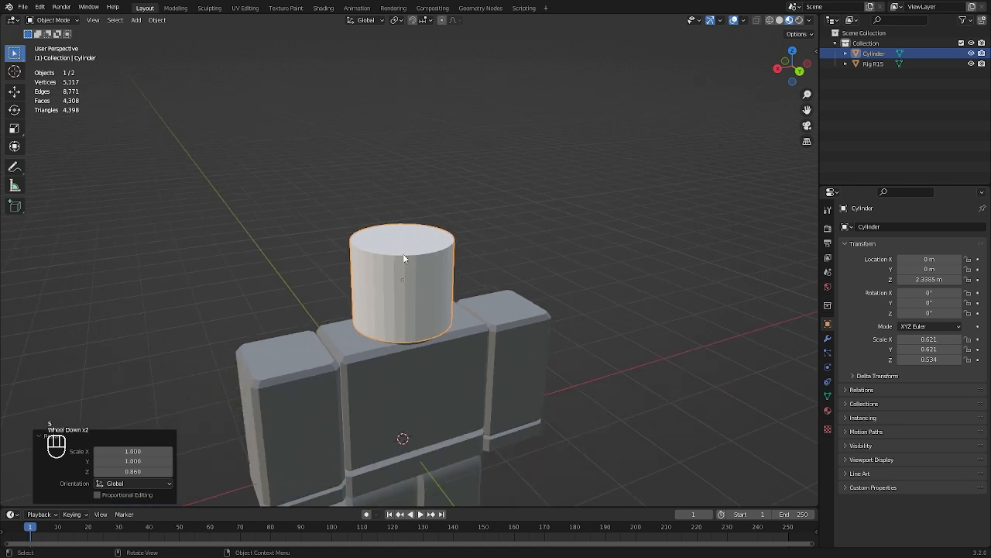
# - Try moving the cylinder along the Z, X and Y axes in turn, undoing each move
pyautogui.press('g')
pyautogui.press('z')
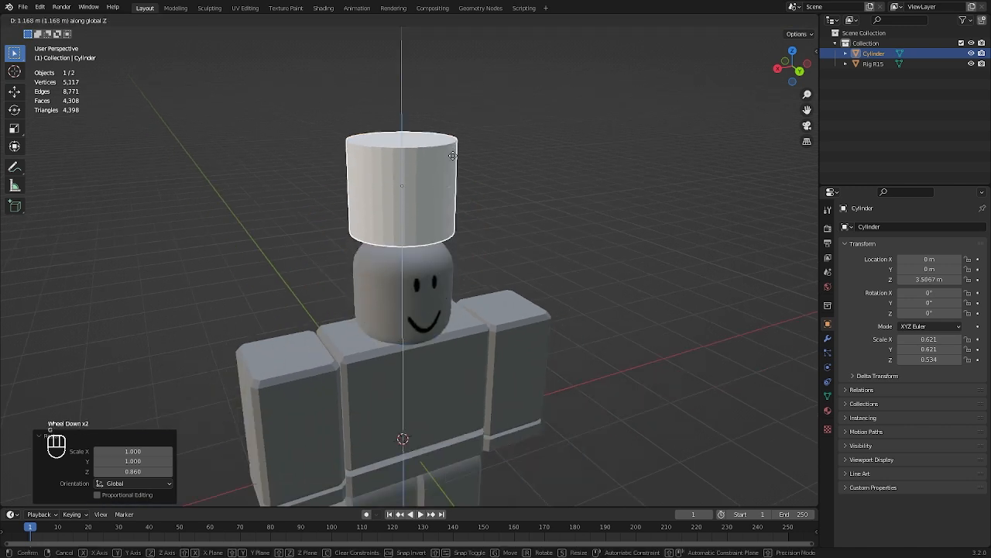
pyautogui.click(459, 233)
pyautogui.hotkey('ctrl', 'z')
pyautogui.press('g')
pyautogui.press('x')
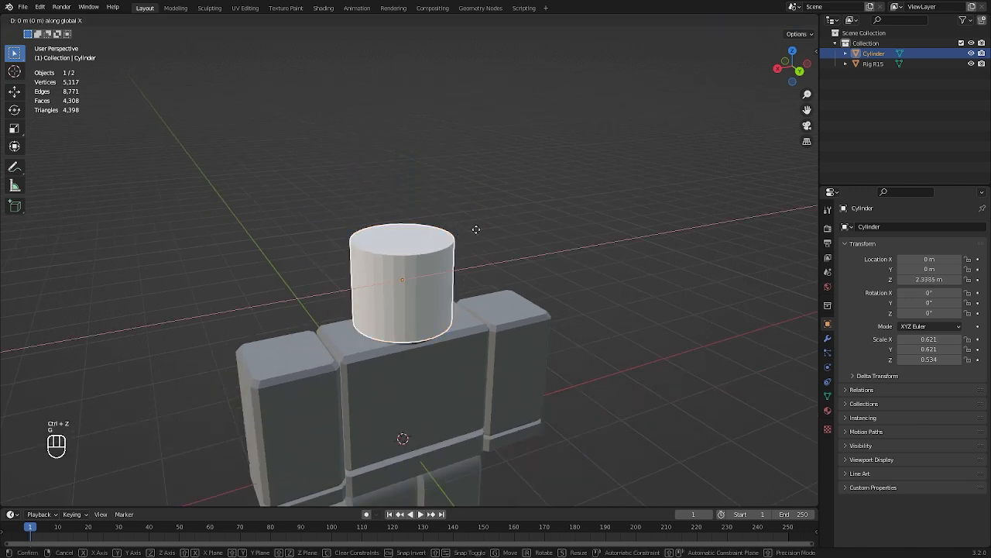
pyautogui.click(368, 236)
pyautogui.hotkey('ctrl', 'z')
pyautogui.press('g')
pyautogui.press('y')
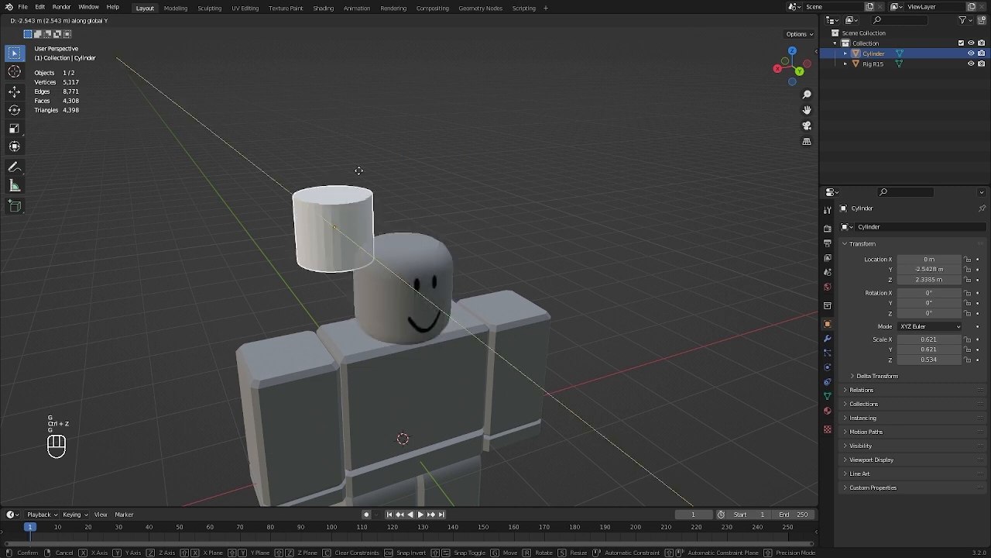
pyautogui.click(417, 202)
pyautogui.hotkey('ctrl', 'z')
pyautogui.click(527, 217)
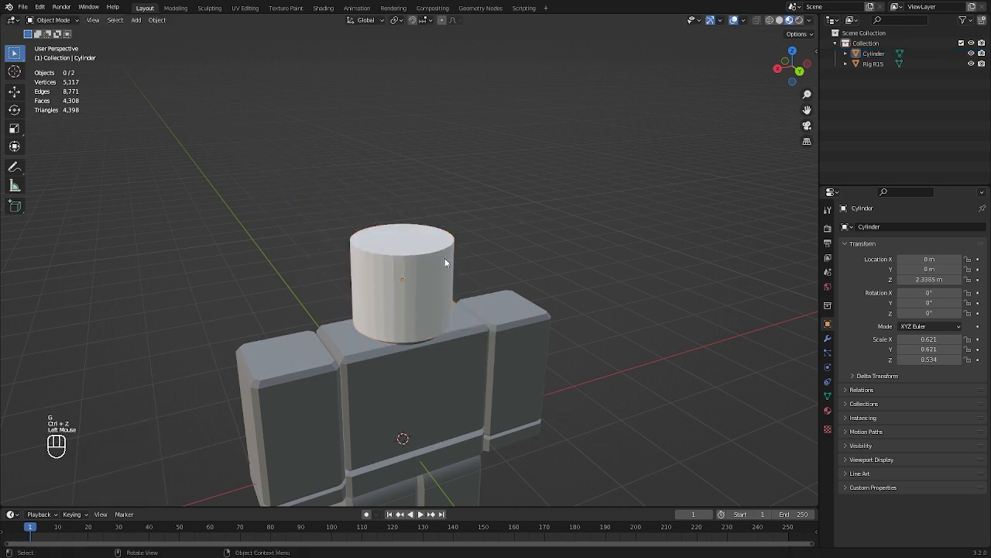
# - Select the cylinder again and lower it about 0.053 m along Z
pyautogui.click(443, 259)
pyautogui.moveTo(502, 234); pyautogui.dragTo(535, 219, button='middle')
pyautogui.scroll(1, 510, 211)
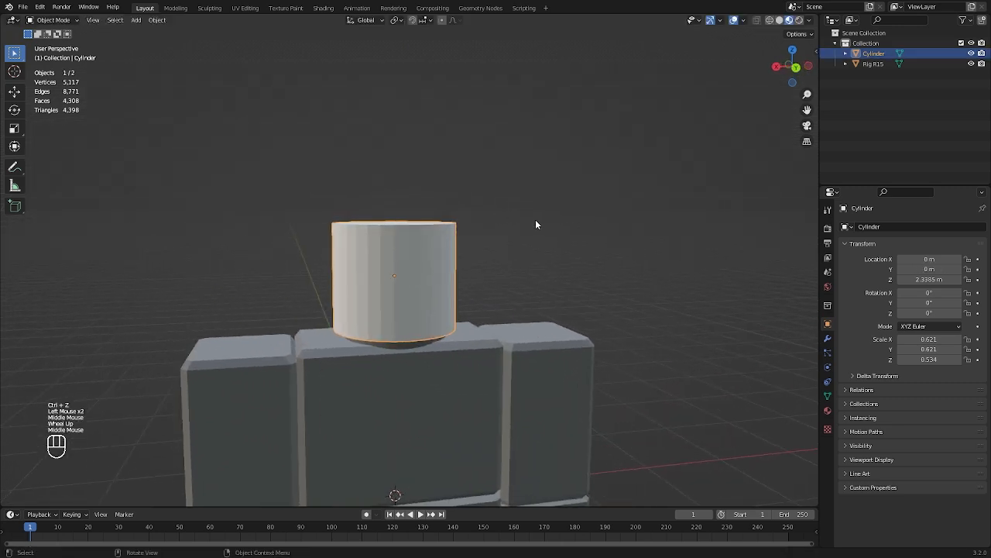
pyautogui.press('g')
pyautogui.press('z')
pyautogui.click(539, 230)
# - Stretch the cylinder along Z in two passes to a Z scale of about 0.593
pyautogui.press('s')
pyautogui.press('z')
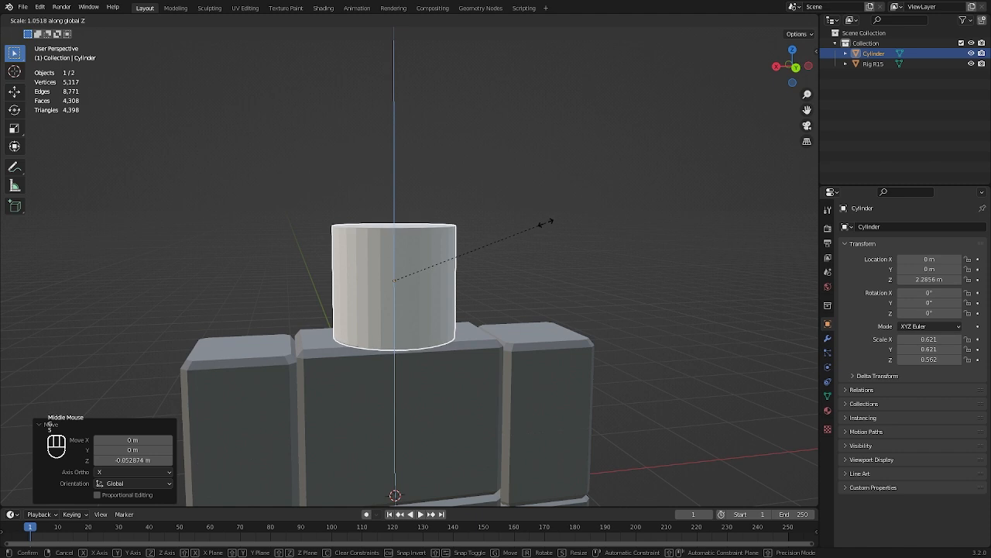
pyautogui.click(546, 221)
pyautogui.moveTo(546, 221); pyautogui.dragTo(553, 257, button='middle')
pyautogui.press('s')
pyautogui.press('z')
pyautogui.click(540, 199)
# - In Edit Mode with Wireframe shading, select the cylinder's top face and lower it about 0.014 m along Z
pyautogui.press('Tab')
pyautogui.scroll(1, 546, 232)
pyautogui.press('z')
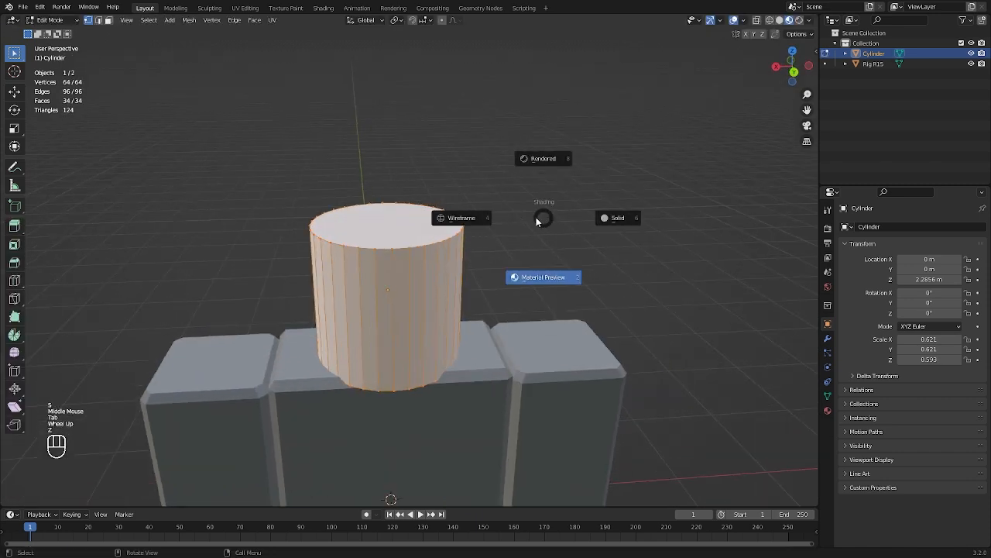
pyautogui.click(460, 216)
pyautogui.press('3')
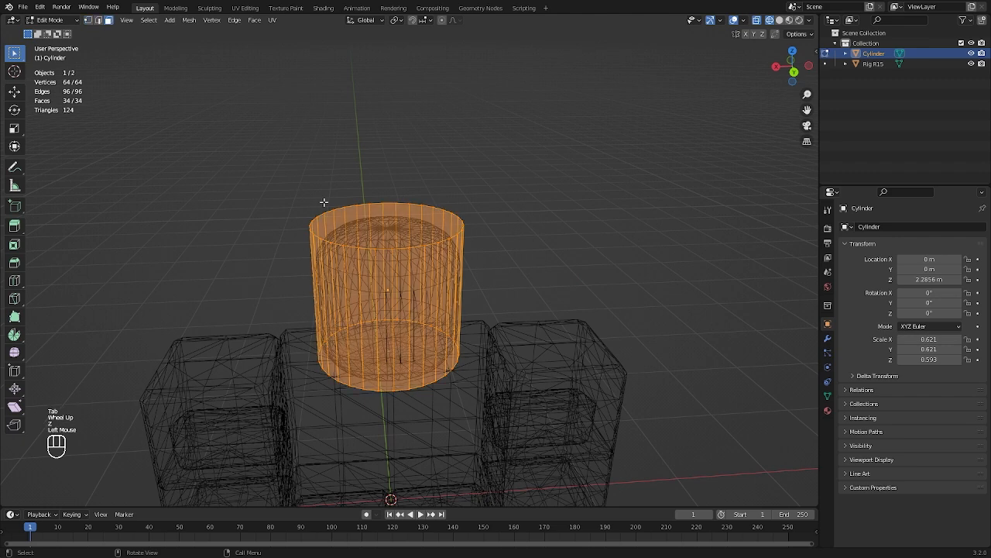
pyautogui.doubleClick(443, 228)
pyautogui.moveTo(443, 228); pyautogui.dragTo(513, 183, button='middle')
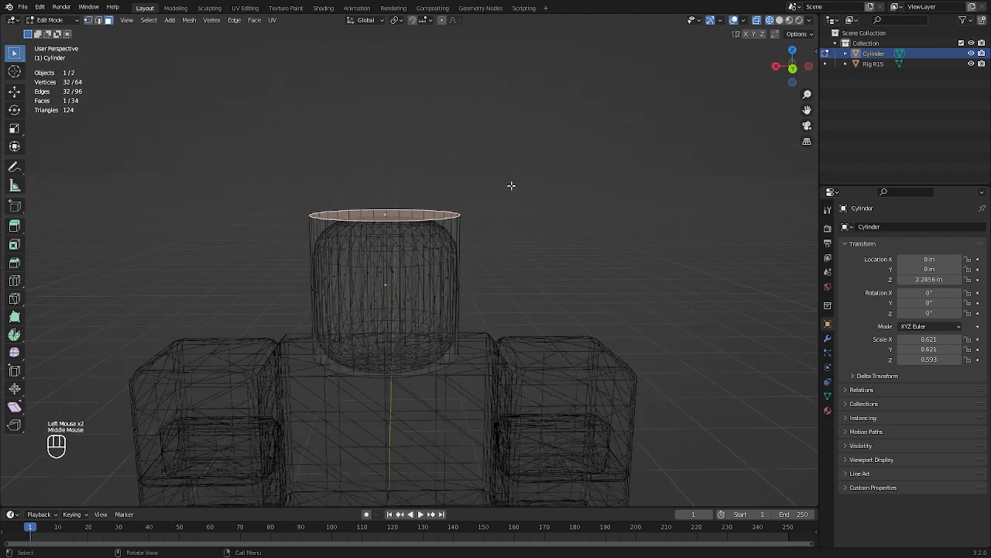
pyautogui.click(792, 71)
pyautogui.press('g')
pyautogui.press('z')
pyautogui.click(499, 155)
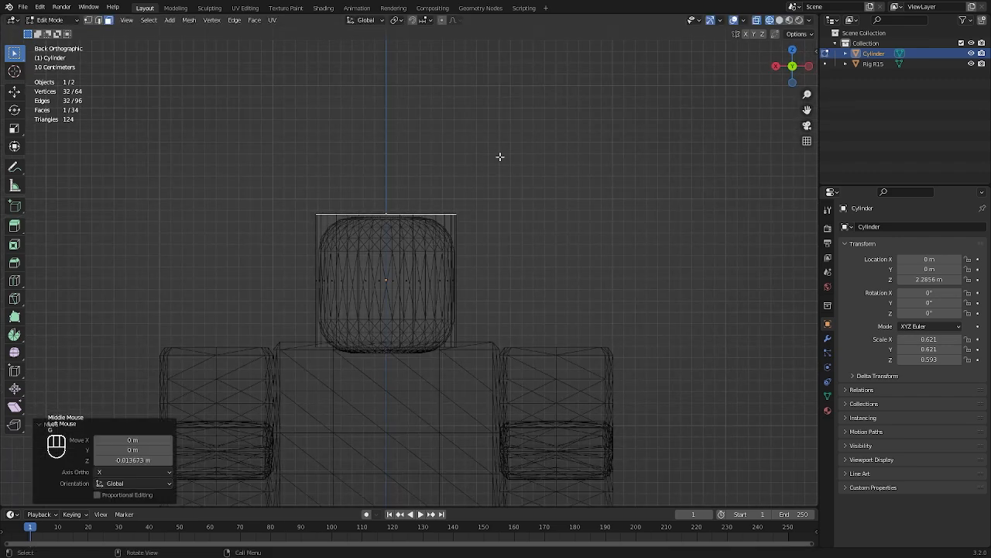
# - Return the viewport shading to Material Preview
pyautogui.press('z')
pyautogui.scroll(3, 504, 296)
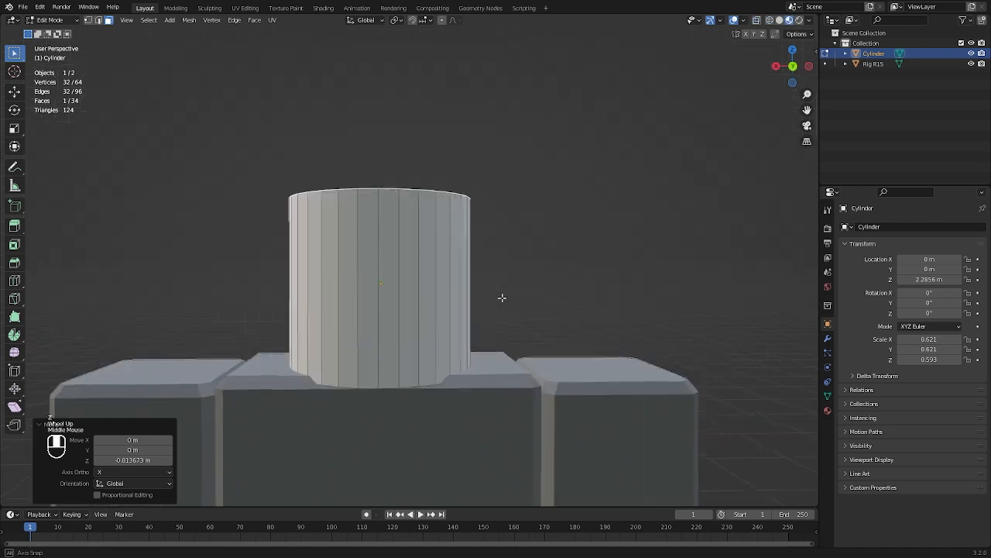
pyautogui.moveTo(503, 296); pyautogui.dragTo(207, 112, button='middle')
# - Bevel the cylinder's top and bottom faces about 0.3 m wide with 3 segments, and return to Object Mode
pyautogui.click(99, 21)
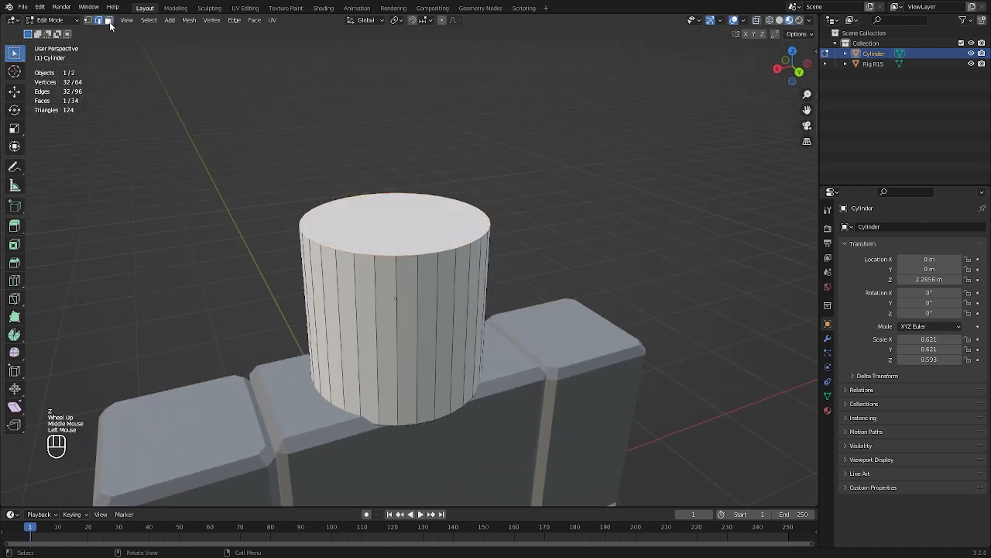
pyautogui.click(109, 22)
pyautogui.click(399, 228)
pyautogui.moveTo(572, 329); pyautogui.dragTo(593, 296, button='middle')
pyautogui.keyDown('shift'); pyautogui.click(396, 303); pyautogui.keyUp('shift')
pyautogui.hotkey('ctrl', 'b')
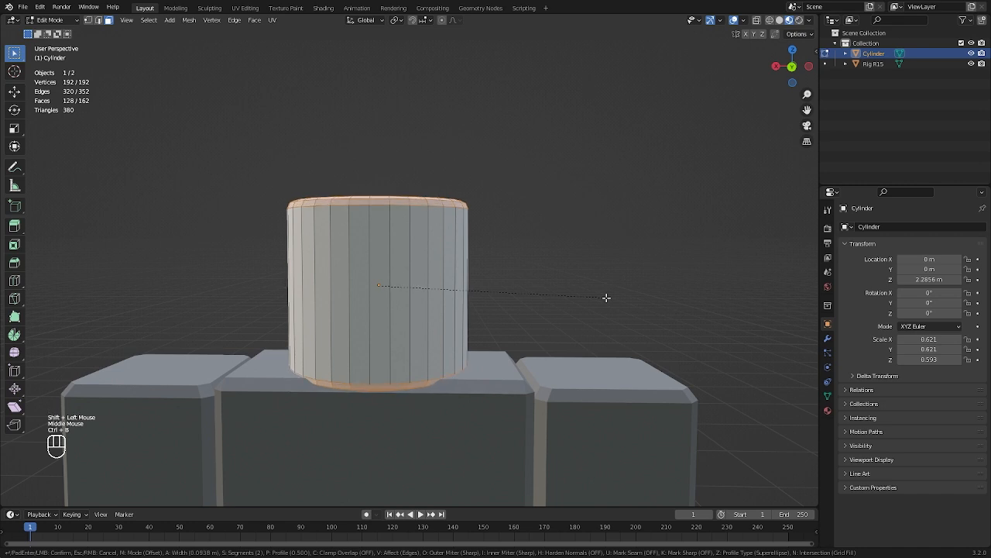
pyautogui.scroll(1, 611, 297)
pyautogui.scroll(1, 624, 297)
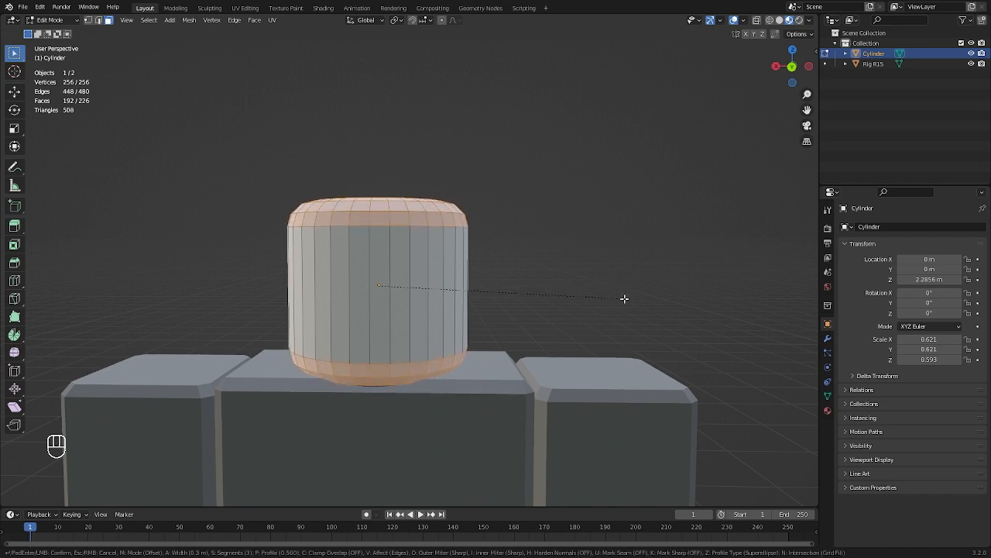
pyautogui.click(622, 297)
pyautogui.press('Tab')
pyautogui.moveTo(545, 261); pyautogui.dragTo(427, 332, button='middle')
pyautogui.moveTo(497, 303); pyautogui.dragTo(475, 228, button='middle')
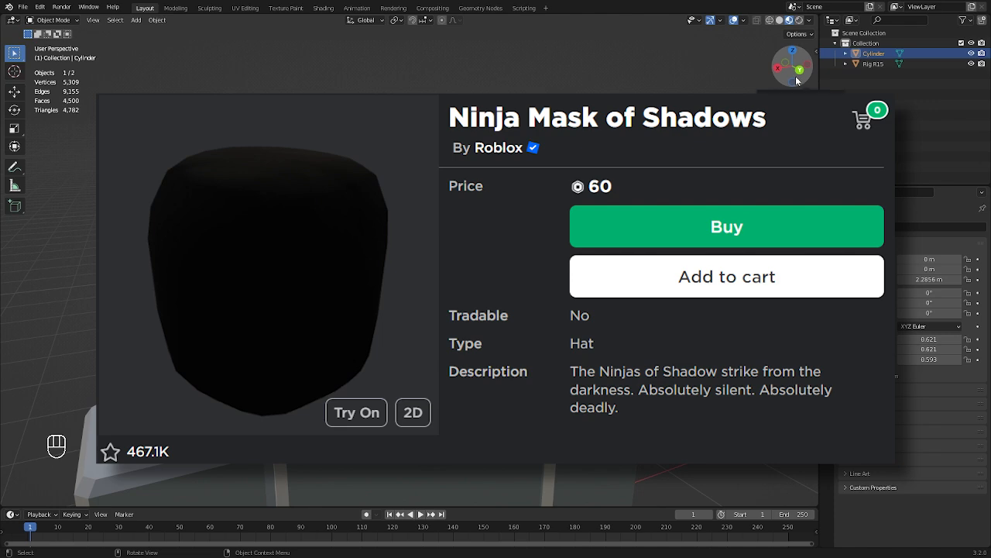
# - Add a second mesh cylinder at the world origin with 16 vertices
pyautogui.click(195, 70)
pyautogui.click(136, 20)
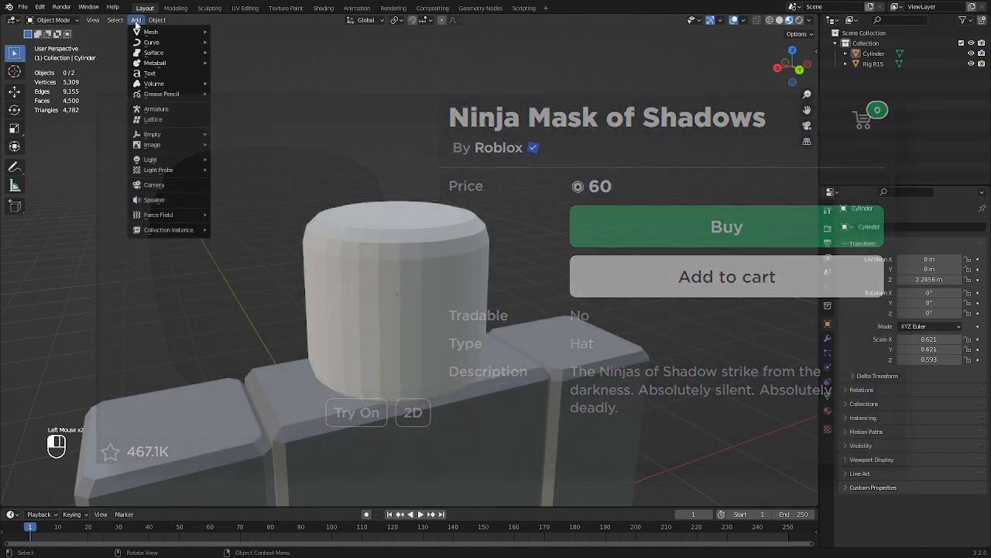
pyautogui.moveTo(145, 31)
pyautogui.click(244, 82)
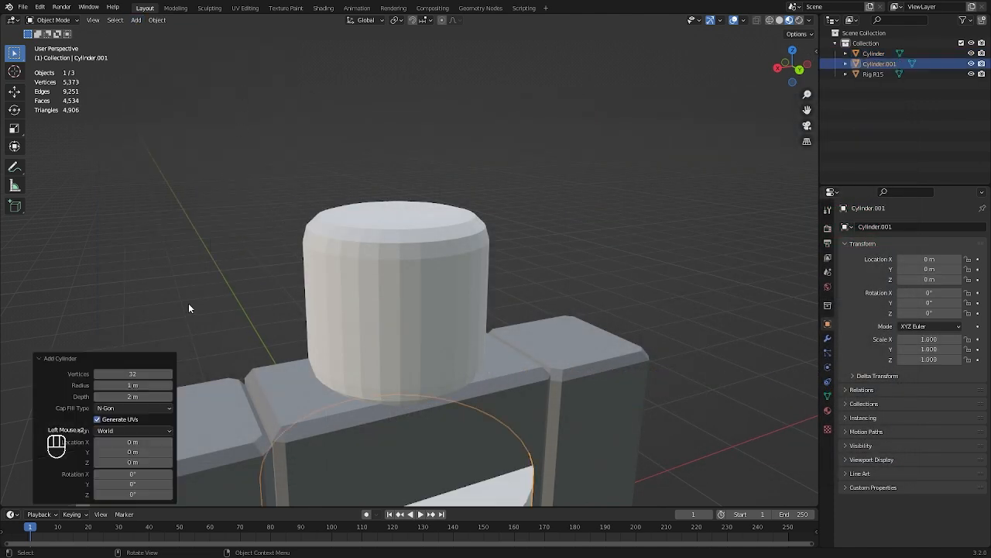
pyautogui.click(142, 373)
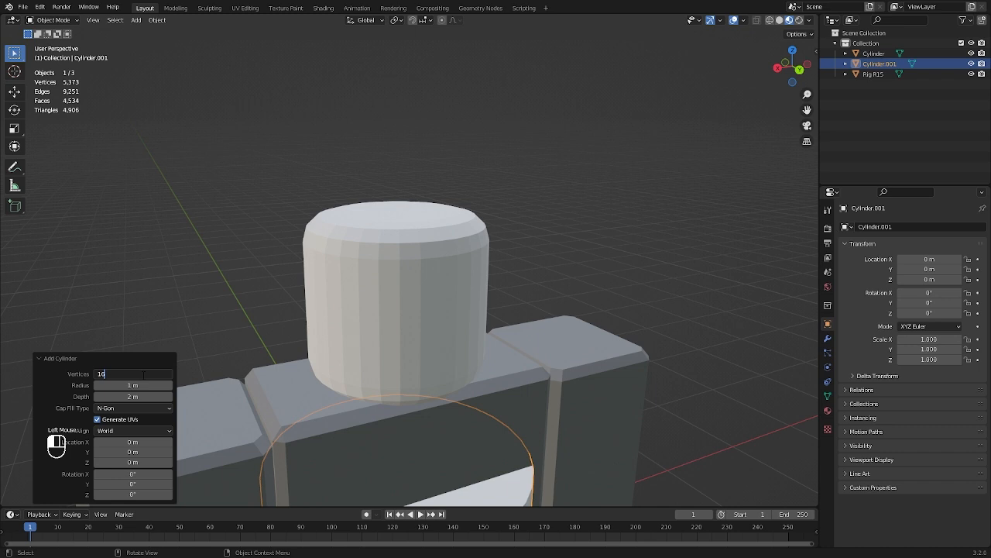
pyautogui.write('16')
pyautogui.press('Return')
pyautogui.scroll(-3, 476, 305)
pyautogui.click(779, 70)
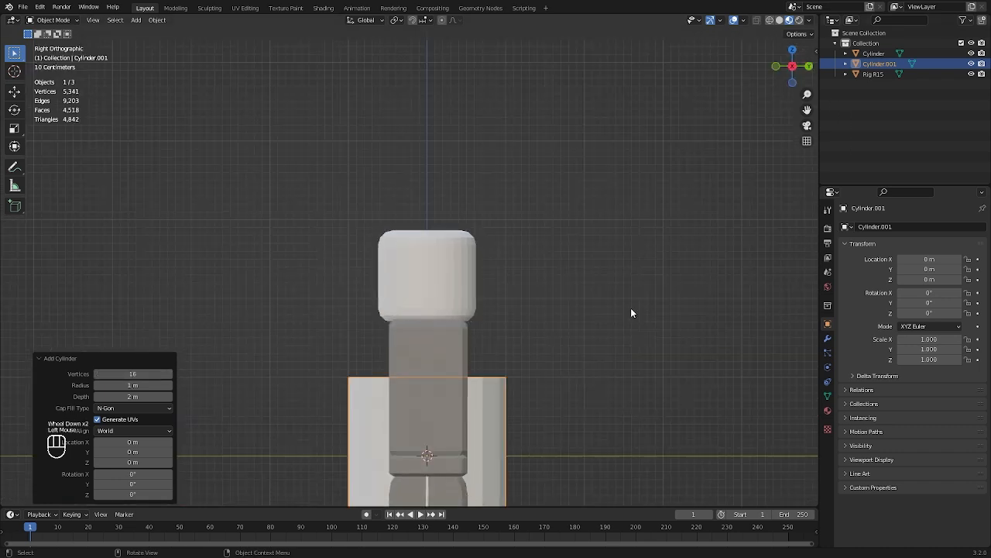
# - Rotate the new cylinder 90° in the right view and scale it down to about 0.127
pyautogui.scroll(-1, 609, 324)
pyautogui.write('r')
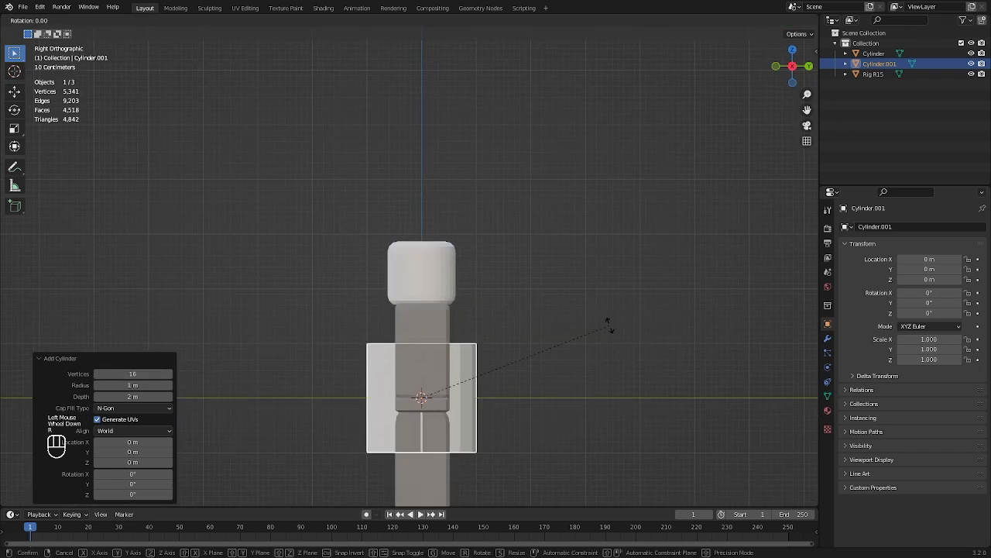
pyautogui.write('90')
pyautogui.press('Return')
pyautogui.press('s')
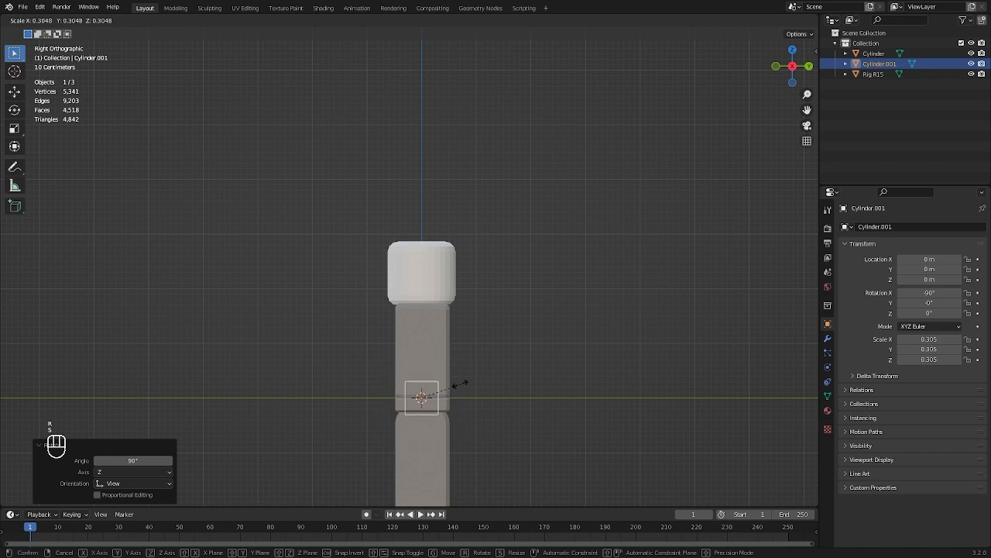
pyautogui.click(431, 387)
# - Move the small cylinder to the face at about Y 0.61 m, Z 2.4 m, and hide the large head cylinder
pyautogui.press('g')
pyautogui.click(471, 256)
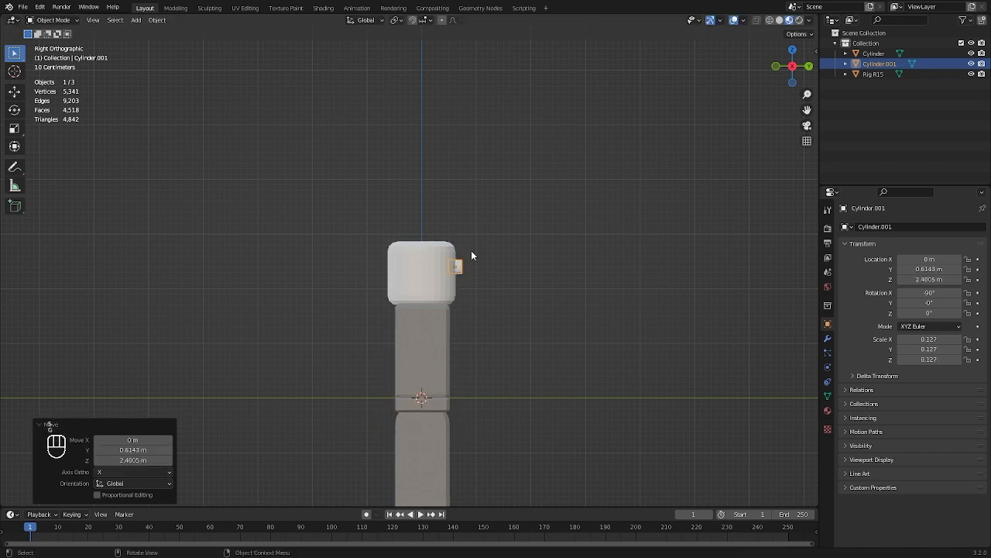
pyautogui.click(809, 66)
pyautogui.scroll(2, 457, 238)
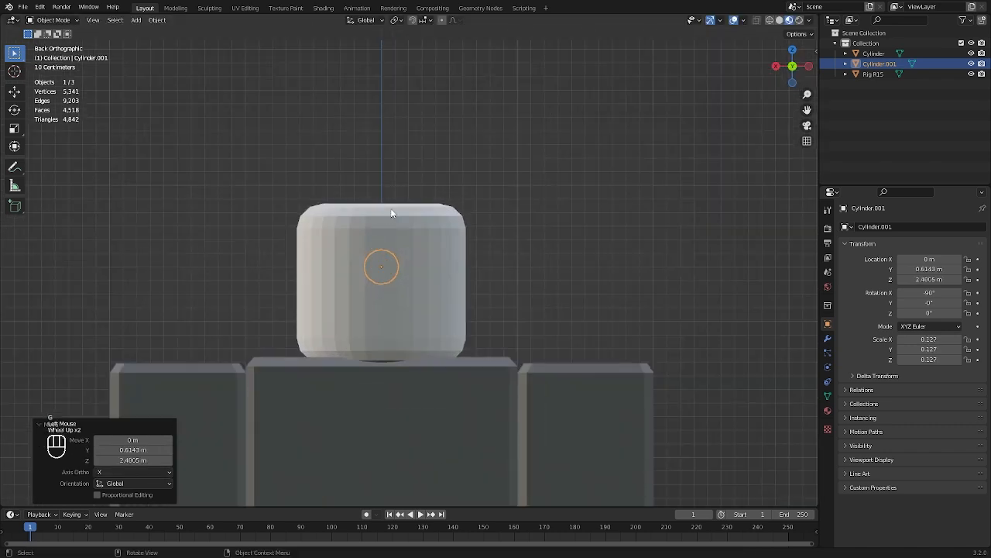
pyautogui.click(391, 213)
pyautogui.press('h')
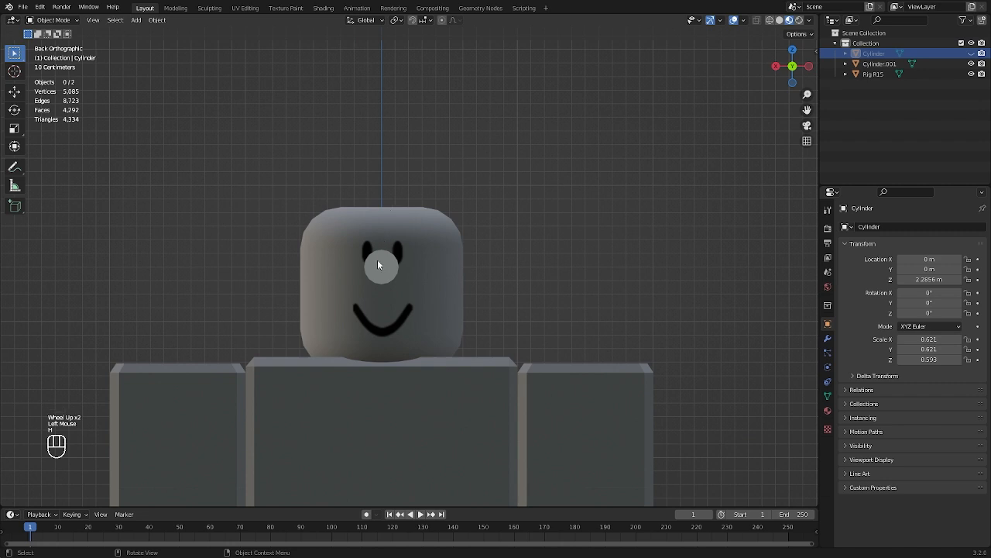
# - Try to place the small cylinder over one eye in Object Mode, at about X 0.2 m, Z 2.48 m, scaled about 1.41 times
pyautogui.click(378, 259)
pyautogui.scroll(1, 403, 258)
pyautogui.press('g')
pyautogui.click(433, 253)
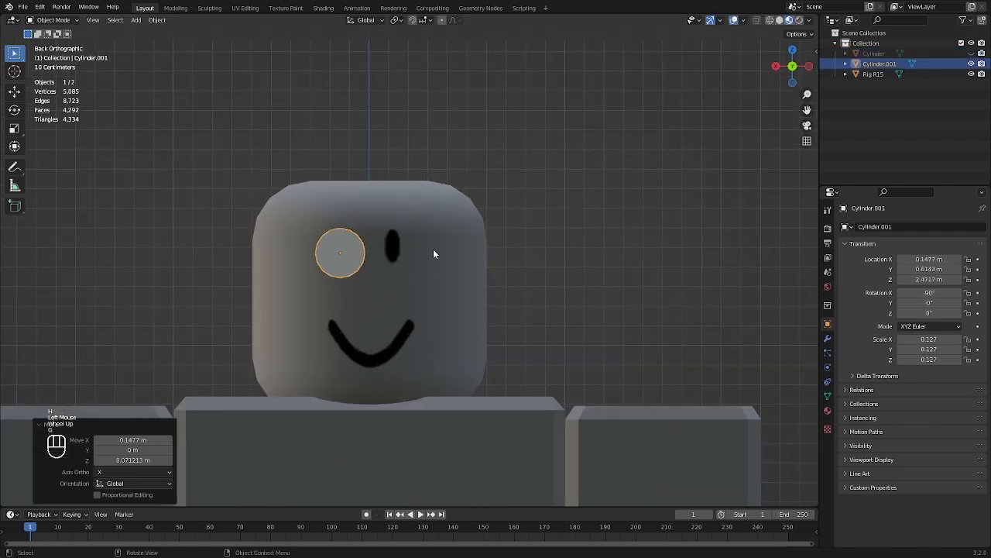
pyautogui.press('s')
pyautogui.click(473, 255)
pyautogui.press('g')
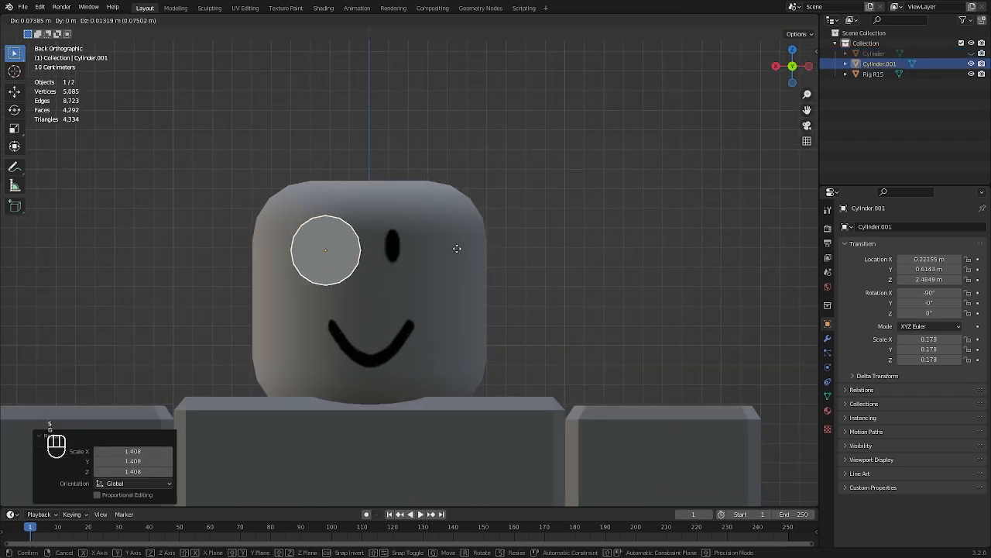
pyautogui.click(460, 254)
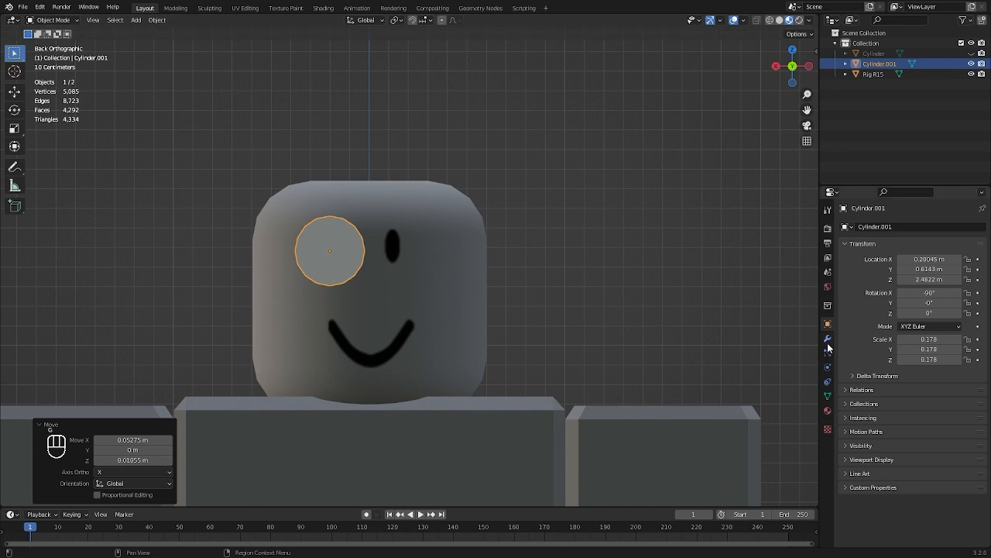
pyautogui.hotkey('ctrl', 'z')
pyautogui.hotkey('ctrl', 'z')
pyautogui.hotkey('ctrl', 'z')
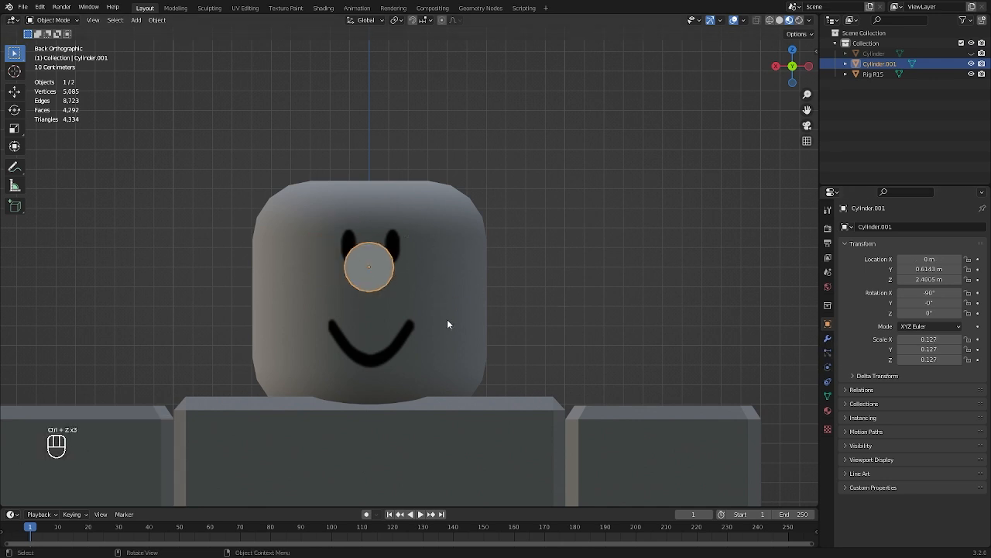
pyautogui.press('Tab')
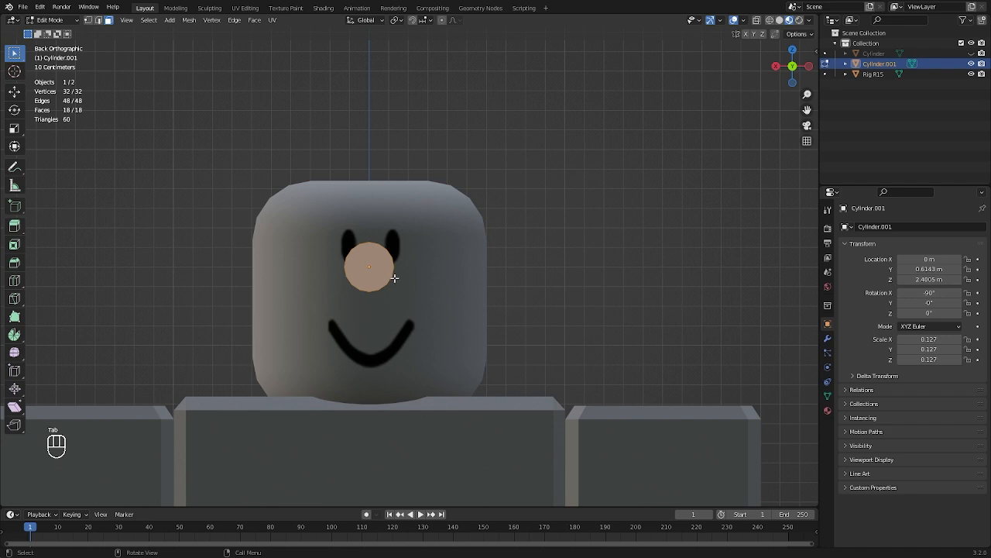
pyautogui.press('g')
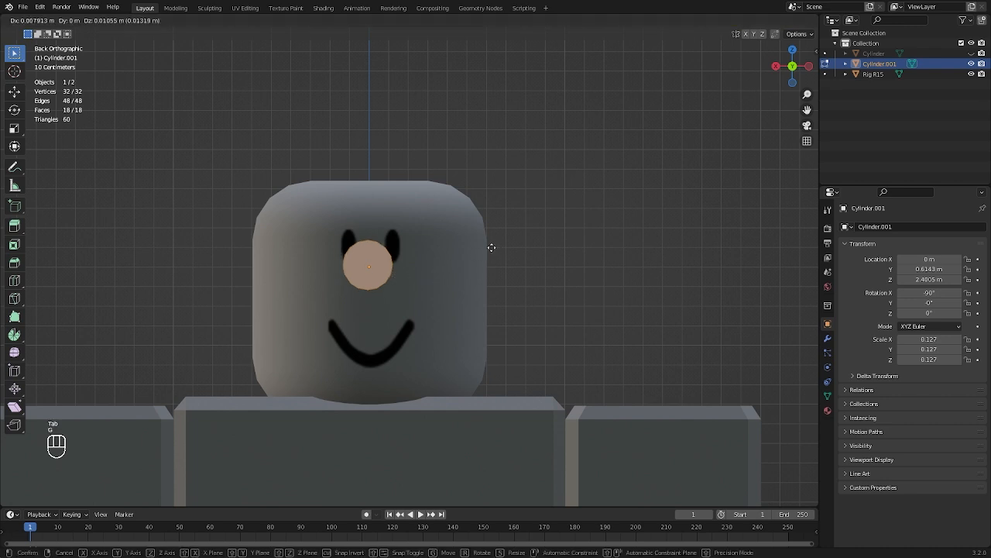
pyautogui.click(486, 243)
pyautogui.hotkey('ctrl', 'z')
pyautogui.press('Tab')
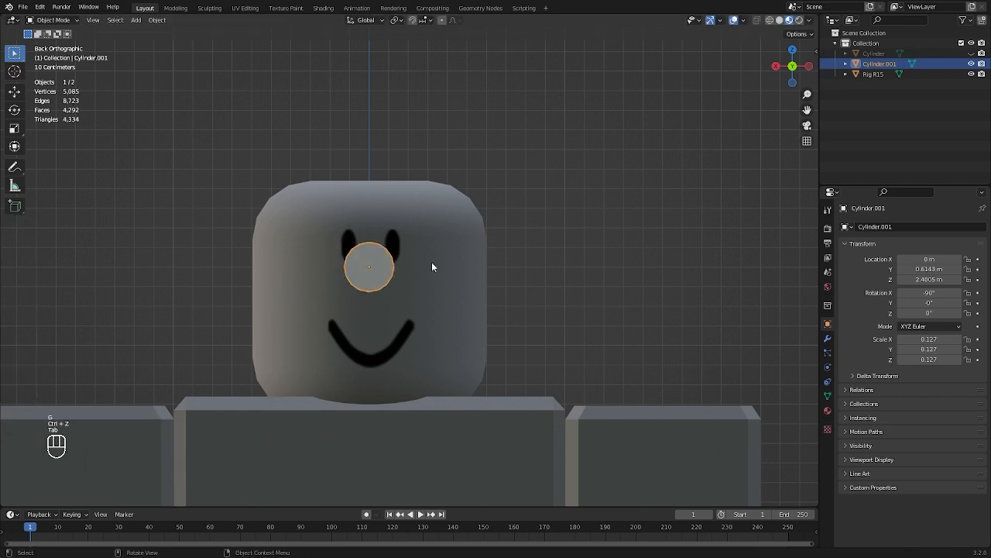
# - In Edit Mode, move the small cylinder's mesh over the eye on the positive X side, scale it about 1.37 times, and return to Object Mode
pyautogui.press('Tab')
pyautogui.press('g')
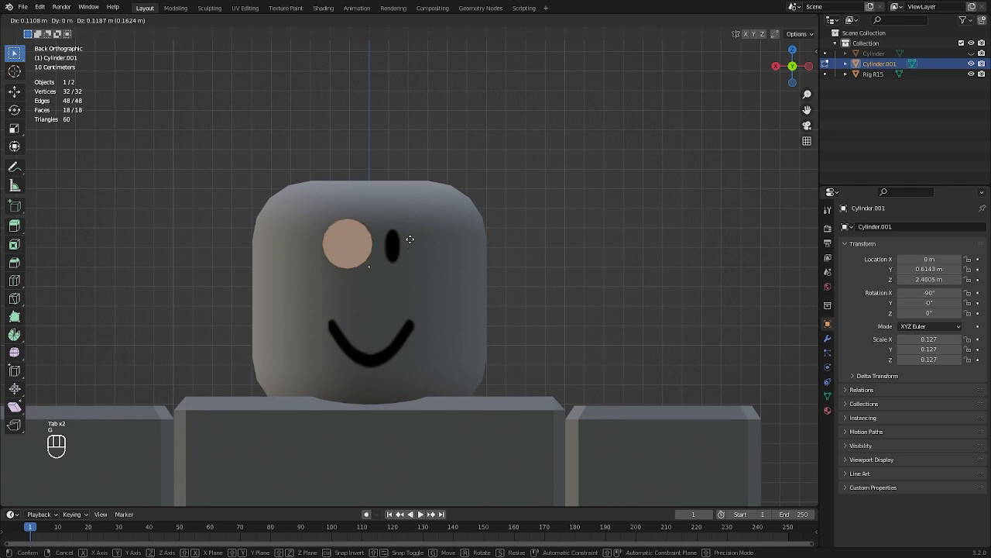
pyautogui.click(406, 237)
pyautogui.press('s')
pyautogui.click(424, 242)
pyautogui.press('g')
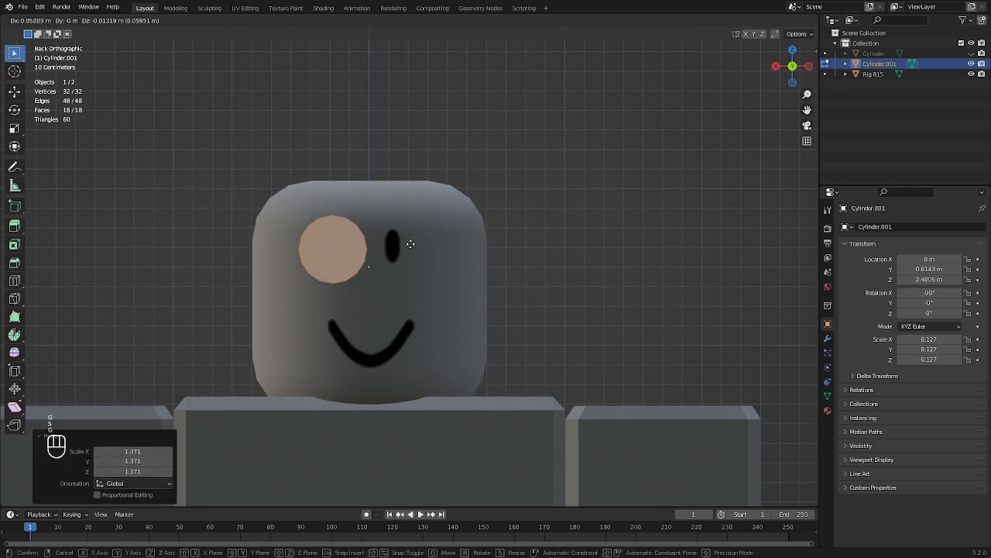
pyautogui.click(411, 244)
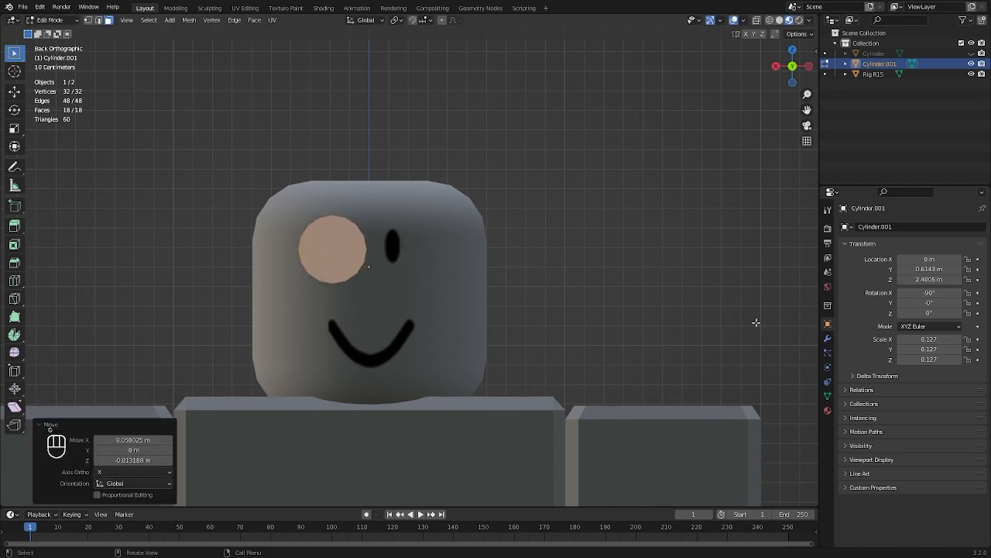
pyautogui.press('Tab')
# - Add a Mirror modifier on the X axis to the eye cylinder to cover the other eye
pyautogui.click(828, 339)
pyautogui.click(859, 229)
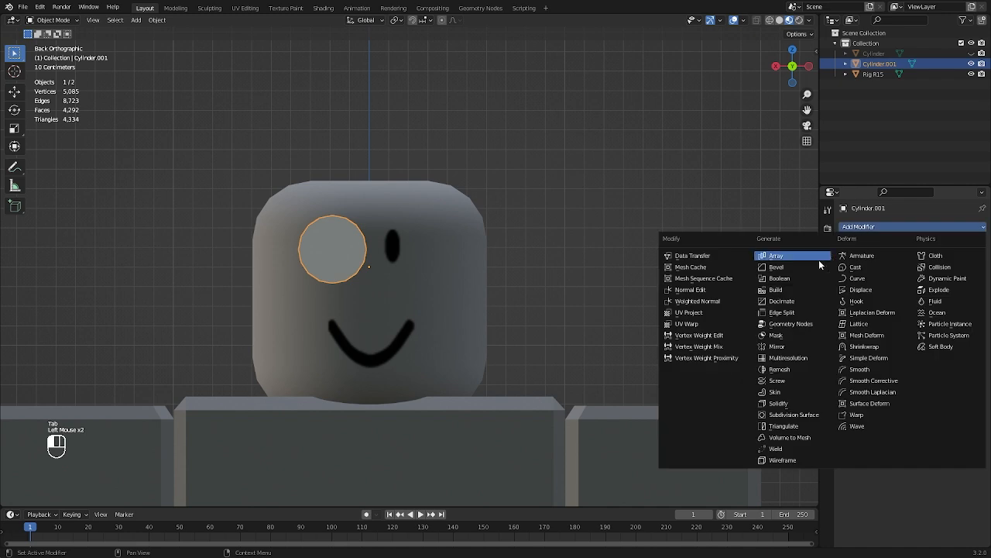
pyautogui.click(787, 344)
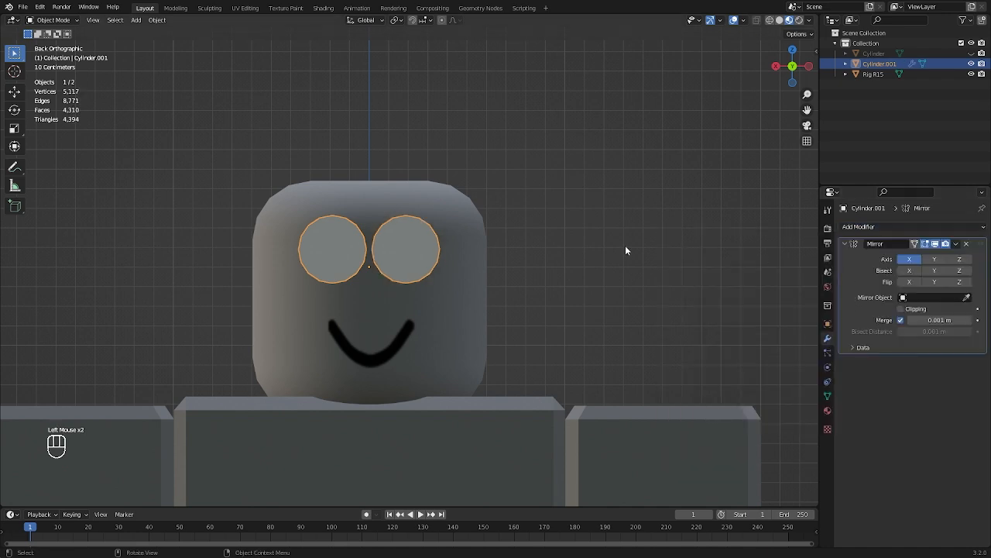
pyautogui.moveTo(524, 239); pyautogui.dragTo(509, 245, button='middle')
pyautogui.scroll(-2, 520, 249)
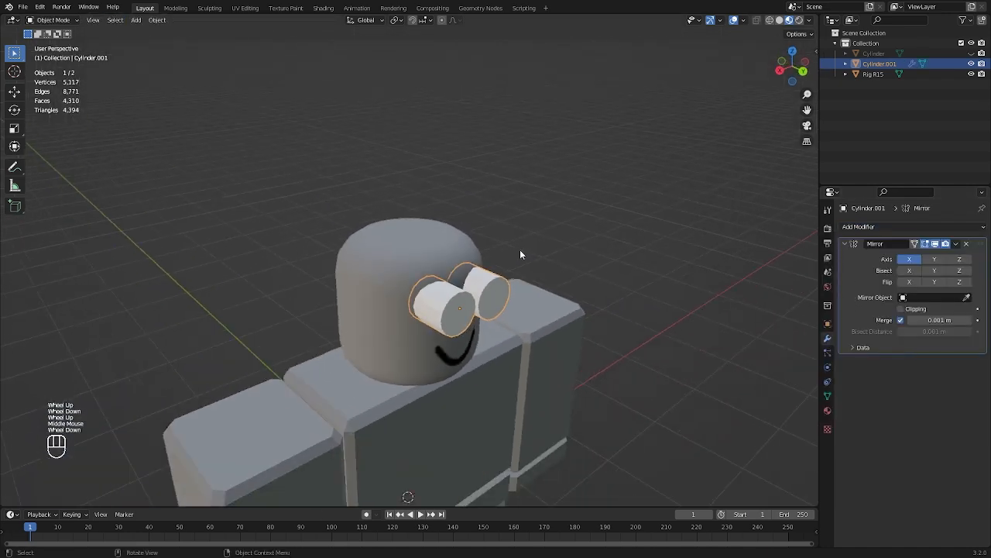
pyautogui.scroll(-2, 542, 251)
# - Deselect the eye cylinders and unhide the large head cylinder
pyautogui.click(624, 239)
pyautogui.scroll(3, 628, 237)
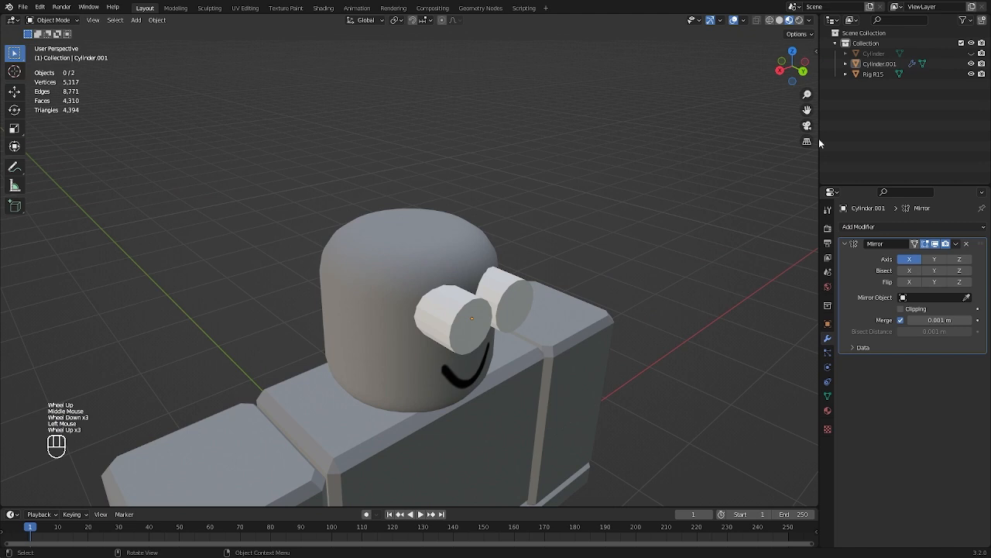
pyautogui.click(971, 53)
pyautogui.moveTo(635, 279); pyautogui.dragTo(543, 266, button='middle')
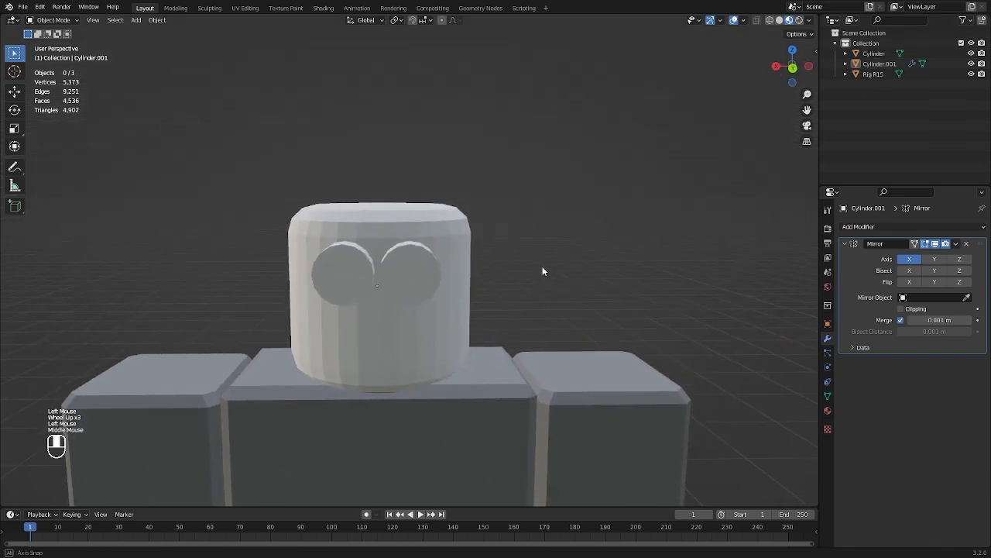
# - Apply the Mirror modifier on the eye cylinders
pyautogui.click(426, 267)
pyautogui.moveTo(467, 268); pyautogui.dragTo(521, 269, button='middle')
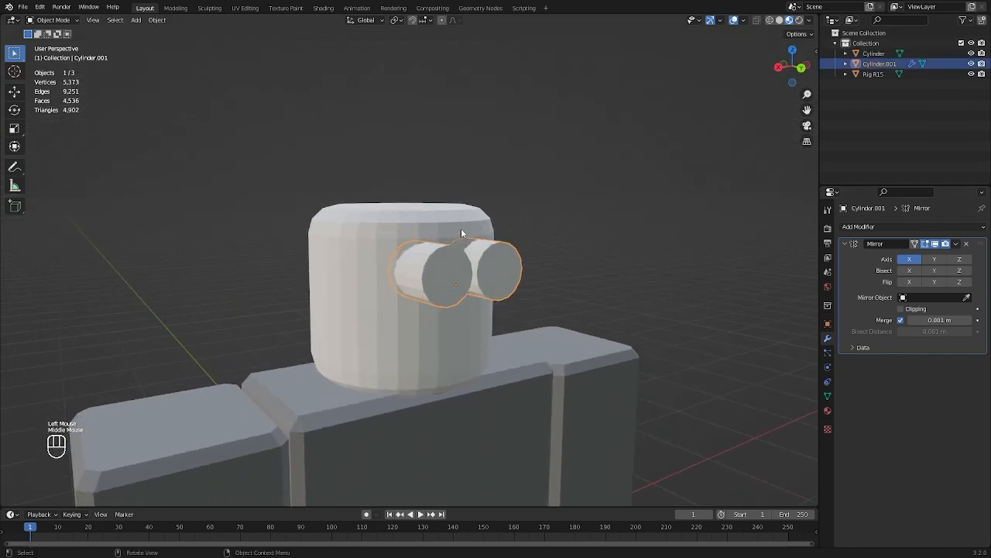
pyautogui.hotkey('ctrl', 'a')
# - Give the head cylinder a Boolean Difference modifier with Cylinder.001 as its object, and hide the eye cylinders
pyautogui.click(873, 53)
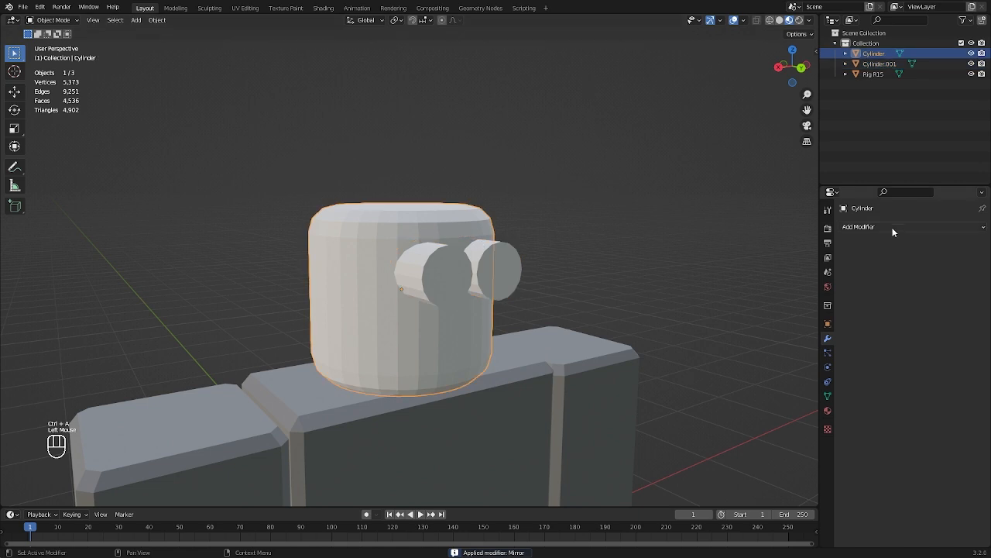
pyautogui.click(891, 226)
pyautogui.click(803, 283)
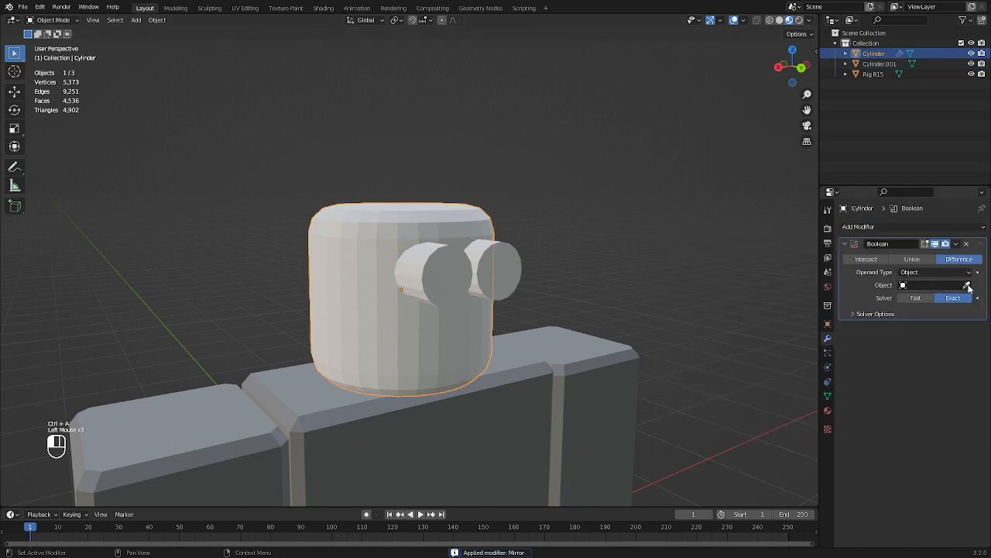
pyautogui.click(968, 287)
pyautogui.click(511, 265)
pyautogui.click(512, 264)
pyautogui.press('h')
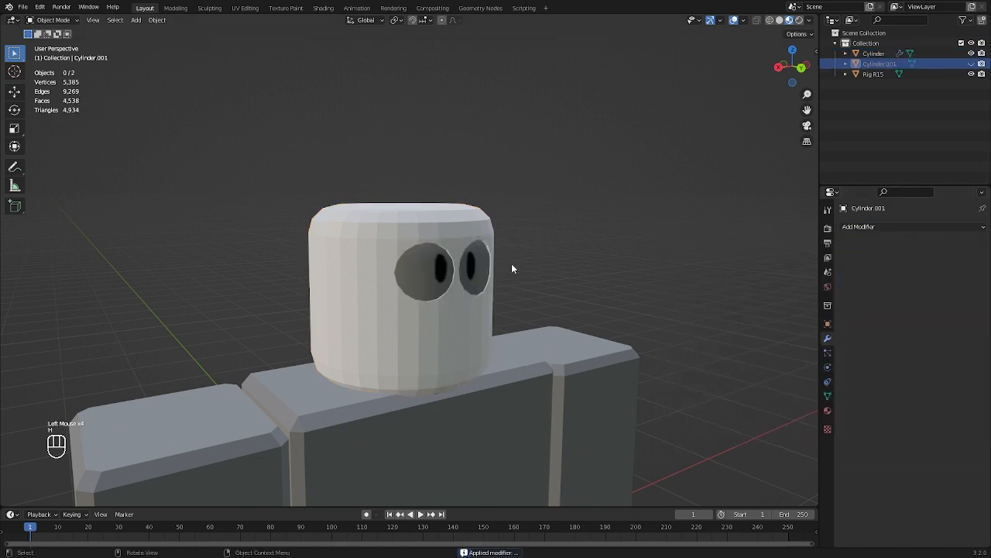
# - Restore the hidden eye cylinders, apply the head cylinder's Boolean modifier, and delete the eye cylinders
pyautogui.hotkey('ctrl', 'z')
pyautogui.click(453, 229)
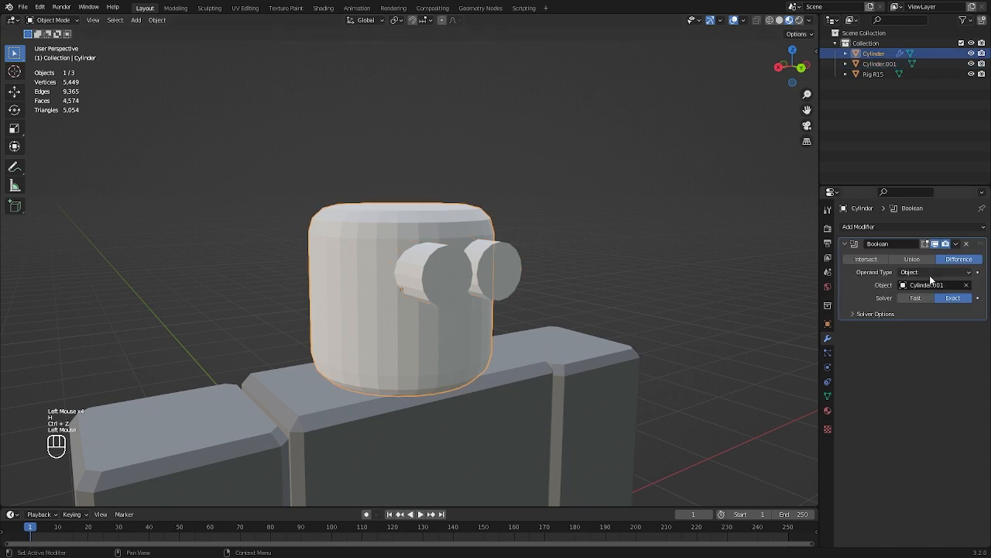
pyautogui.hotkey('ctrl', 'a')
pyautogui.click(505, 268)
pyautogui.press('x')
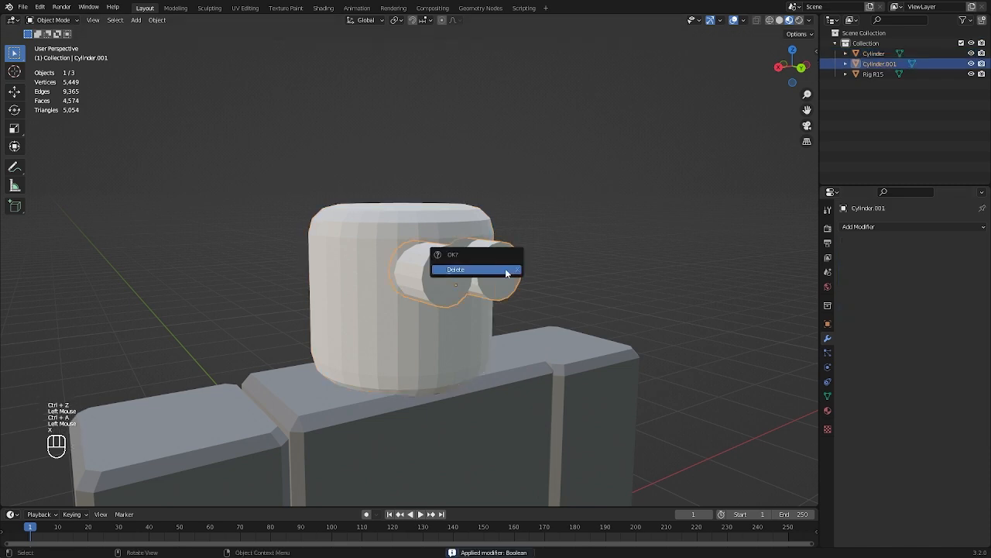
pyautogui.click(505, 268)
# - Undo the eye cylinders' deletion, the Boolean cut and the applied Mirror, back to the live Mirror modifier
pyautogui.moveTo(505, 268)
pyautogui.mouseDown(button='middle')
pyautogui.moveTo(519, 271)
pyautogui.moveTo(502, 271)
pyautogui.mouseUp(button='middle')
pyautogui.hotkey('ctrl', 'z')
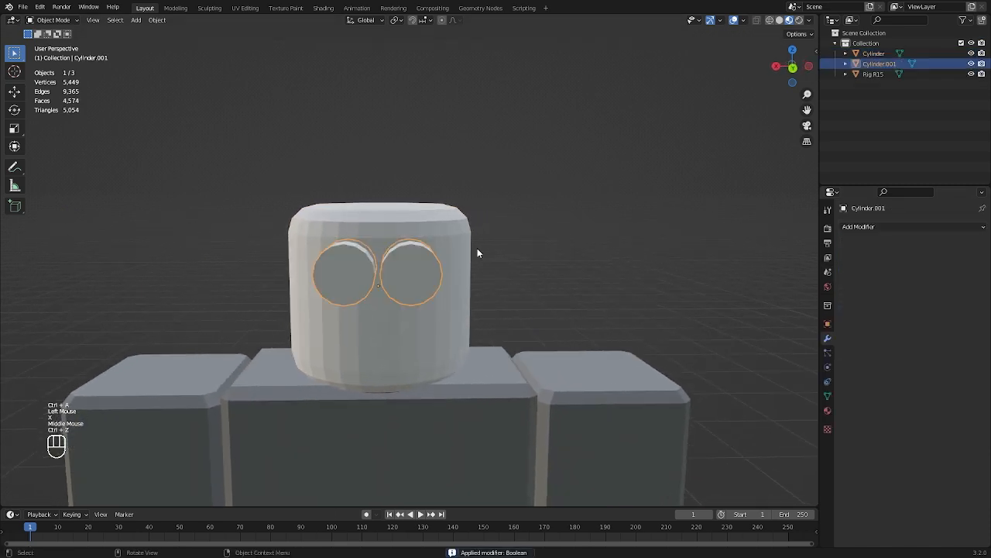
pyautogui.press('Tab')
pyautogui.scroll(2, 476, 250)
pyautogui.hotkey('ctrl', 'z')
pyautogui.hotkey('ctrl', 'z')
pyautogui.hotkey('ctrl', 'z')
pyautogui.hotkey('ctrl', 'z')
pyautogui.hotkey('ctrl', 'z')
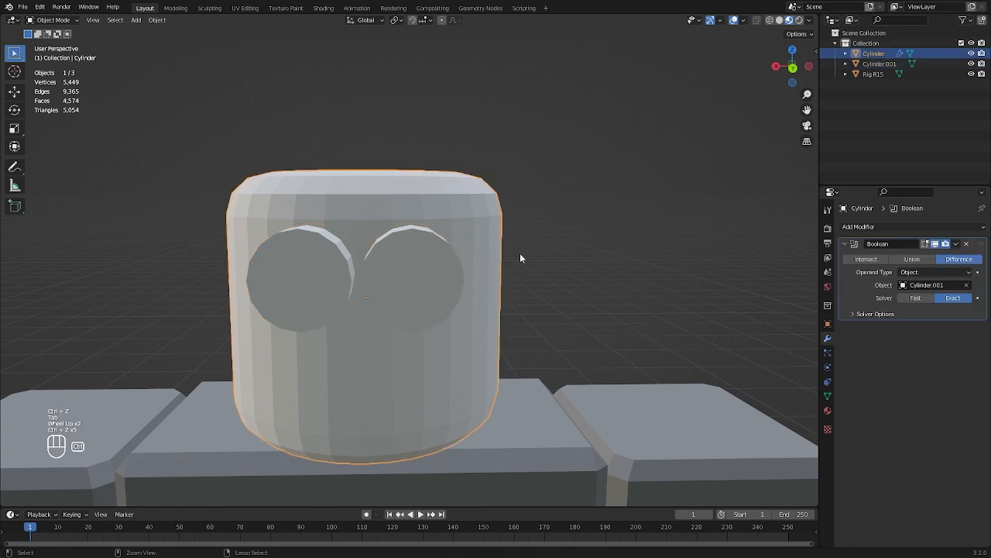
pyautogui.hotkey('ctrl', 'z')
pyautogui.hotkey('ctrl', 'z')
pyautogui.hotkey('ctrl', 'z')
pyautogui.hotkey('ctrl', 'z')
pyautogui.hotkey('ctrl', 'z')
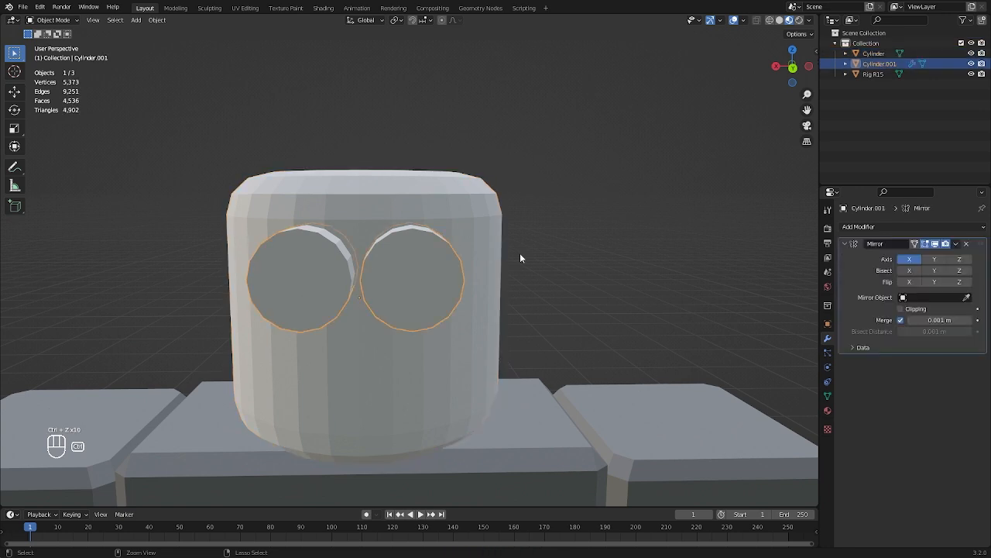
# - In Edit Mode, scale the whole eye cylinder mesh by about 0.783, lower it slightly along Z, and return to Object Mode
pyautogui.press('Tab')
pyautogui.press('Tab')
pyautogui.press('Tab')
pyautogui.press('a')
pyautogui.press('s')
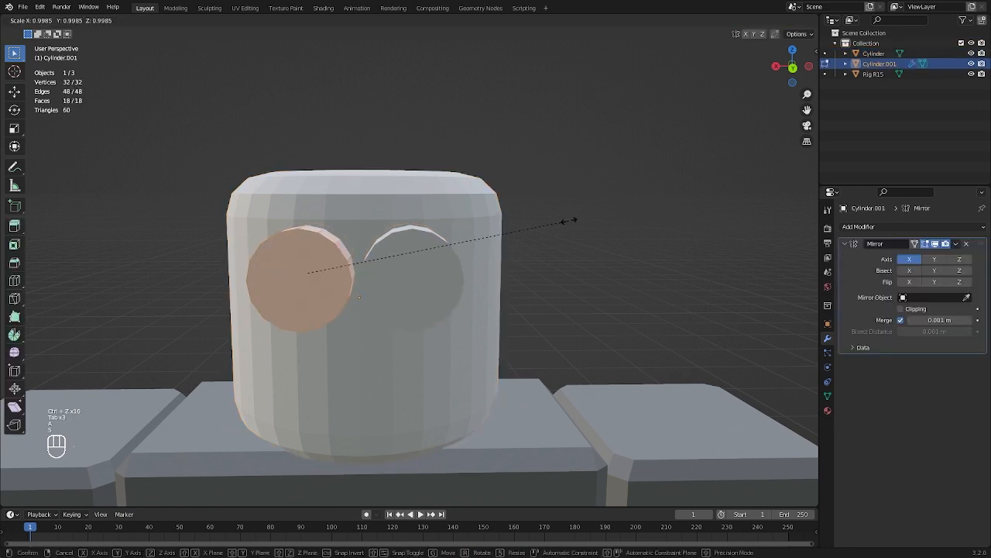
pyautogui.click(511, 223)
pyautogui.press('g')
pyautogui.press('z')
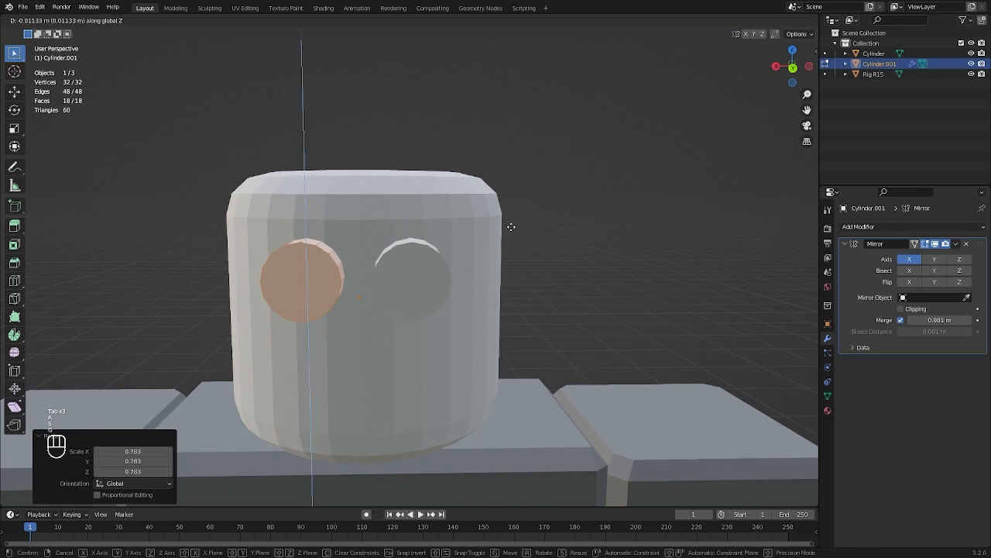
pyautogui.click(510, 230)
pyautogui.press('Tab')
# - Add a Boolean Difference modifier to the head cylinder using Cylinder.001 as the cutter, and hide the eye cylinders
pyautogui.click(486, 231)
pyautogui.click(858, 227)
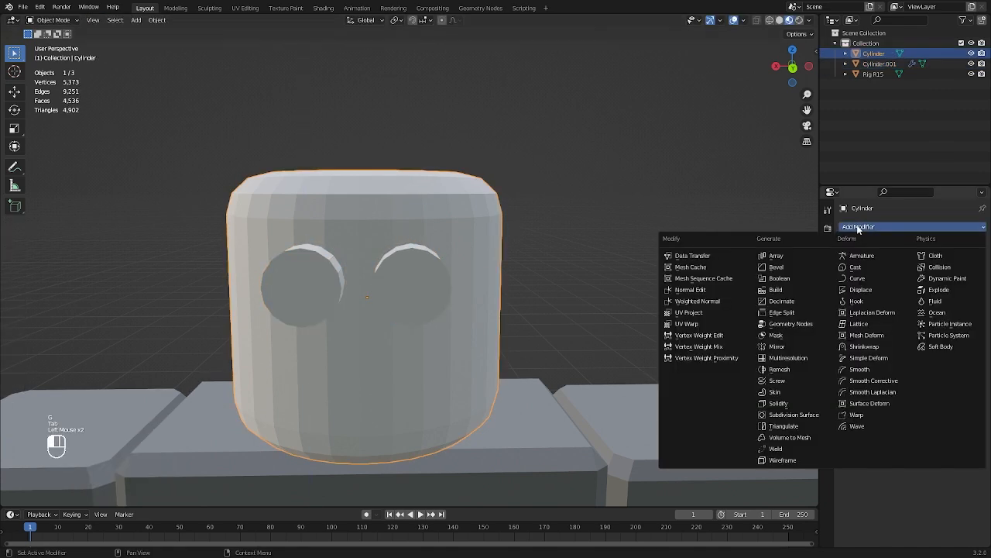
pyautogui.click(785, 279)
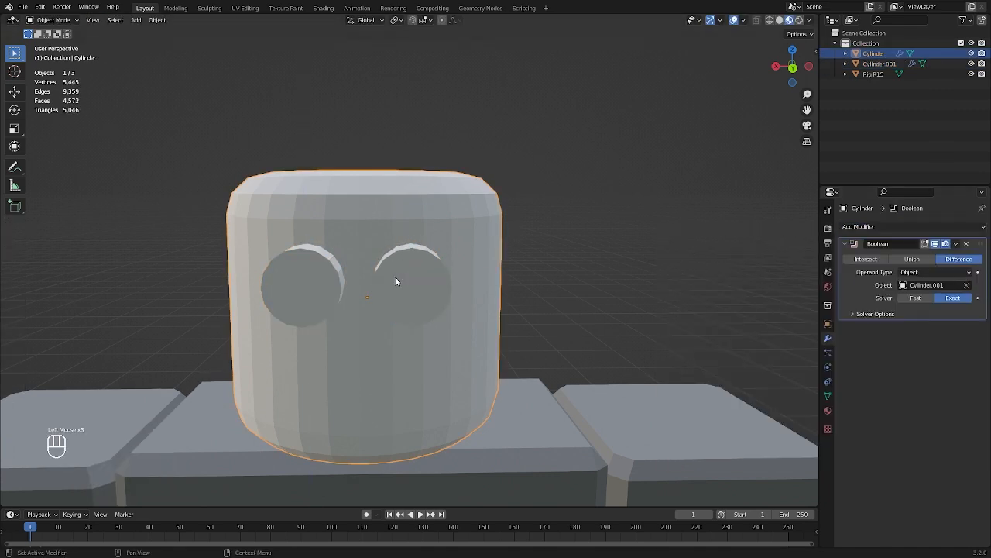
pyautogui.click(484, 231)
pyautogui.press('h')
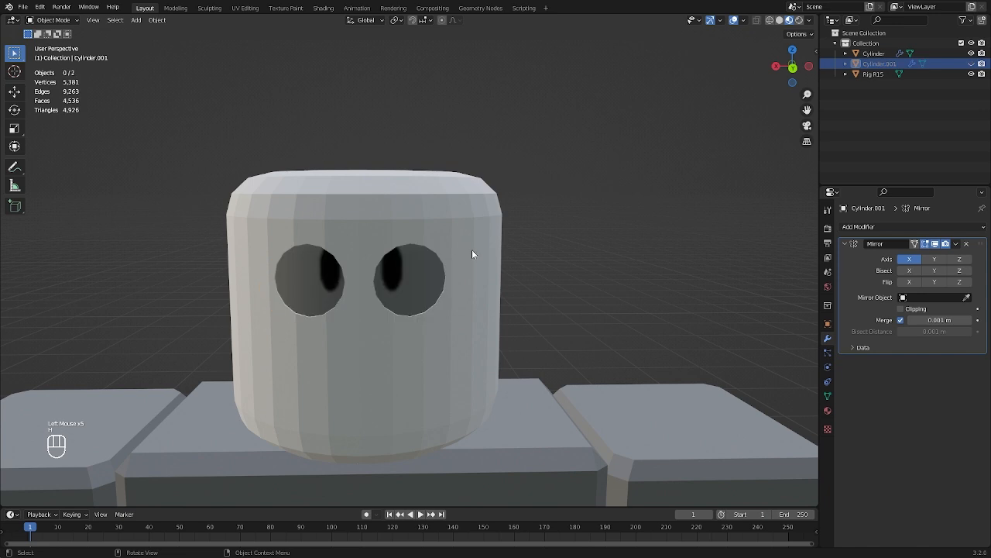
# - Restore the hidden eye cylinders and shift their mesh slightly outward in Edit Mode with global Y locked, returning to Object Mode
pyautogui.moveTo(471, 249)
pyautogui.mouseDown(button='middle')
pyautogui.moveTo(488, 237)
pyautogui.moveTo(474, 237)
pyautogui.mouseUp(button='middle')
pyautogui.hotkey('ctrl', 'z')
pyautogui.press('Tab')
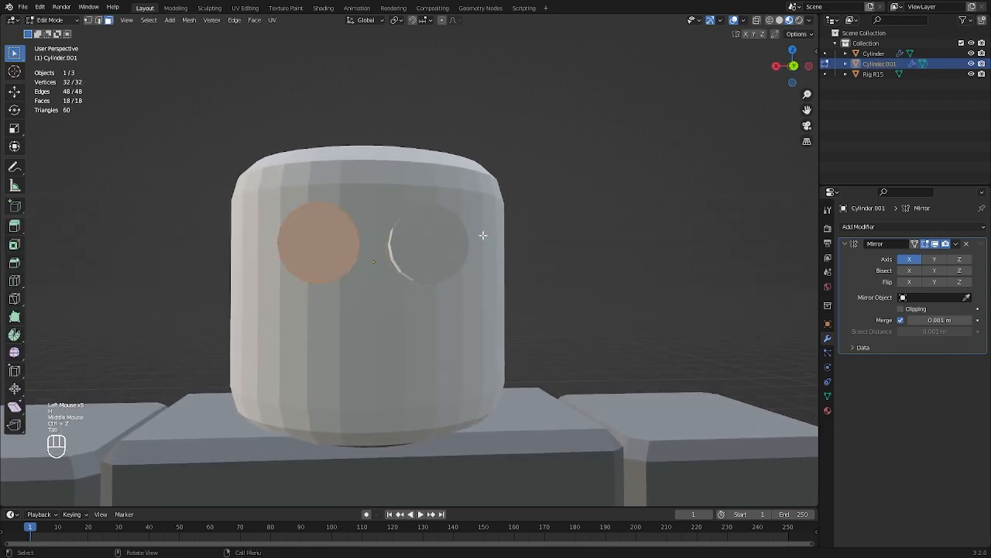
pyautogui.press('g')
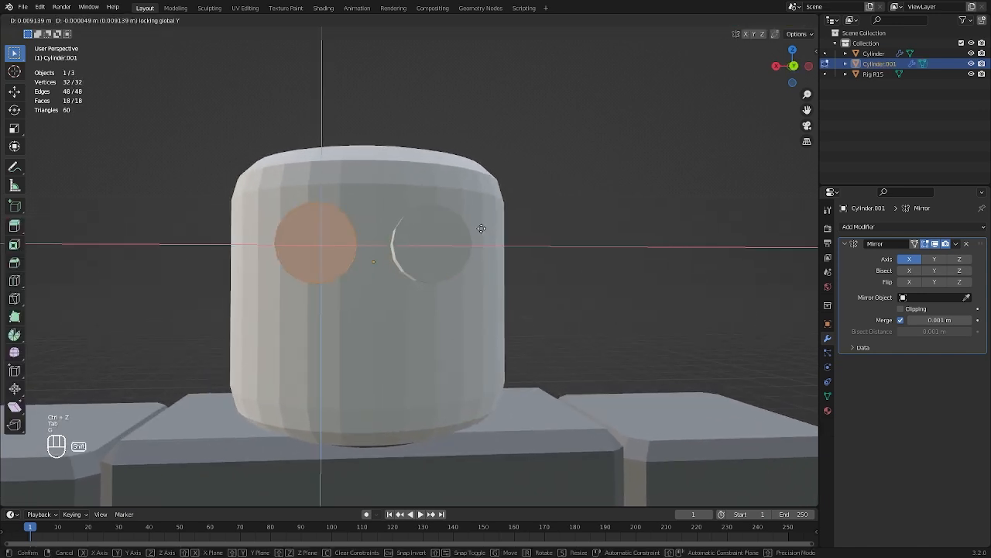
pyautogui.click(478, 231)
pyautogui.press('Tab')
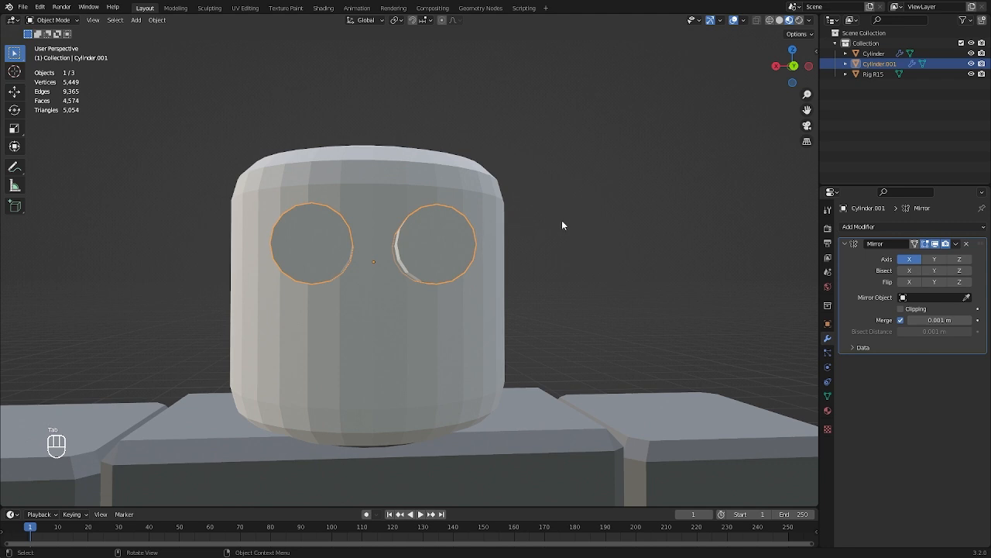
# - Hide the eye cylinders and apply both their Mirror modifier and the head cylinder's Boolean modifier
pyautogui.press('h')
pyautogui.moveTo(570, 228); pyautogui.dragTo(582, 240, button='middle')
pyautogui.press('Tab')
pyautogui.hotkey('ctrl', 'a')
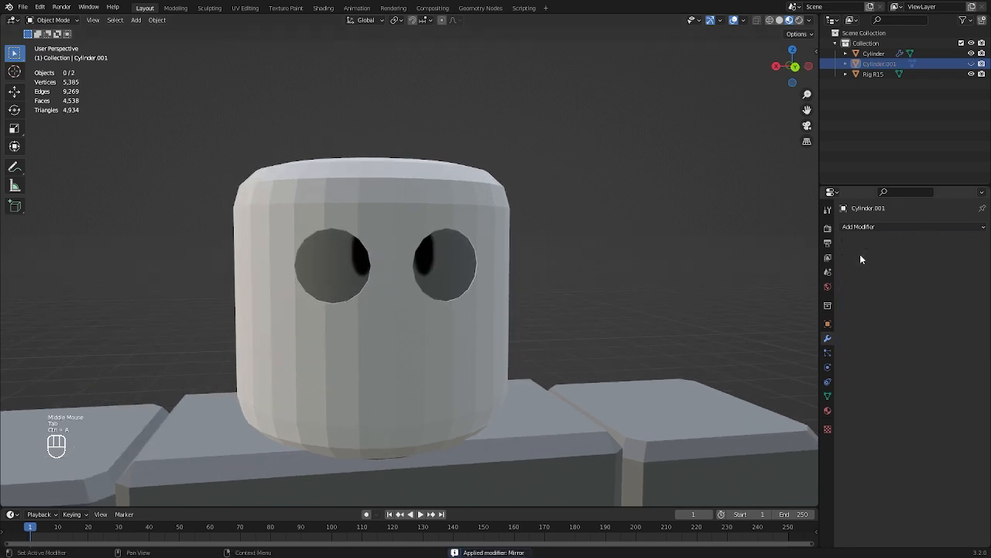
pyautogui.click(491, 240)
pyautogui.hotkey('ctrl', 'a')
pyautogui.click(540, 263)
pyautogui.scroll(-2, 541, 263)
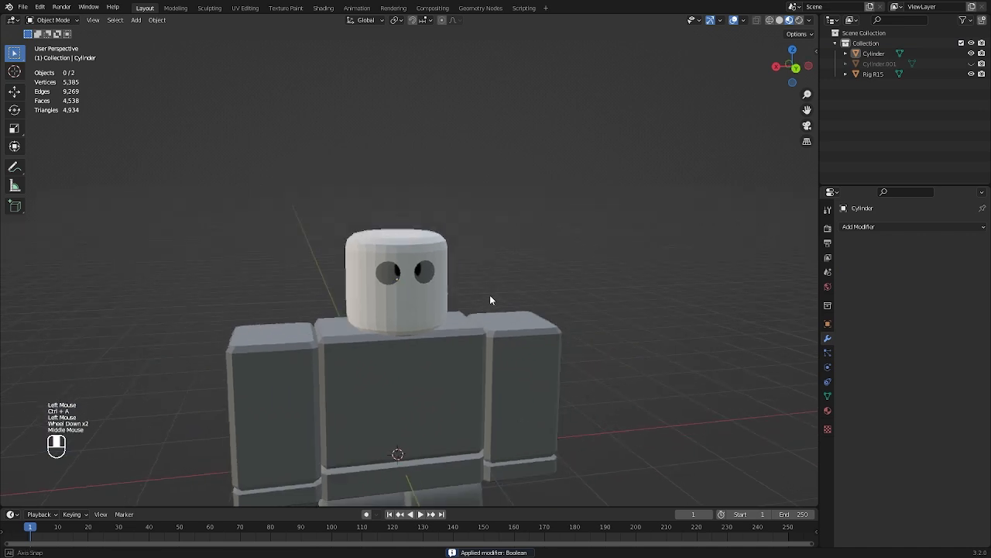
pyautogui.moveTo(489, 294)
pyautogui.mouseDown(button='middle')
pyautogui.moveTo(515, 296)
pyautogui.moveTo(472, 286)
pyautogui.mouseUp(button='middle')
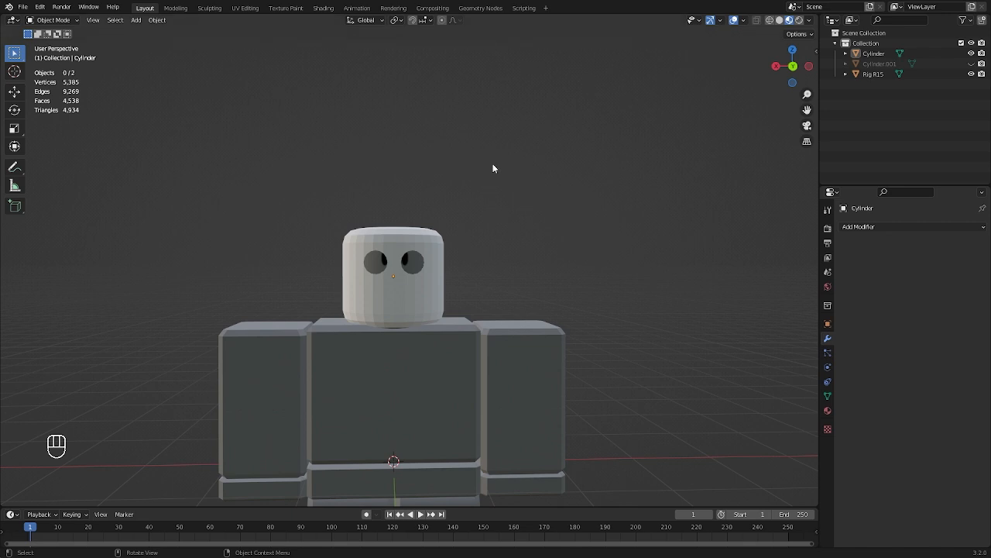
# - Undo the applied Boolean and Mirror modifiers, the hiding and the eye shift, back to visible eye cylinders with live modifiers
pyautogui.hotkey('ctrl', 'z')
pyautogui.hotkey('ctrl', 'z')
pyautogui.hotkey('ctrl', 'z')
pyautogui.hotkey('ctrl', 'z')
pyautogui.hotkey('ctrl', 'z')
pyautogui.hotkey('ctrl', 'z')
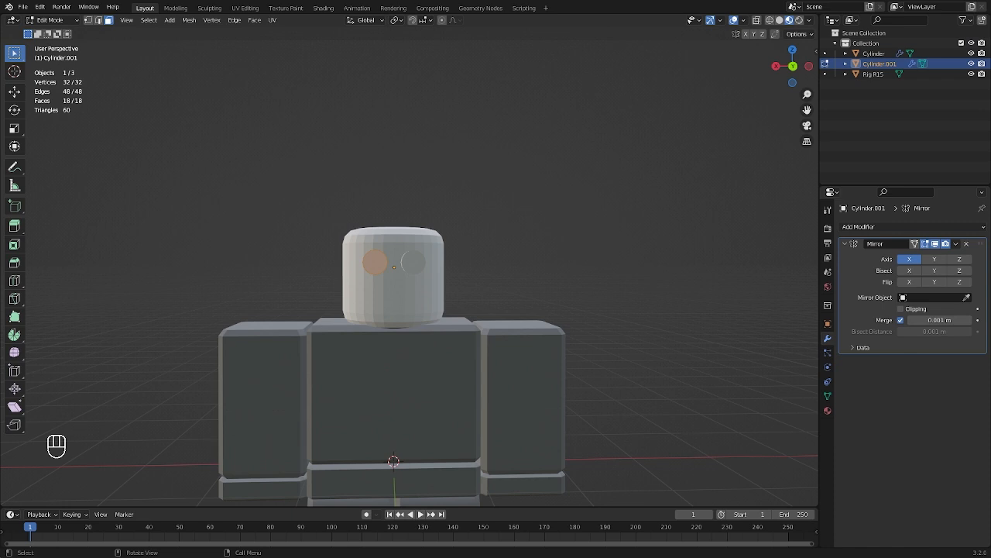
pyautogui.click(586, 217)
pyautogui.scroll(1, 586, 217)
pyautogui.press('Tab')
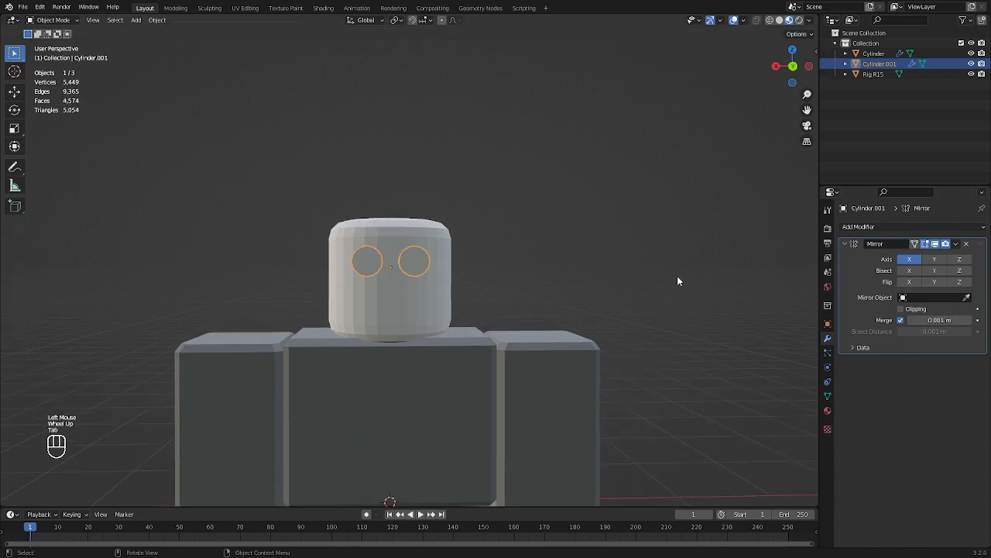
pyautogui.hotkey('ctrl', 'z')
pyautogui.hotkey('ctrl', 'z')
pyautogui.hotkey('ctrl', 'z')
pyautogui.hotkey('ctrl', 'z')
pyautogui.hotkey('ctrl', 'z')
# - Delete the mirrored eye cylinders (Cylinder.001) from the scene
pyautogui.click(503, 262)
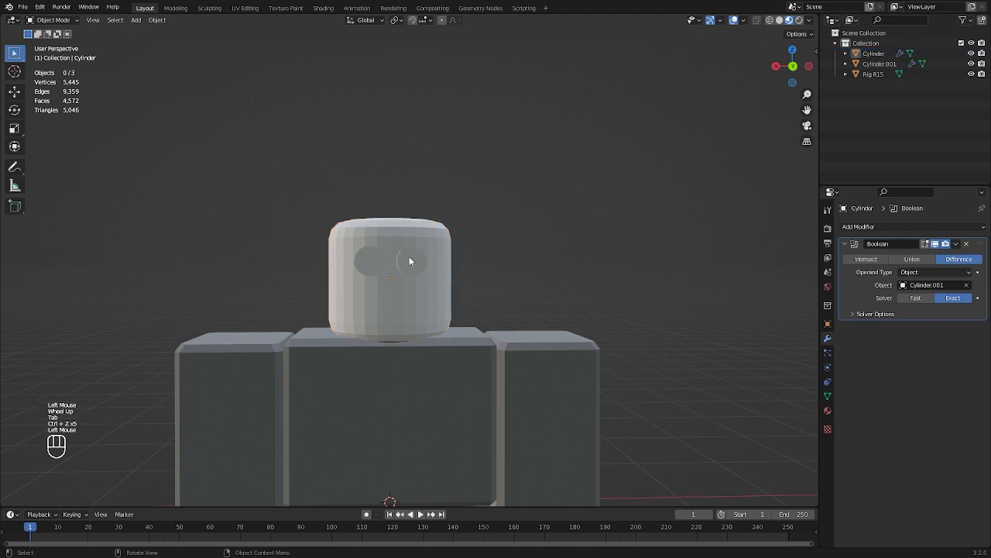
pyautogui.click(412, 258)
pyautogui.hotkey('ctrl', 'x')
pyautogui.press('x')
pyautogui.scroll(1, 457, 255)
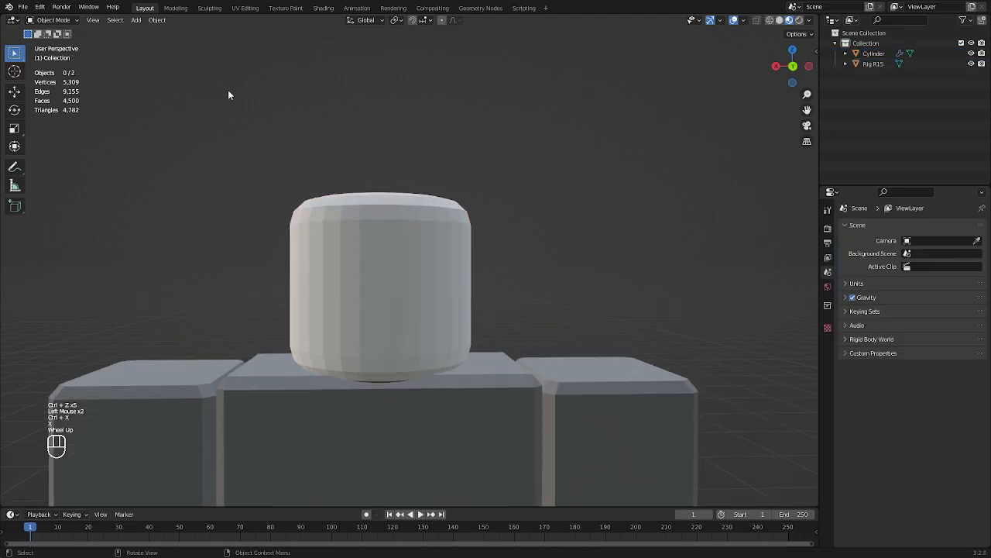
# - Add a cube mesh and cut one vertical loop through its middle in Edit Mode
pyautogui.click(140, 22)
pyautogui.moveTo(150, 35)
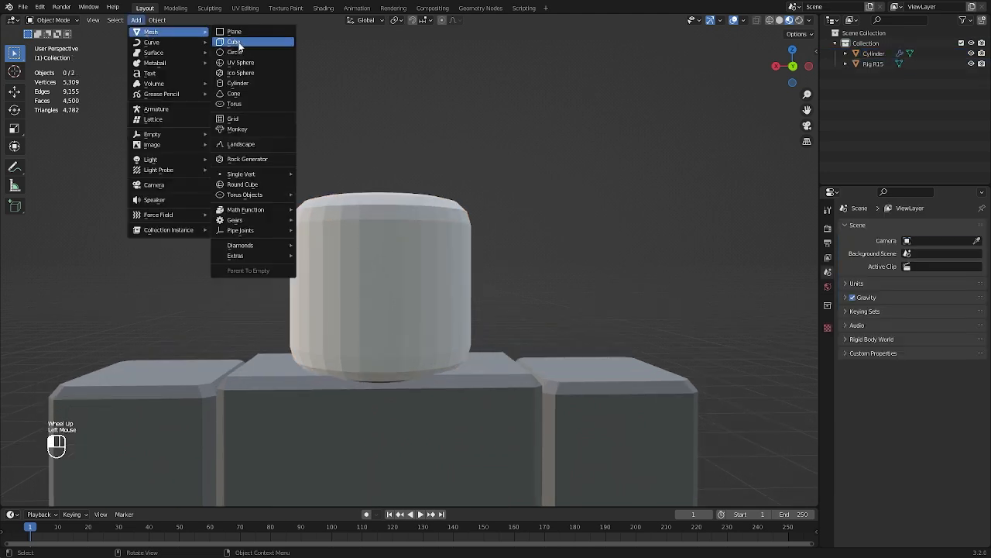
pyautogui.click(235, 43)
pyautogui.scroll(-3, 411, 234)
pyautogui.press('Tab')
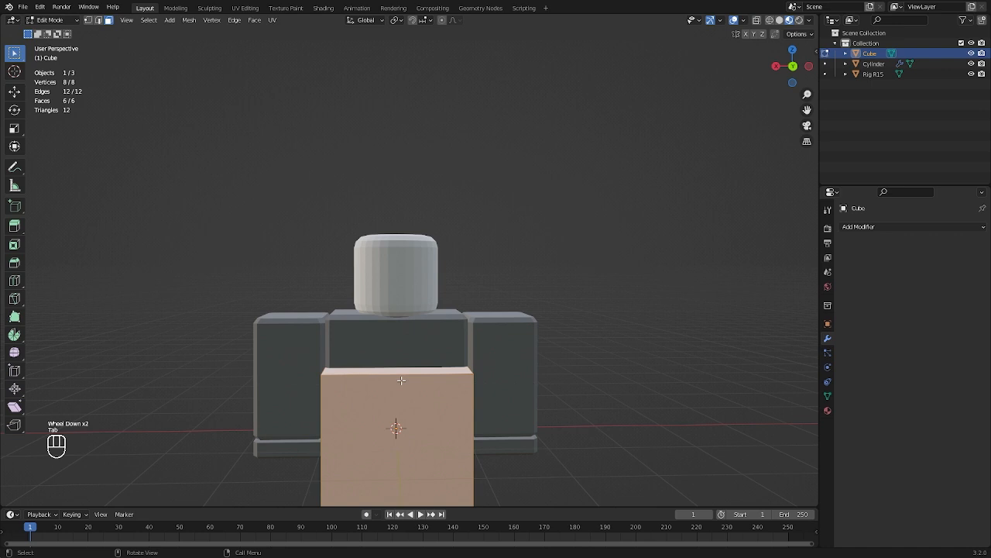
pyautogui.hotkey('ctrl', 'r')
pyautogui.click(400, 379)
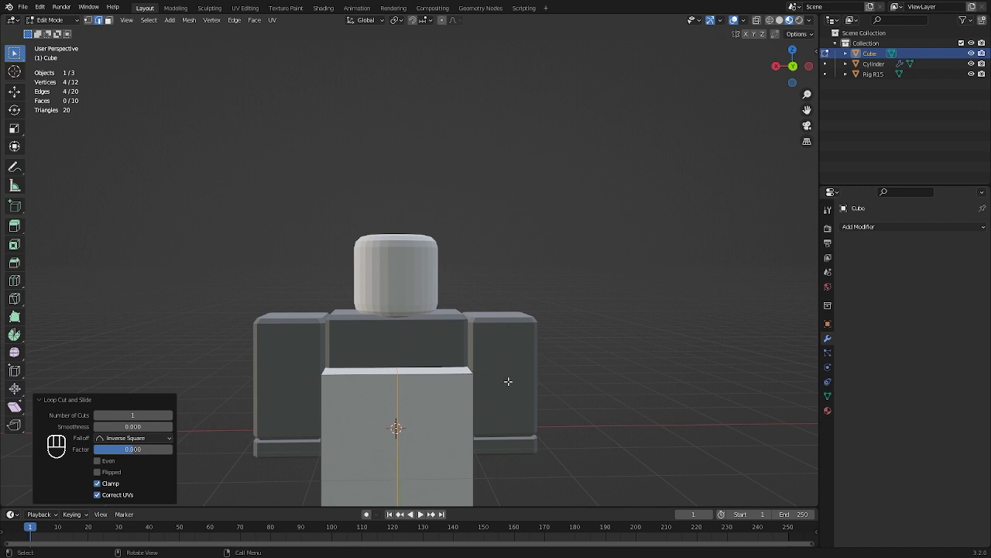
# - Add a centred vertical loop cut in each half of the cube, dividing its front into four strips
pyautogui.moveTo(508, 381); pyautogui.dragTo(516, 314, button='middle')
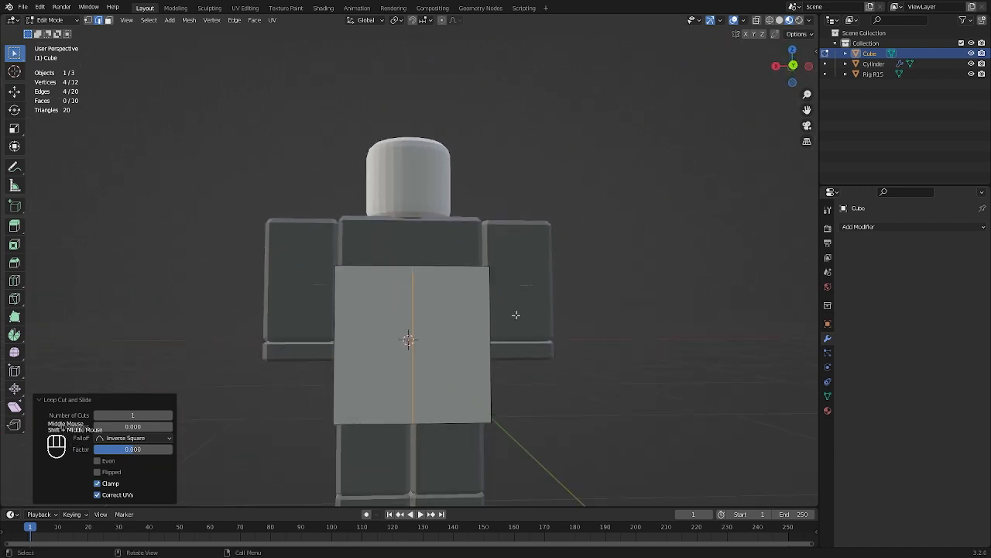
pyautogui.hotkey('ctrl', 'r')
pyautogui.click(452, 271)
pyautogui.hotkey('ctrl', 'r')
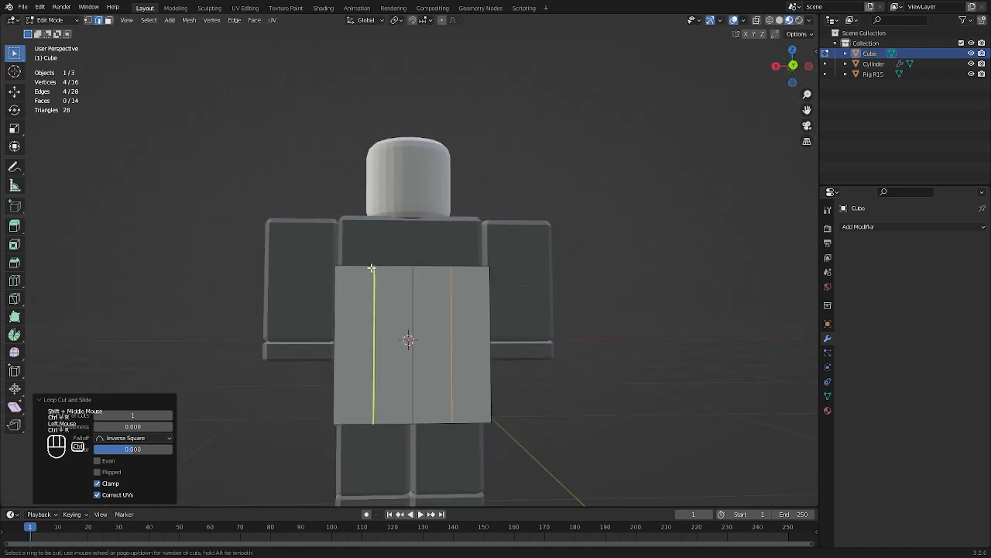
pyautogui.click(372, 268)
# - Raise the cube's two bottom edges at the outer loop cuts by about 0.10 m along Z
pyautogui.moveTo(431, 354); pyautogui.dragTo(434, 290, button='middle')
pyautogui.click(356, 320)
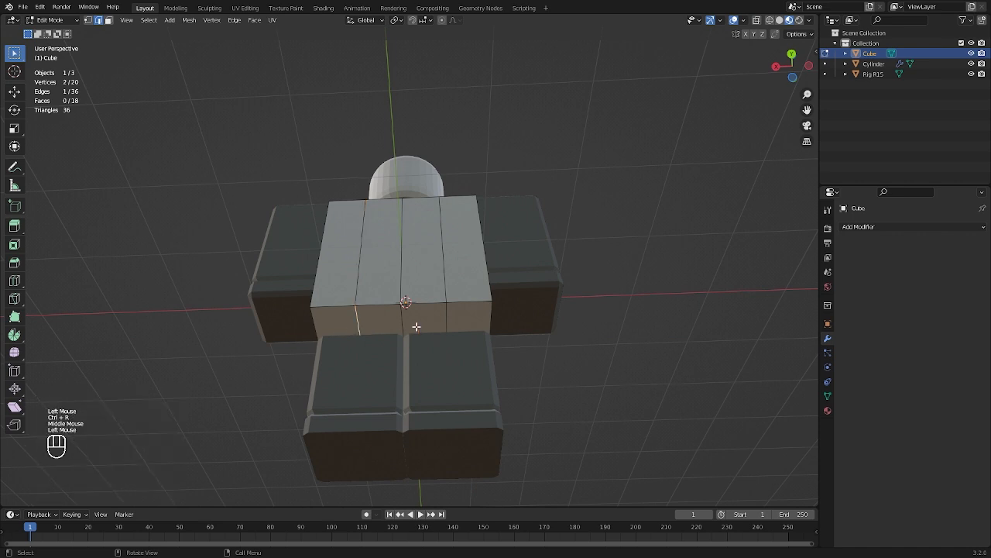
pyautogui.keyDown('shift'); pyautogui.click(447, 319); pyautogui.keyUp('shift')
pyautogui.moveTo(535, 286); pyautogui.dragTo(544, 348, button='middle')
pyautogui.press('g')
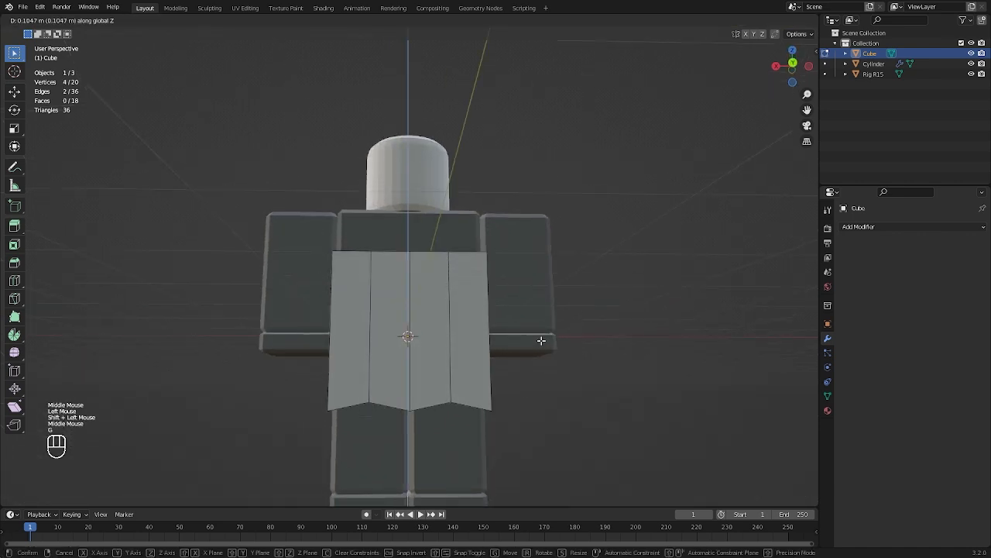
# - In Object Mode, flatten the cube to about 0.41 of its height along Z
pyautogui.press('Tab')
pyautogui.press('s')
pyautogui.press('z')
pyautogui.click(522, 332)
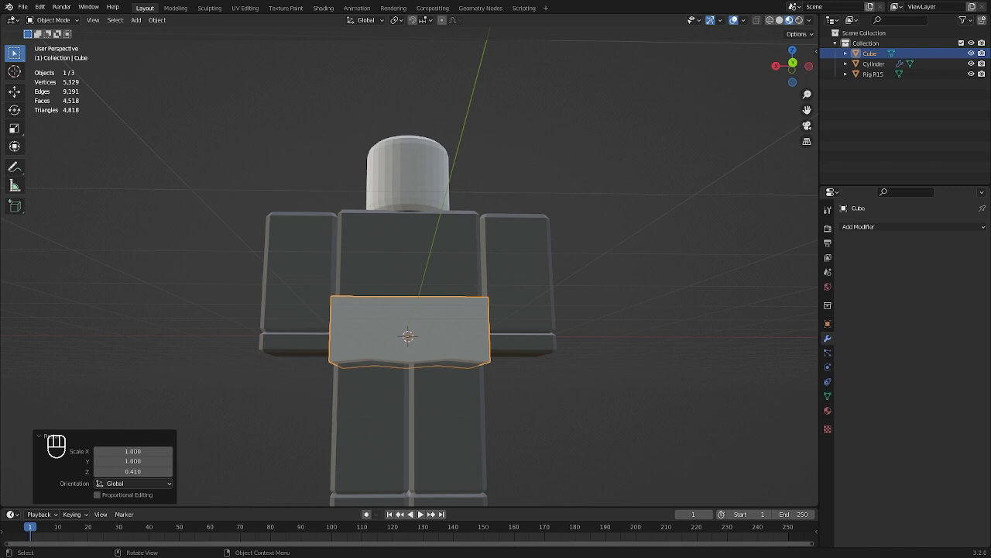
# - In Edit Mode, lower the cube's two outer top edges by about 0.065 m along Z and return to Object Mode
pyautogui.scroll(1, 341, 274)
pyautogui.moveTo(406, 267); pyautogui.dragTo(440, 293, button='middle')
pyautogui.press('Tab')
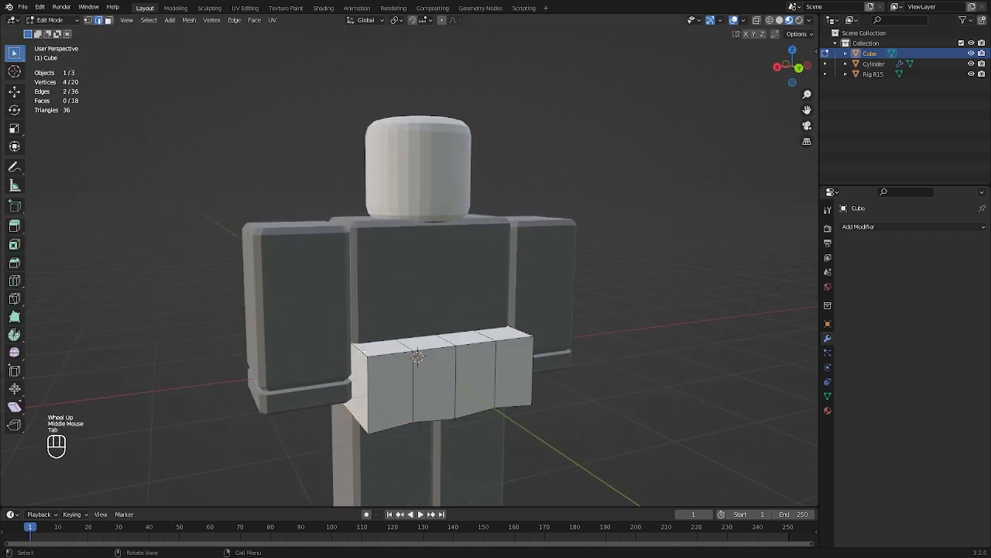
pyautogui.click(359, 350)
pyautogui.keyDown('shift'); pyautogui.click(521, 332); pyautogui.keyUp('shift')
pyautogui.press('g')
pyautogui.press('z')
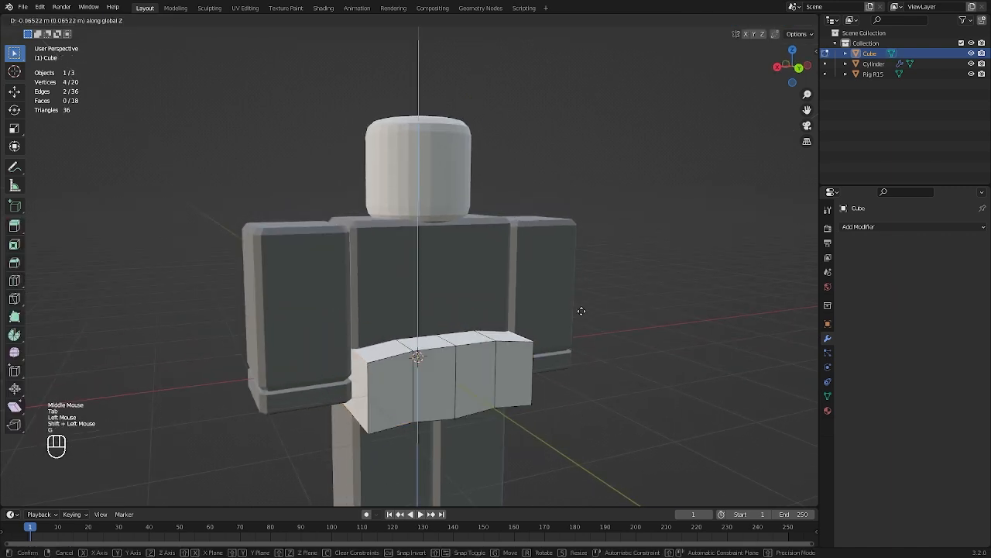
pyautogui.click(580, 313)
pyautogui.press('Tab')
# - In Edit Mode, lower the cube's two bottom edges at the outer loop cuts by about 0.063 m along Z
pyautogui.moveTo(578, 314); pyautogui.dragTo(562, 311, button='middle')
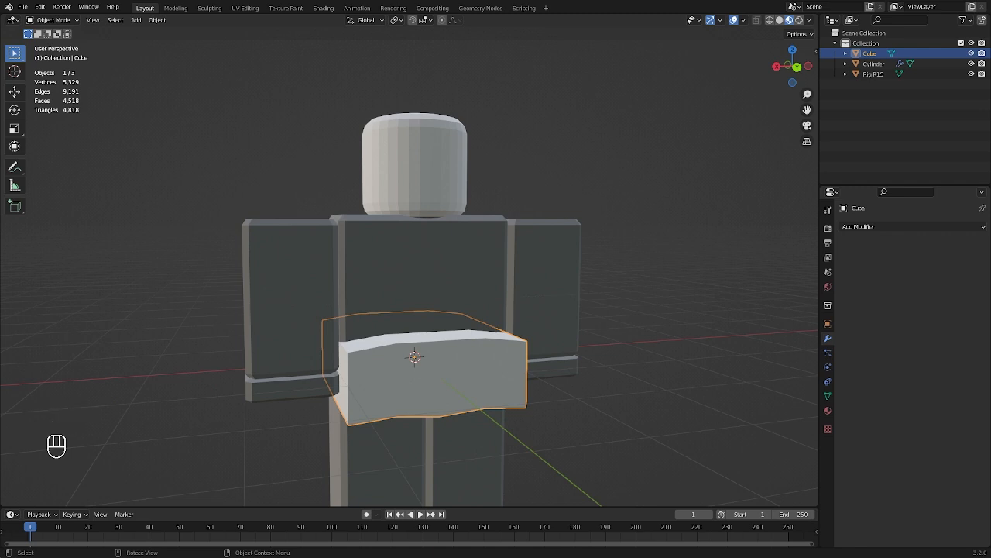
pyautogui.moveTo(417, 391); pyautogui.dragTo(399, 386, button='middle')
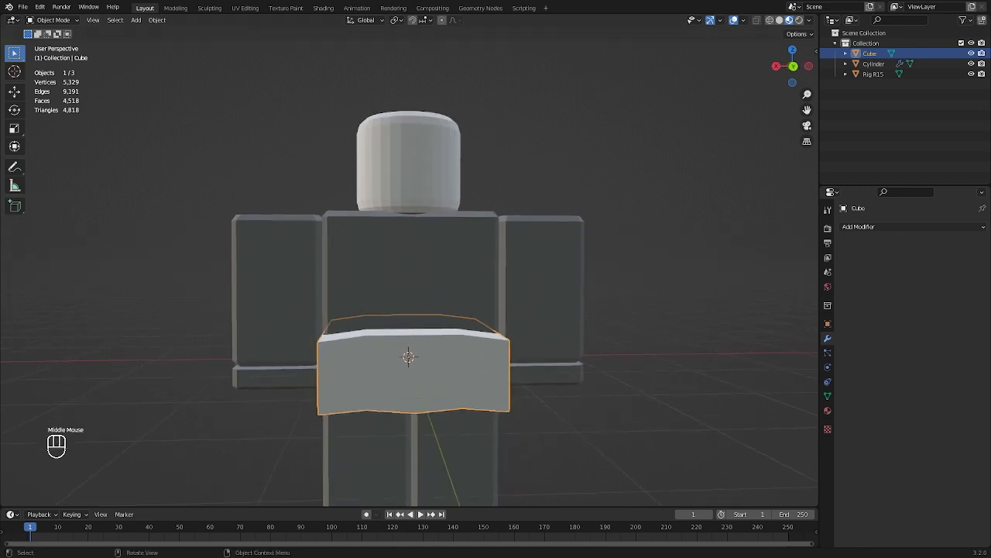
pyautogui.moveTo(553, 337); pyautogui.dragTo(465, 349, button='middle')
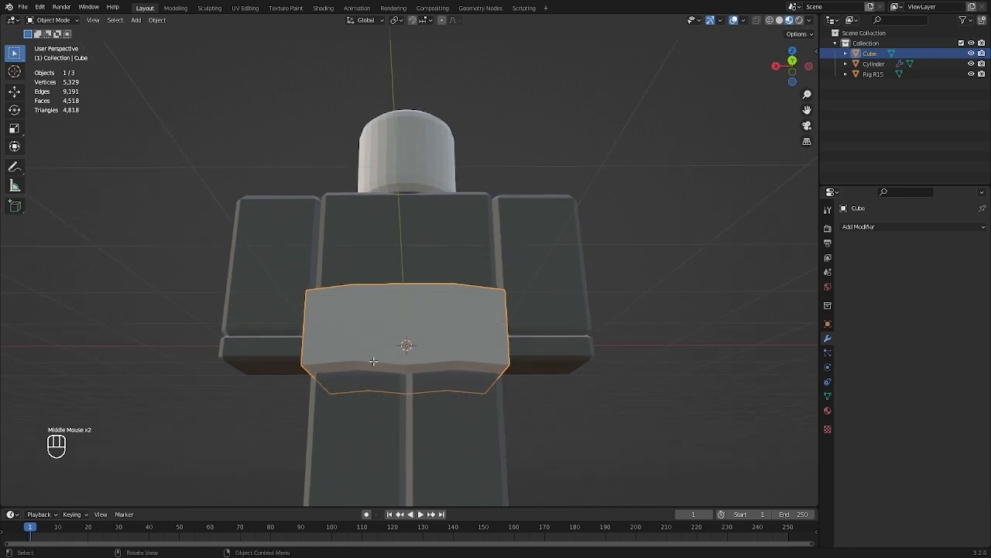
pyautogui.press('Tab')
pyautogui.click(357, 366)
pyautogui.keyDown('shift'); pyautogui.click(460, 365); pyautogui.keyUp('shift')
pyautogui.press('g')
pyautogui.press('z')
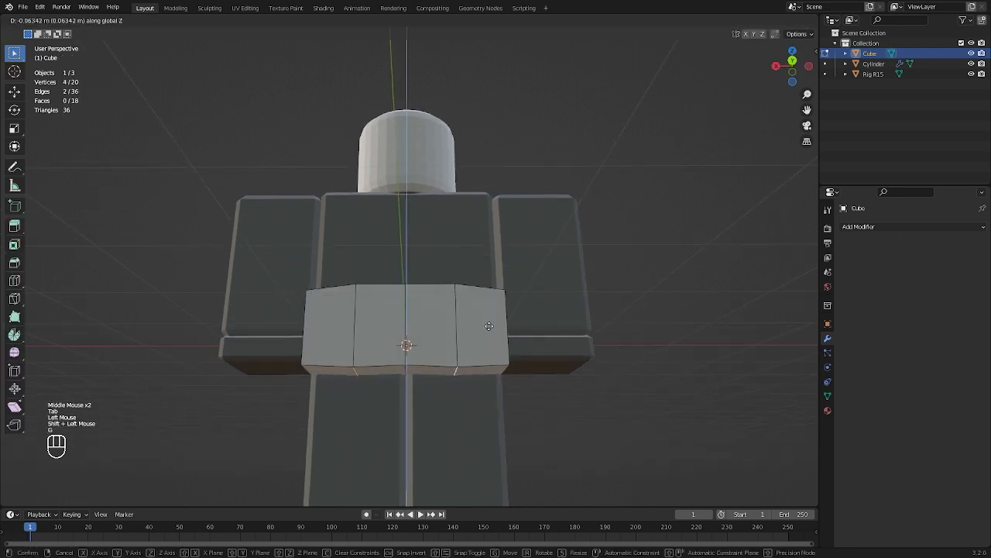
pyautogui.click(489, 327)
# - Raise the cube's centre bottom edge by about 0.087 m along Z to form a notch
pyautogui.click(407, 371)
pyautogui.press('g')
pyautogui.press('z')
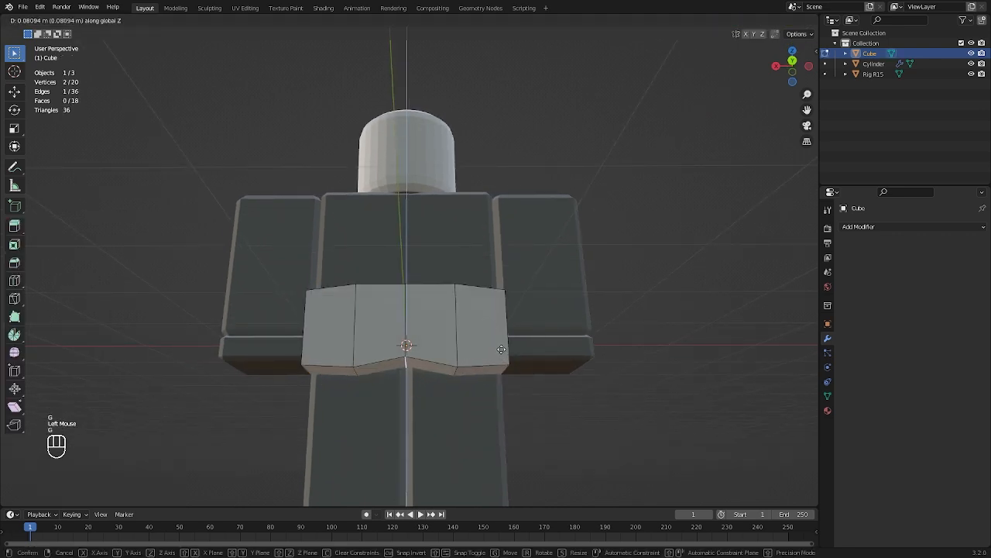
pyautogui.click(501, 349)
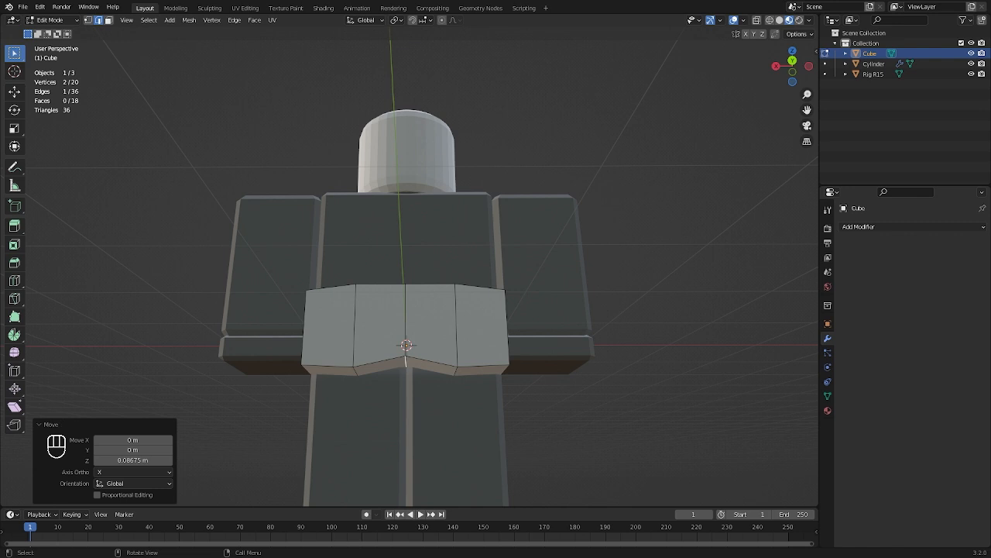
# - Raise the two bottom edges flanking the notch slightly along Z, level with the outer corners
pyautogui.keyDown('shift'); pyautogui.click(353, 371); pyautogui.keyUp('shift')
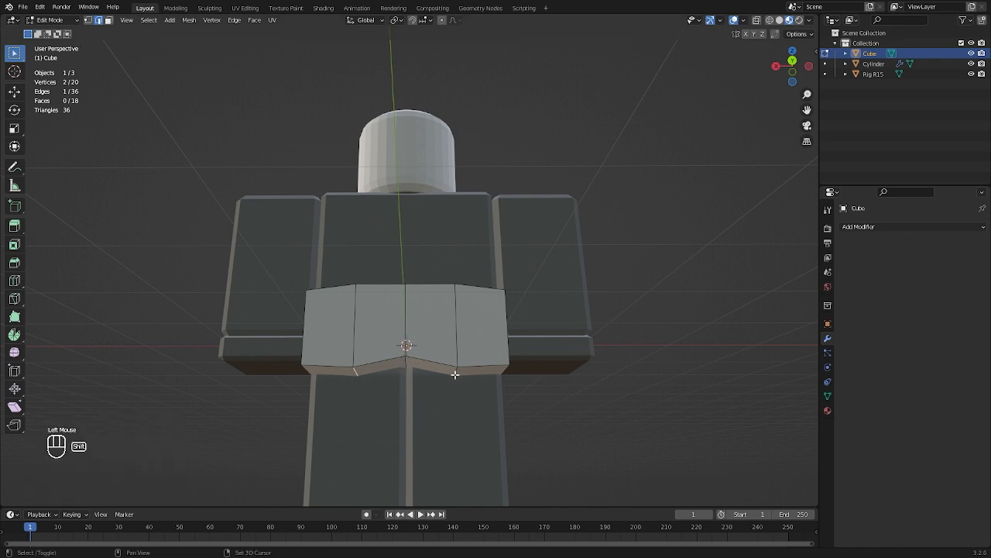
pyautogui.keyDown('shift'); pyautogui.click(456, 374); pyautogui.keyUp('shift')
pyautogui.press('g')
pyautogui.press('z')
pyautogui.click(513, 352)
# - Raise the notch's centre bottom edge another 0.029 m along Z and return to Object Mode
pyautogui.click(410, 362)
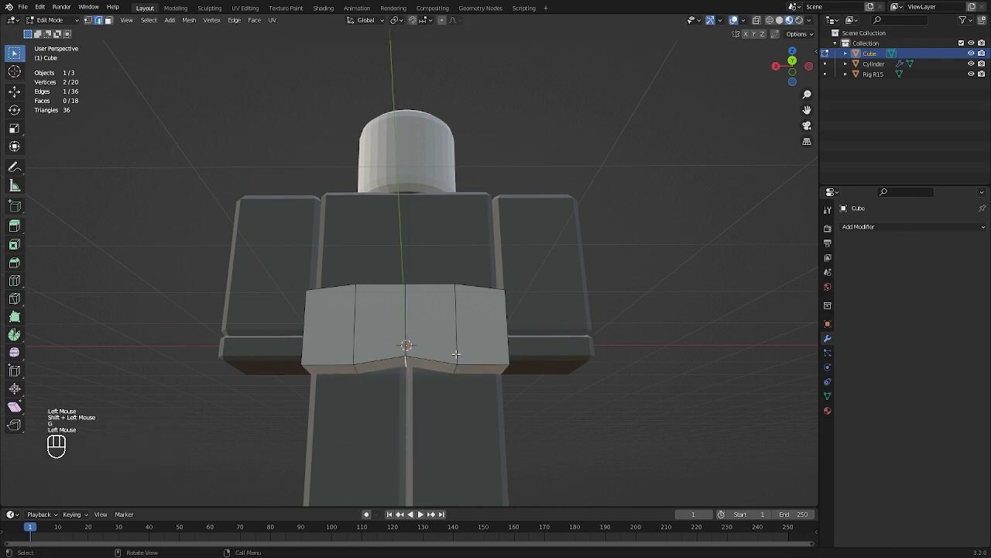
pyautogui.press('g')
pyautogui.press('z')
pyautogui.click(534, 343)
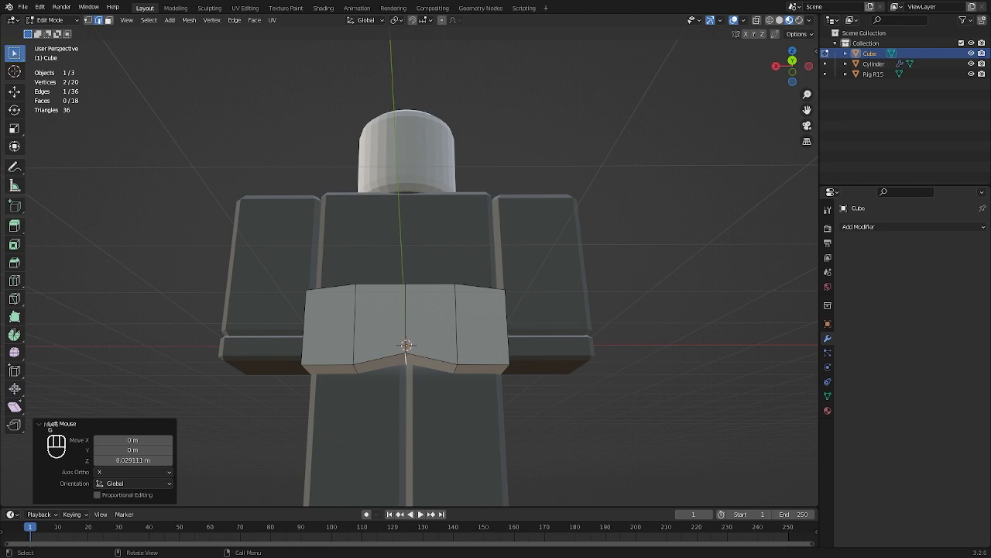
pyautogui.moveTo(312, 275); pyautogui.dragTo(400, 326, button='middle')
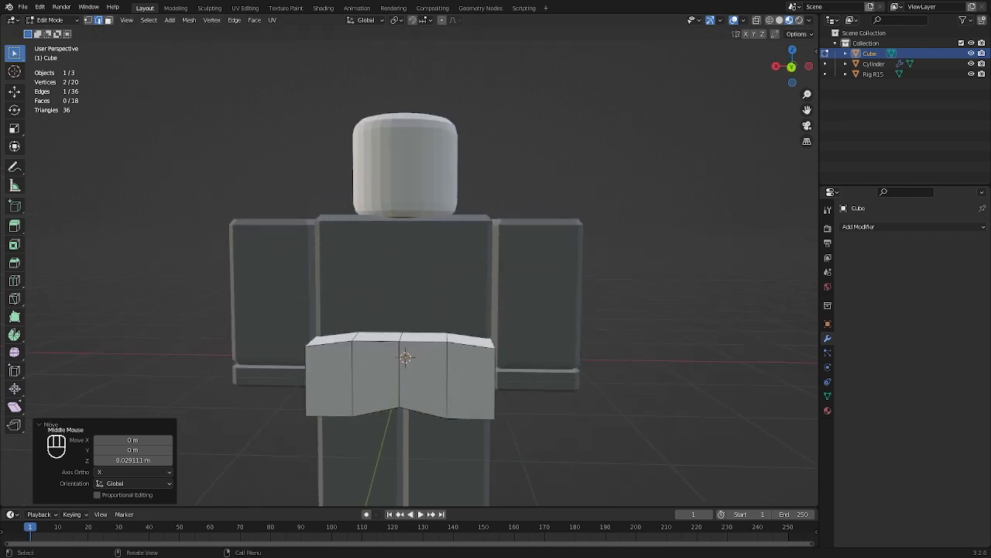
pyautogui.moveTo(280, 324); pyautogui.dragTo(284, 326, button='middle')
pyautogui.press('Tab')
# - Thin the shaped cube along Y to a scale factor of about 0.192
pyautogui.scroll(1, 418, 333)
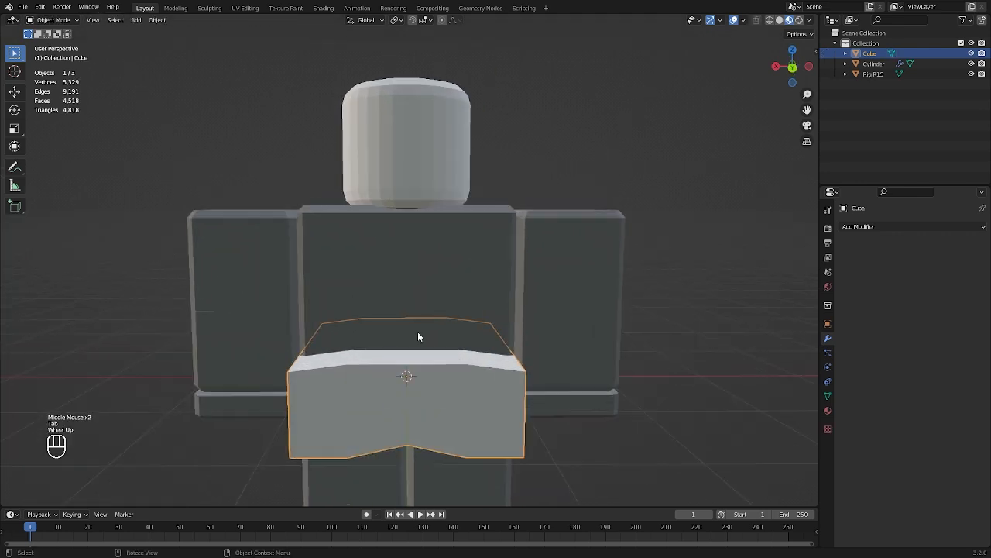
pyautogui.moveTo(418, 333); pyautogui.dragTo(620, 333, button='middle')
pyautogui.press('s')
pyautogui.press('y')
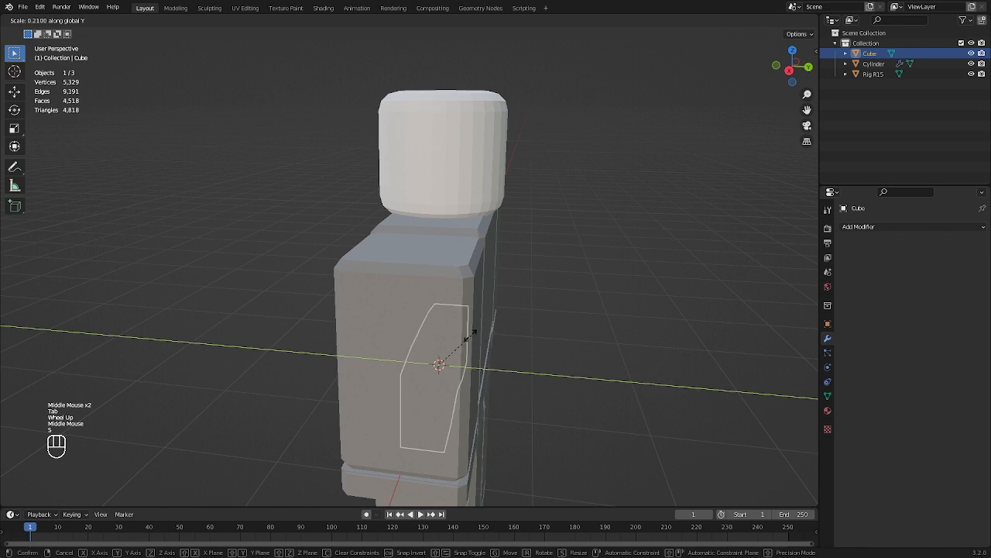
pyautogui.click(469, 335)
# - In back orthographic view, raise the shaped cube along Z to head height and scale it uniformly by about 0.42
pyautogui.moveTo(794, 78); pyautogui.dragTo(809, 72)
pyautogui.click(808, 69)
pyautogui.press('g')
pyautogui.press('z')
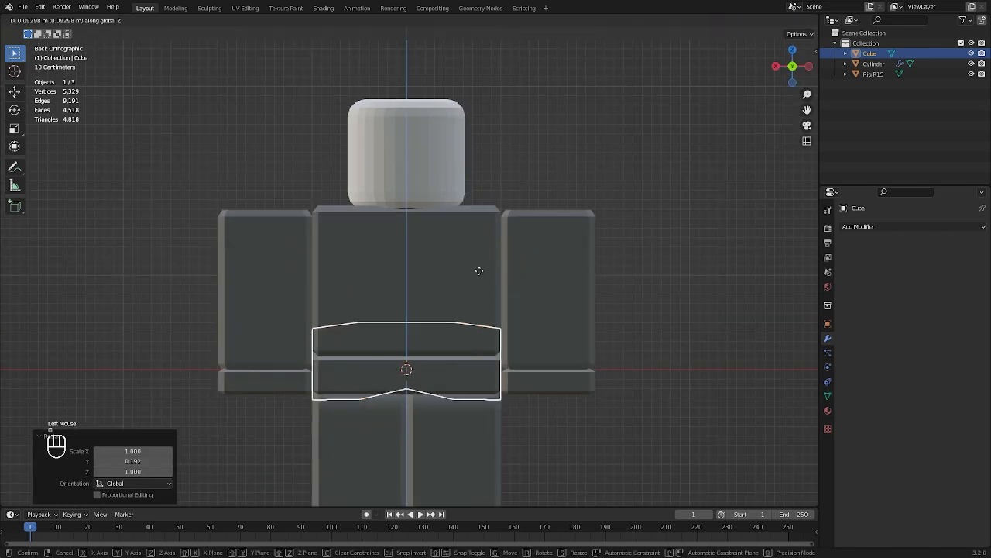
pyautogui.click(485, 82)
pyautogui.press('s')
pyautogui.click(491, 126)
# - Stretch the shaped cube along Y by a factor of about 10.8
pyautogui.moveTo(491, 126); pyautogui.dragTo(487, 245, button='middle')
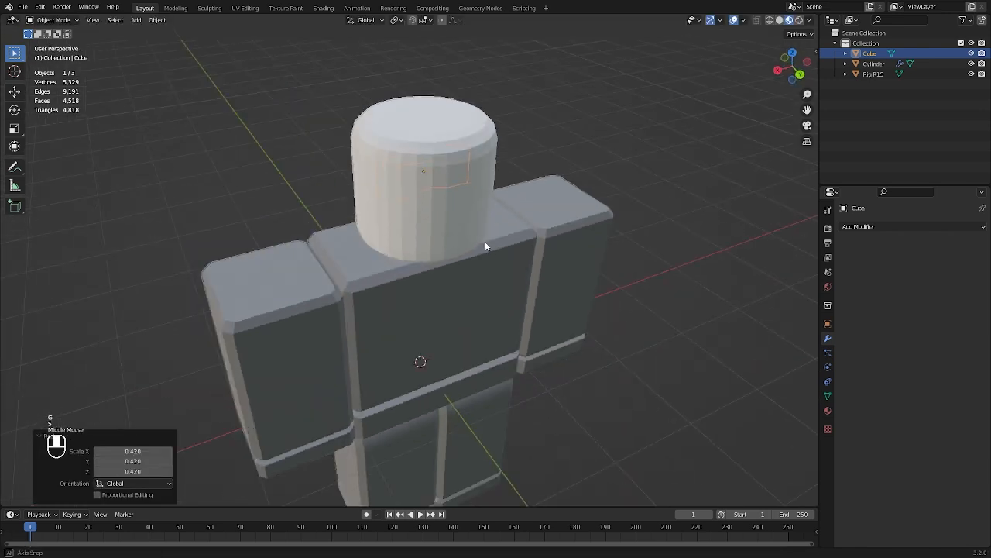
pyautogui.scroll(-1, 543, 240)
pyautogui.press('s')
pyautogui.press('y')
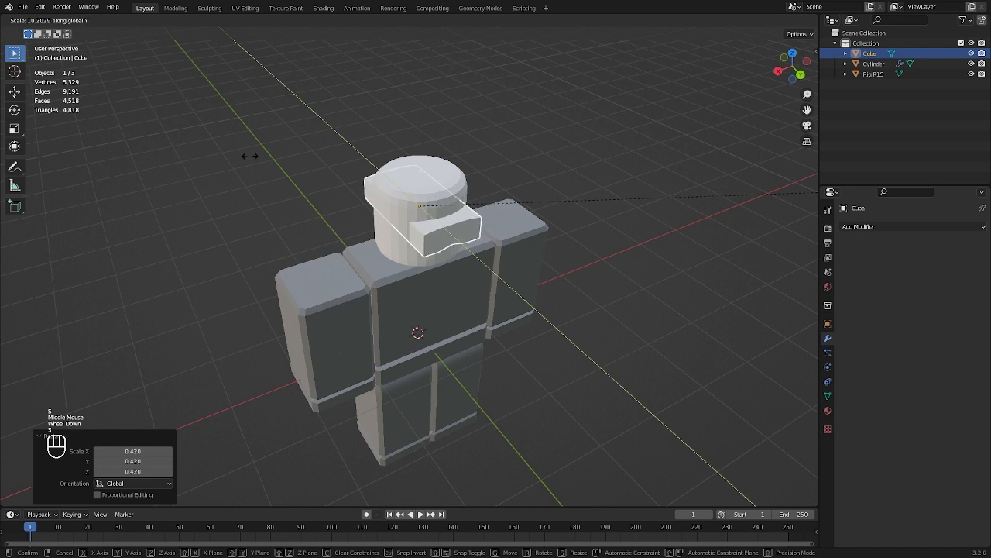
pyautogui.click(574, 178)
# - Move the stretched cube about 1.14 m along Y so it enters only the face side of the cylinder
pyautogui.moveTo(423, 189)
pyautogui.mouseDown(button='middle')
pyautogui.moveTo(527, 180)
pyautogui.moveTo(438, 195)
pyautogui.mouseUp(button='middle')
pyautogui.press('g')
pyautogui.press('y')
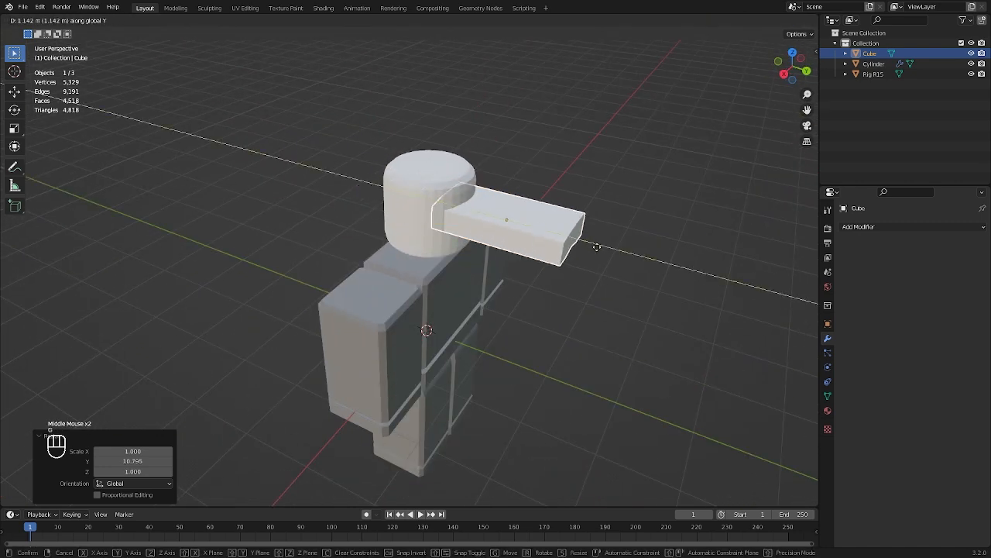
pyautogui.click(597, 248)
# - Select the cube's four front faces, pull them back toward the head, and return to Object Mode
pyautogui.moveTo(597, 248); pyautogui.dragTo(537, 192, button='middle')
pyautogui.scroll(2, 502, 209)
pyautogui.press('Tab')
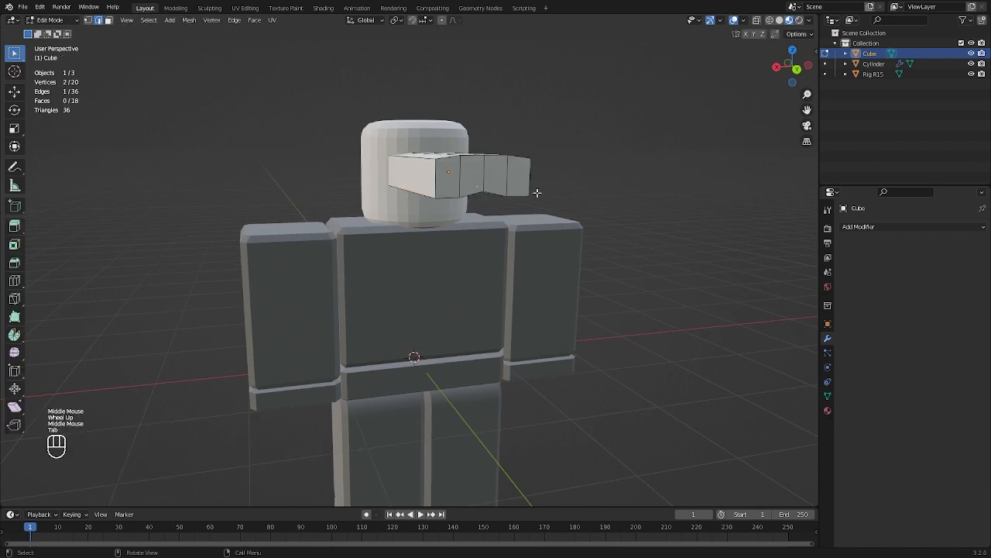
pyautogui.click(108, 21)
pyautogui.click(463, 183)
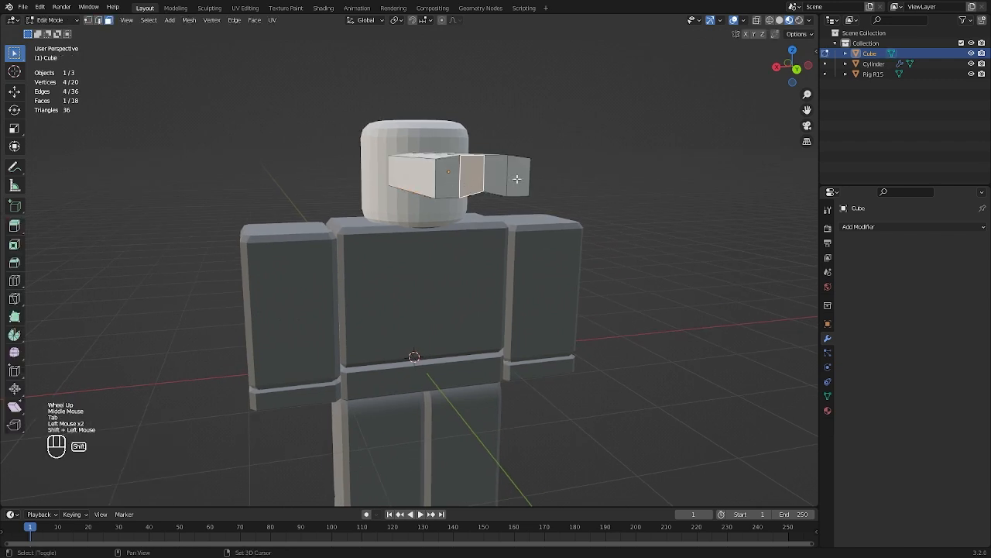
pyautogui.keyDown('shift'); pyautogui.click(478, 176); pyautogui.keyUp('shift')
pyautogui.keyDown('shift'); pyautogui.click(489, 175); pyautogui.keyUp('shift')
pyautogui.keyDown('shift'); pyautogui.click(476, 174); pyautogui.keyUp('shift')
pyautogui.keyDown('shift'); pyautogui.click(444, 177); pyautogui.keyUp('shift')
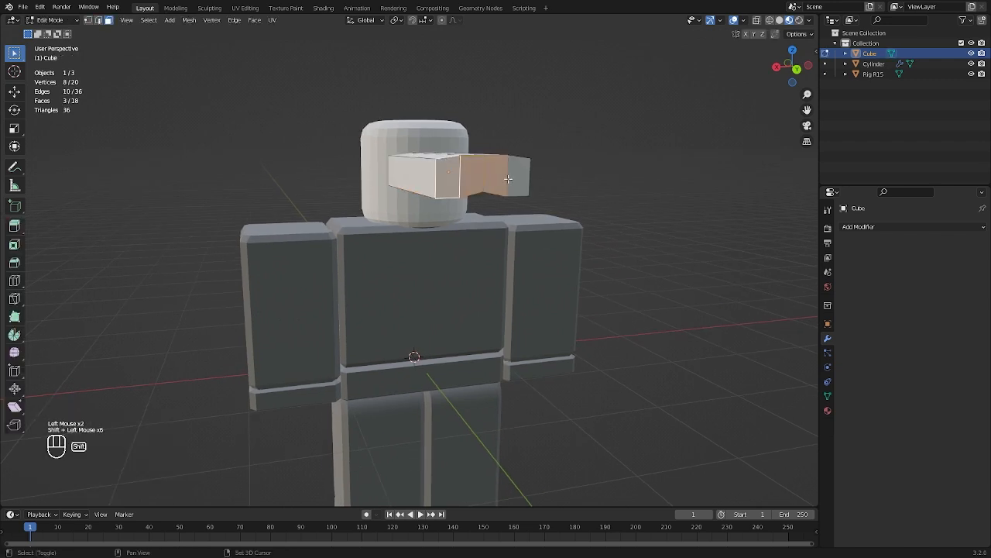
pyautogui.keyDown('shift'); pyautogui.click(516, 178); pyautogui.keyUp('shift')
pyautogui.moveTo(560, 197); pyautogui.dragTo(431, 186, button='middle')
pyautogui.press('g')
pyautogui.press('Tab')
# - Assign the shaped cube as the object of the cylinder's Boolean Difference modifier
pyautogui.click(431, 186)
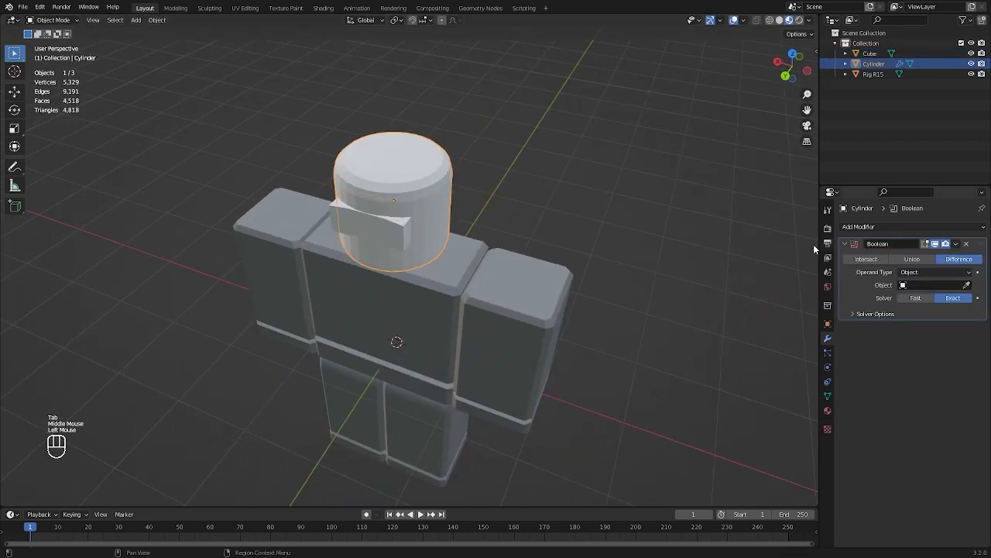
pyautogui.click(966, 286)
pyautogui.click(401, 225)
# - Hide the shaped cube to inspect the eye opening from the front, and undo the hiding
pyautogui.click(403, 227)
pyautogui.press('h')
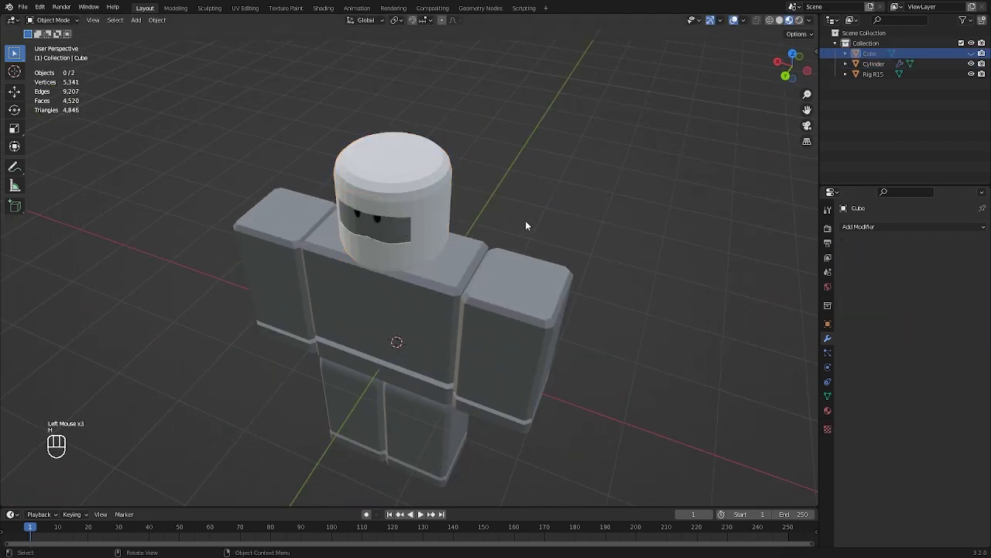
pyautogui.moveTo(525, 220); pyautogui.dragTo(576, 190, button='middle')
pyautogui.press('Tab')
pyautogui.click(443, 172)
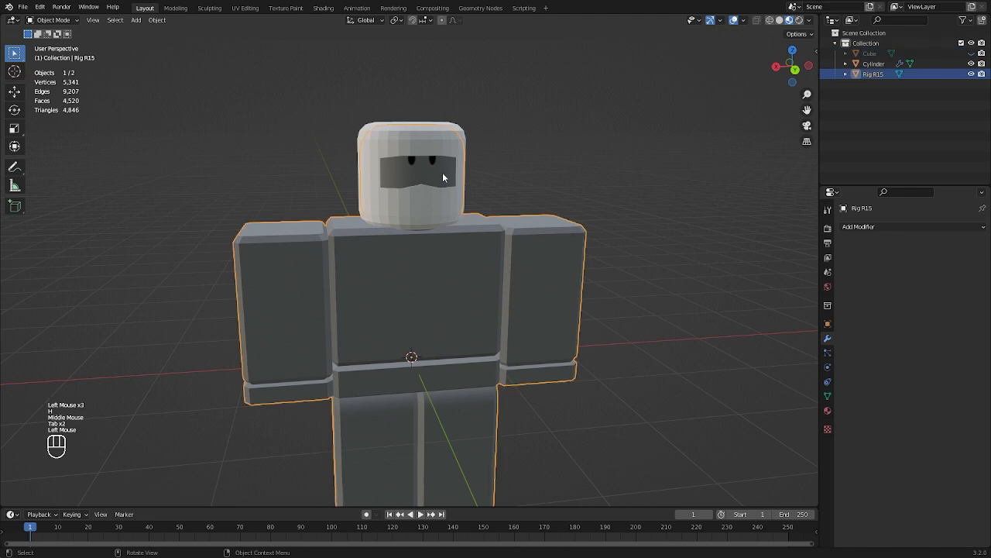
pyautogui.hotkey('ctrl', 'z')
pyautogui.hotkey('ctrl', 'z')
pyautogui.keyDown('shift'); pyautogui.moveTo(564, 147); pyautogui.dragTo(443, 250, button='middle'); pyautogui.keyUp('shift')
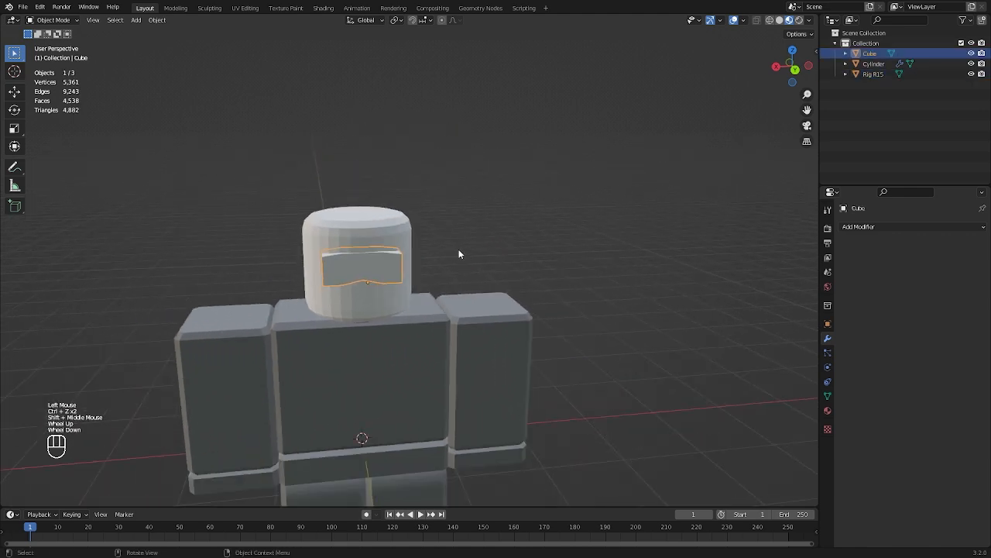
# - Raise the shaped cube slightly along Z and adjust its uniform scale
pyautogui.doubleClick(402, 262)
pyautogui.scroll(1, 395, 264)
pyautogui.click(379, 265)
pyautogui.press('g')
pyautogui.press('z')
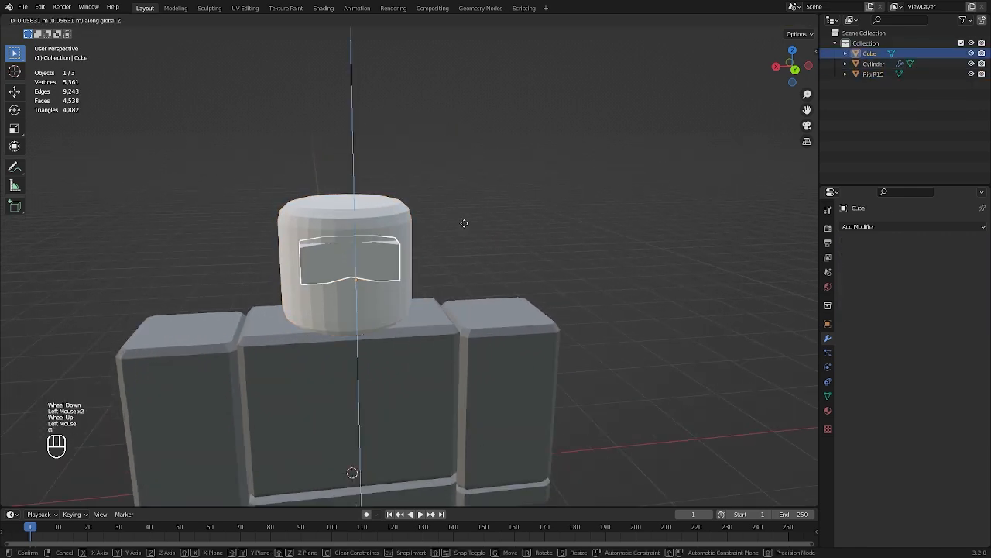
pyautogui.click(522, 229)
pyautogui.press('s')
pyautogui.click(503, 228)
# - Check the repositioned eye opening with the shaped cube hidden, and undo the hiding
pyautogui.moveTo(505, 230)
pyautogui.mouseDown(button='middle')
pyautogui.moveTo(525, 247)
pyautogui.moveTo(568, 259)
pyautogui.moveTo(539, 208)
pyautogui.moveTo(504, 225)
pyautogui.mouseUp(button='middle')
pyautogui.press('Tab')
pyautogui.press('Tab')
pyautogui.press('h')
pyautogui.press('Tab')
pyautogui.hotkey('ctrl', 'z')
# - Adjust a top edge of the shaped cube in edge selection mode and check the cut with the cube temporarily hidden
pyautogui.scroll(1, 477, 207)
pyautogui.press('Tab')
pyautogui.scroll(2, 434, 208)
pyautogui.scroll(1, 341, 191)
pyautogui.moveTo(333, 189); pyautogui.dragTo(334, 185, button='middle')
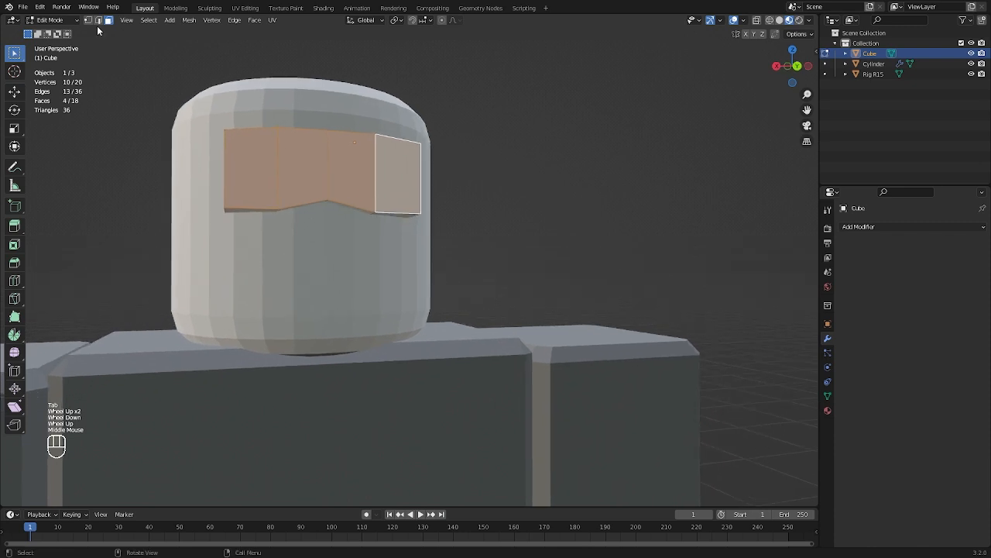
pyautogui.click(98, 21)
pyautogui.moveTo(394, 161); pyautogui.dragTo(362, 138, button='middle')
pyautogui.click(370, 132)
pyautogui.moveTo(461, 146); pyautogui.dragTo(309, 169, button='middle')
pyautogui.press('g')
pyautogui.press('Tab')
pyautogui.press('h')
pyautogui.press('Tab')
pyautogui.hotkey('ctrl', 'z')
# - Lower the cube's two outer top edges about 0.0185 m along Z and raise its centre top edge about 0.0084 m
pyautogui.scroll(1, 364, 186)
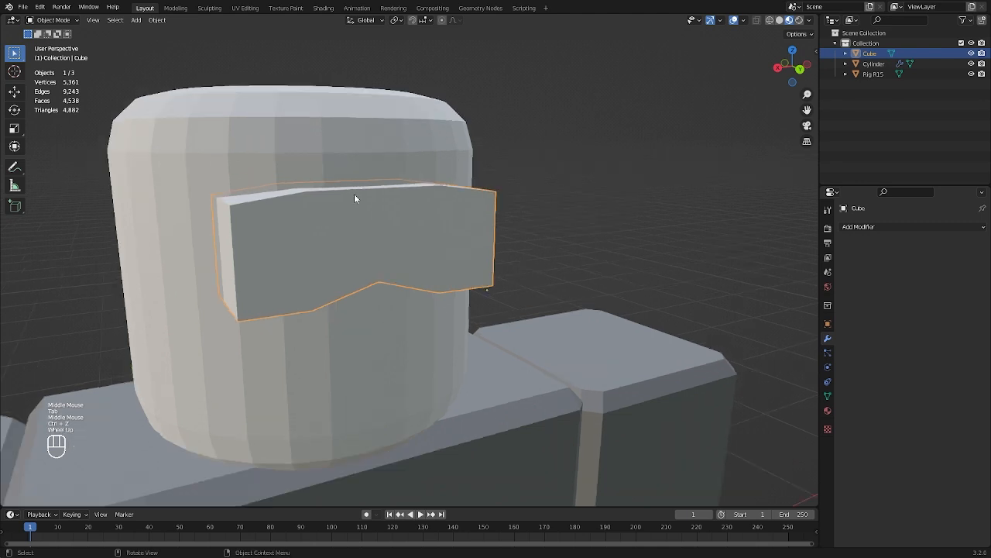
pyautogui.moveTo(354, 199); pyautogui.dragTo(242, 211, button='middle')
pyautogui.press('Tab')
pyautogui.moveTo(433, 234); pyautogui.dragTo(323, 246, button='middle')
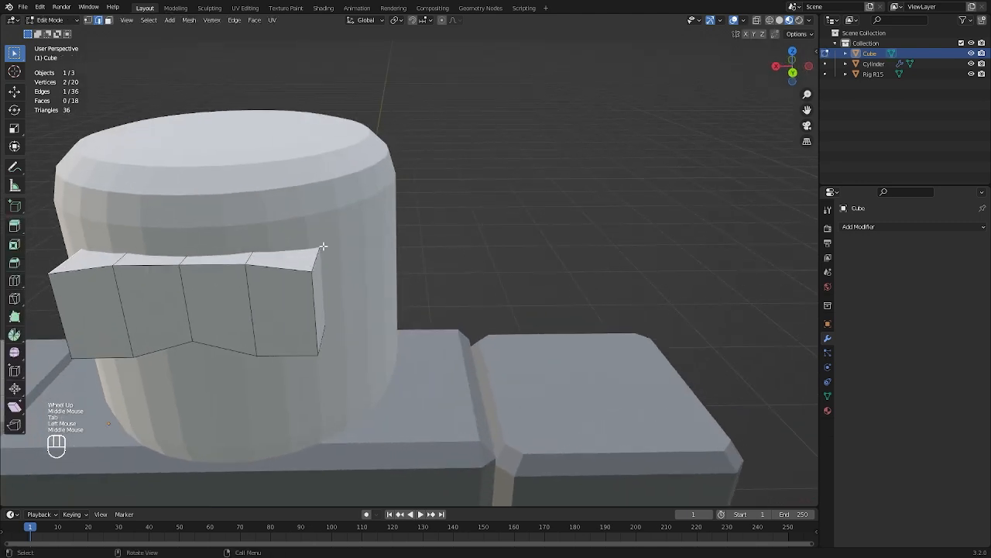
pyautogui.press('g')
pyautogui.press('z')
pyautogui.click(405, 213)
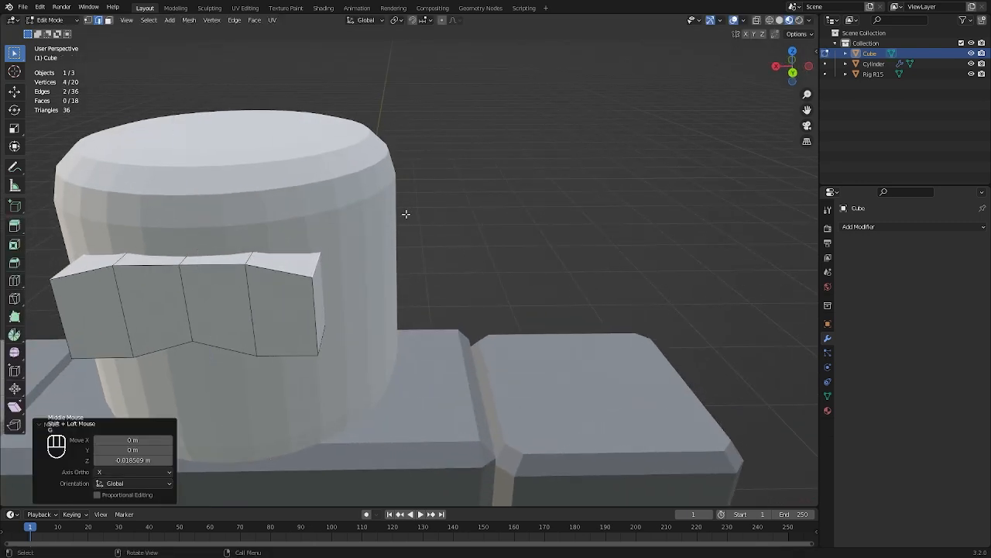
pyautogui.press('g')
pyautogui.click(299, 216)
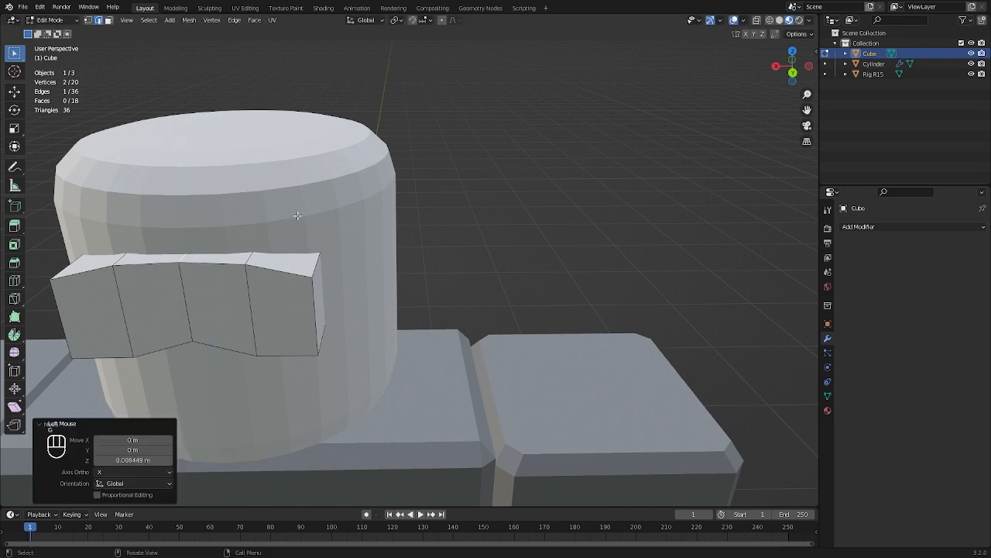
pyautogui.press('Tab')
# - Hide the cube to inspect the arched eye opening, and undo the hiding
pyautogui.scroll(-3, 422, 231)
pyautogui.press('h')
pyautogui.moveTo(423, 231); pyautogui.dragTo(430, 208, button='middle')
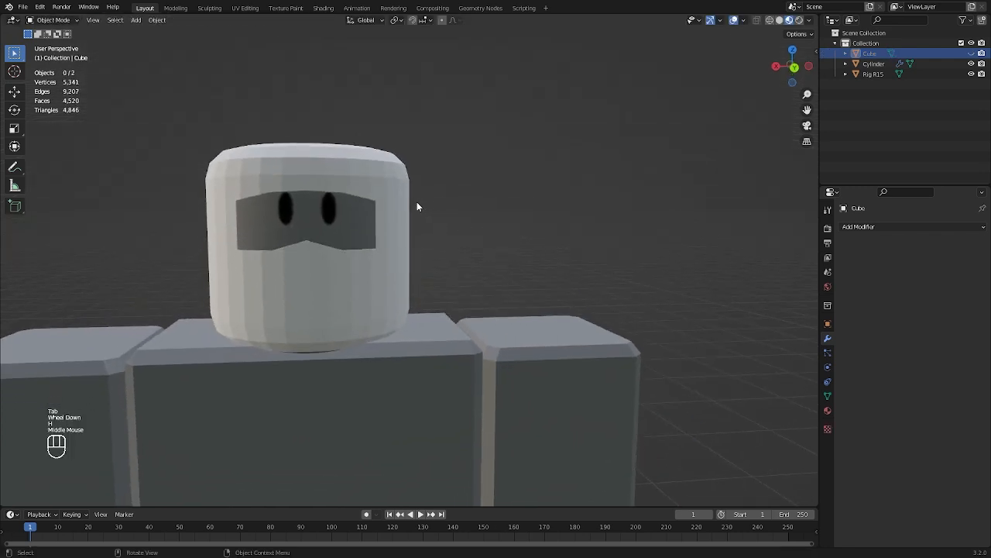
pyautogui.press('Tab')
pyautogui.hotkey('ctrl', 'z')
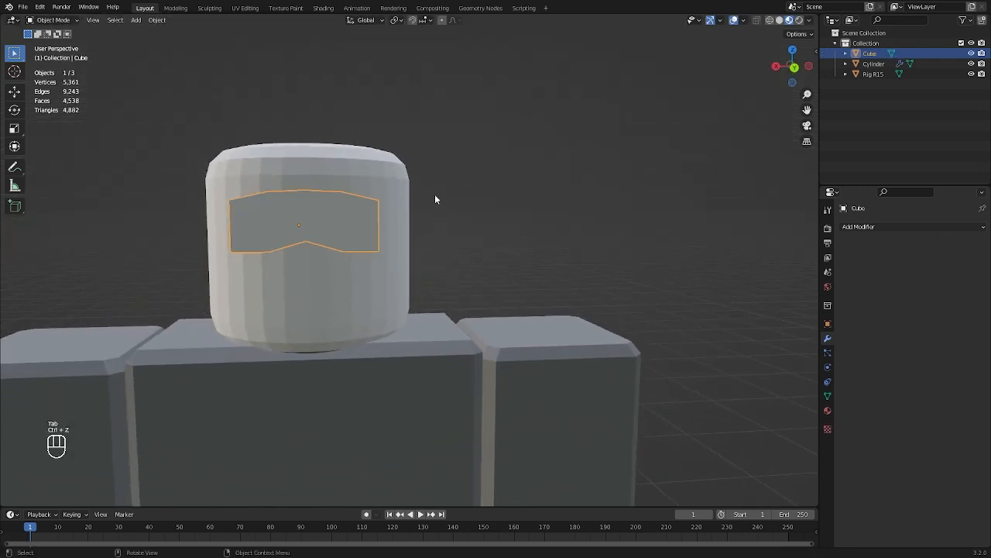
# - Nudge the shaped cube slightly up along Z and check the cut with the cube temporarily hidden
pyautogui.press('g')
pyautogui.middleClick(435, 195)
pyautogui.click(434, 192)
pyautogui.press('Tab')
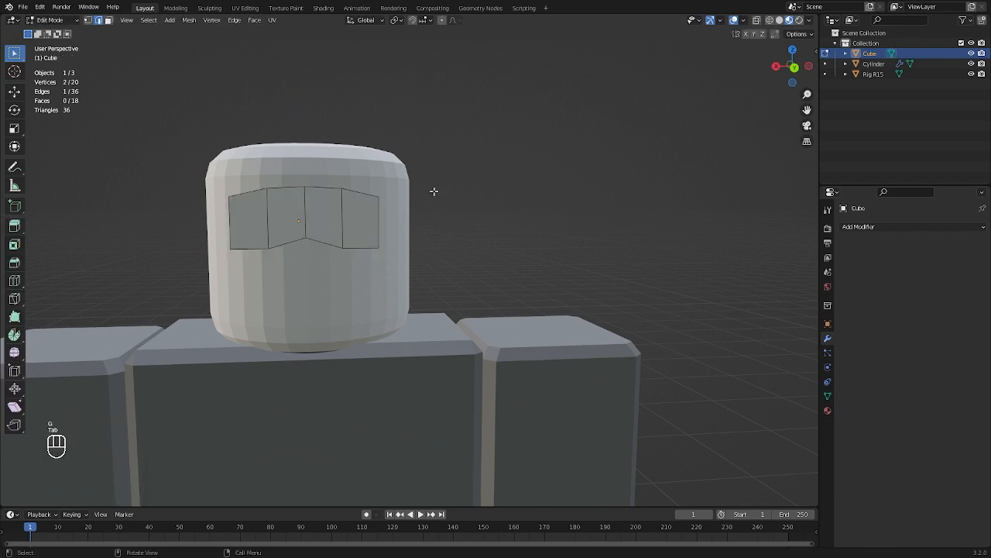
pyautogui.press('Tab')
pyautogui.press('h')
pyautogui.press('g')
pyautogui.moveTo(434, 194); pyautogui.dragTo(395, 216, button='middle')
pyautogui.hotkey('ctrl', 'z')
# - Apply the cylinder's Boolean modifier and delete the shaped cutter cube
pyautogui.scroll(2, 464, 197)
pyautogui.click(395, 216)
pyautogui.click(256, 251)
pyautogui.click(256, 250)
pyautogui.click(297, 225)
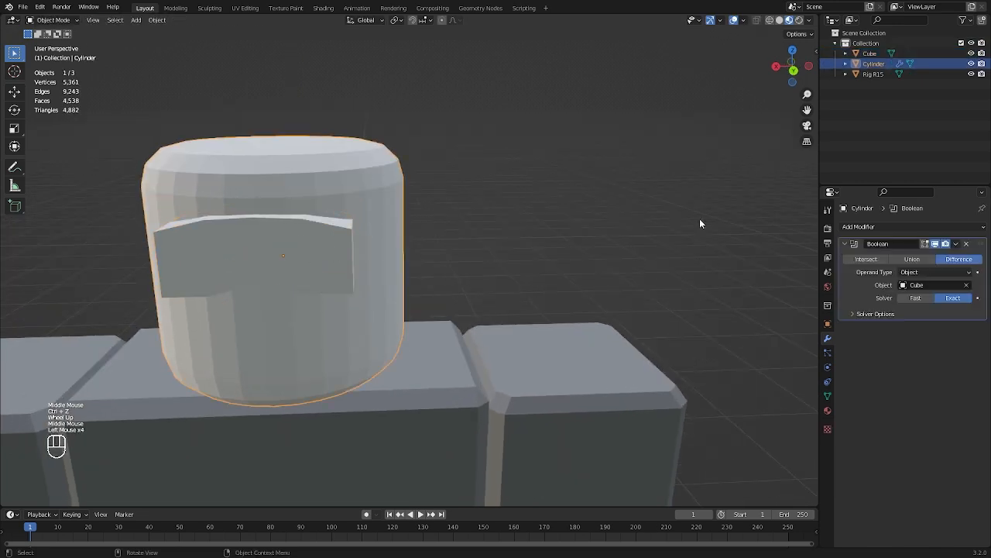
pyautogui.hotkey('ctrl', 'a')
pyautogui.click(301, 266)
pyautogui.press('x')
pyautogui.click(278, 260)
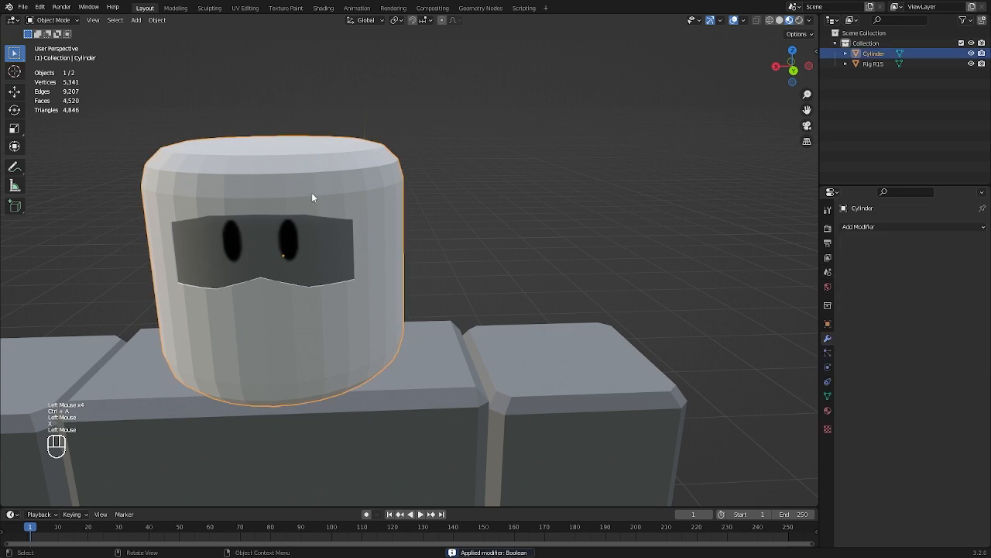
# - Shade the cut cylinder smooth
pyautogui.rightClick(312, 189)
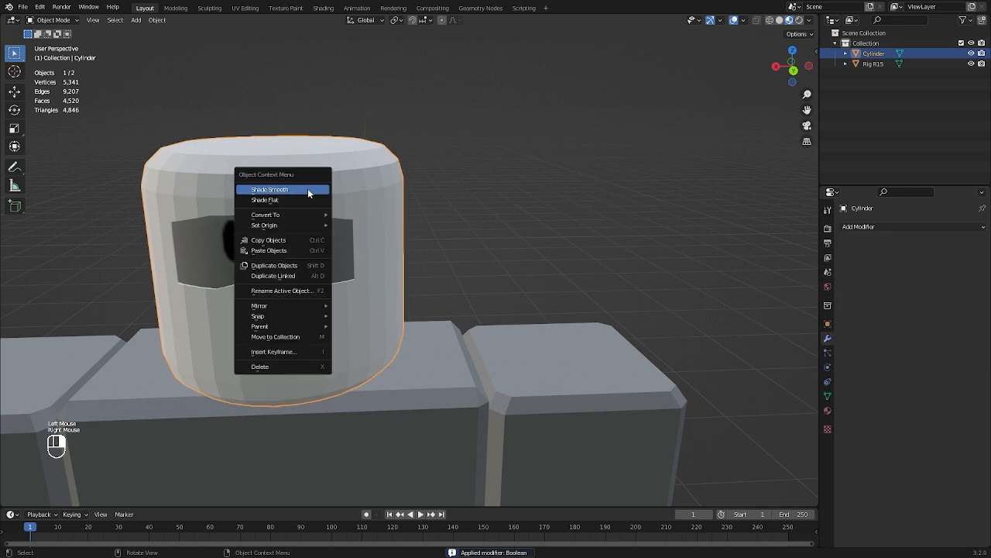
pyautogui.click(308, 188)
pyautogui.moveTo(342, 216); pyautogui.dragTo(423, 237, button='middle')
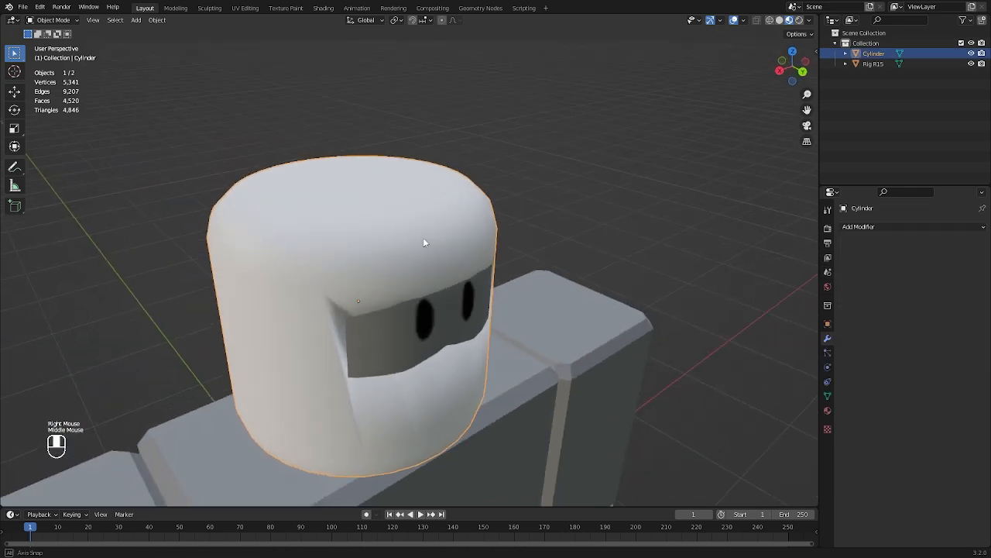
# - Enable Auto Smooth on the cylinder's normals with an angle of 45° and deselect the object
pyautogui.click(828, 396)
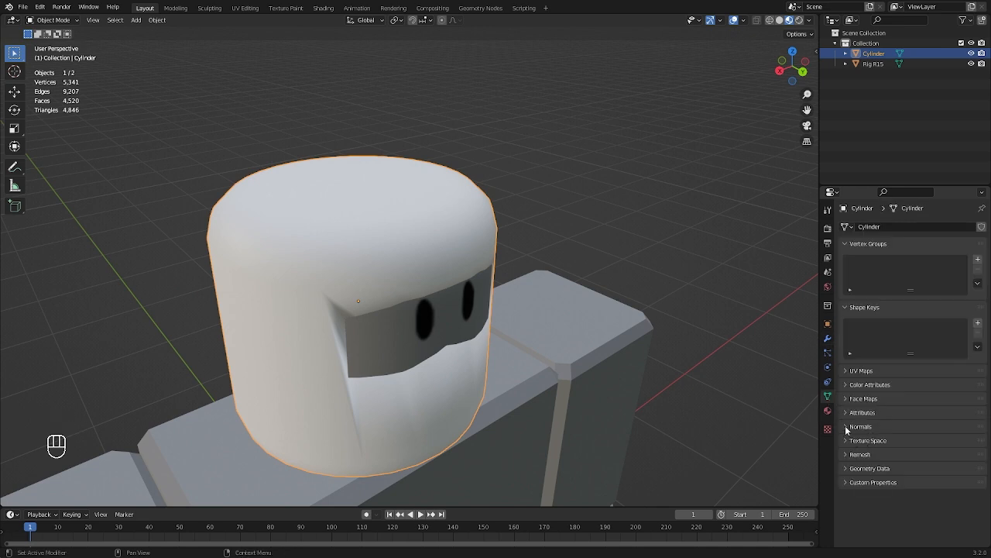
pyautogui.click(848, 426)
pyautogui.click(900, 442)
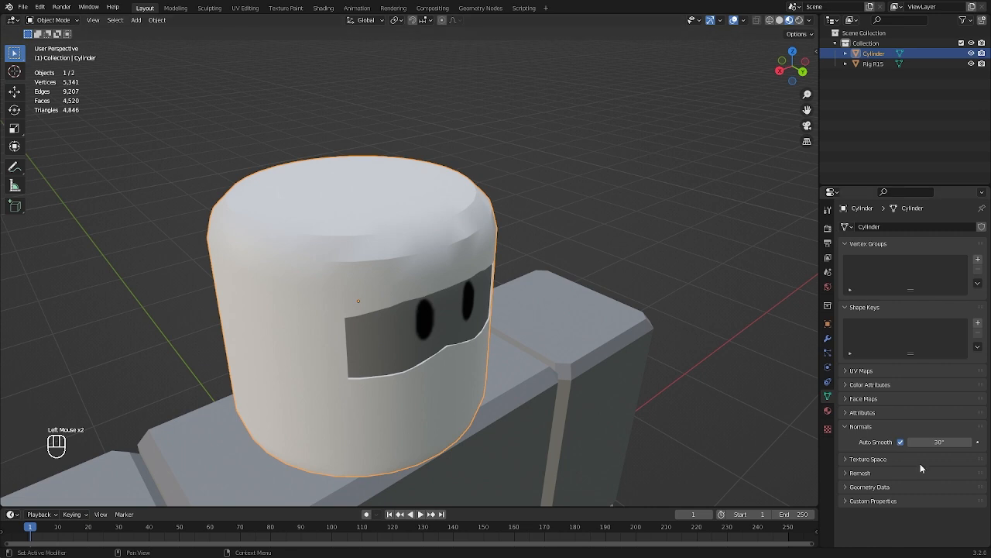
pyautogui.click(933, 442)
pyautogui.write('45')
pyautogui.press('Return')
pyautogui.moveTo(661, 271); pyautogui.dragTo(594, 224, button='middle')
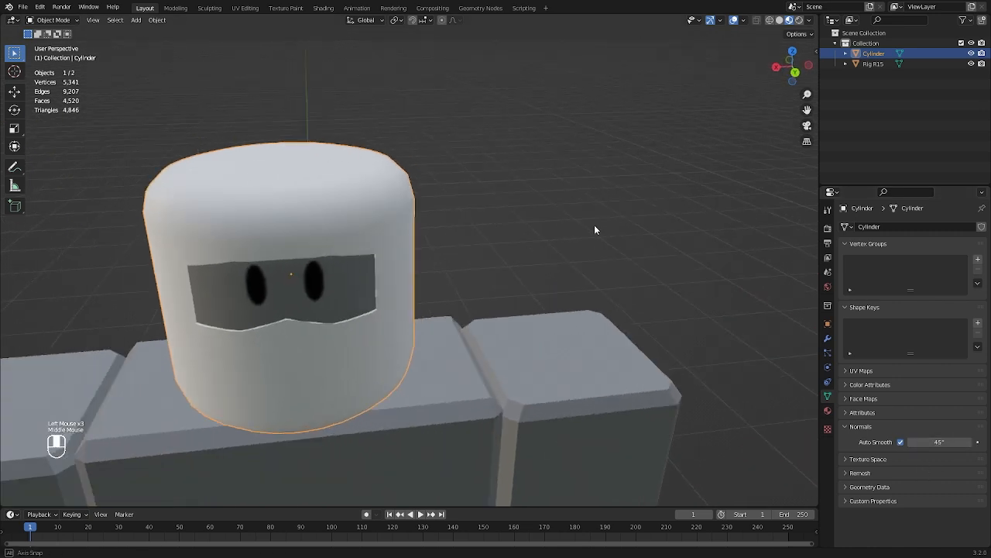
pyautogui.scroll(-2, 587, 220)
pyautogui.click(518, 210)
# - Select the cylinder's whole mesh and UV-map it with Project from View in back orthographic view, then return to Object Mode
pyautogui.moveTo(517, 210); pyautogui.dragTo(325, 299, button='middle')
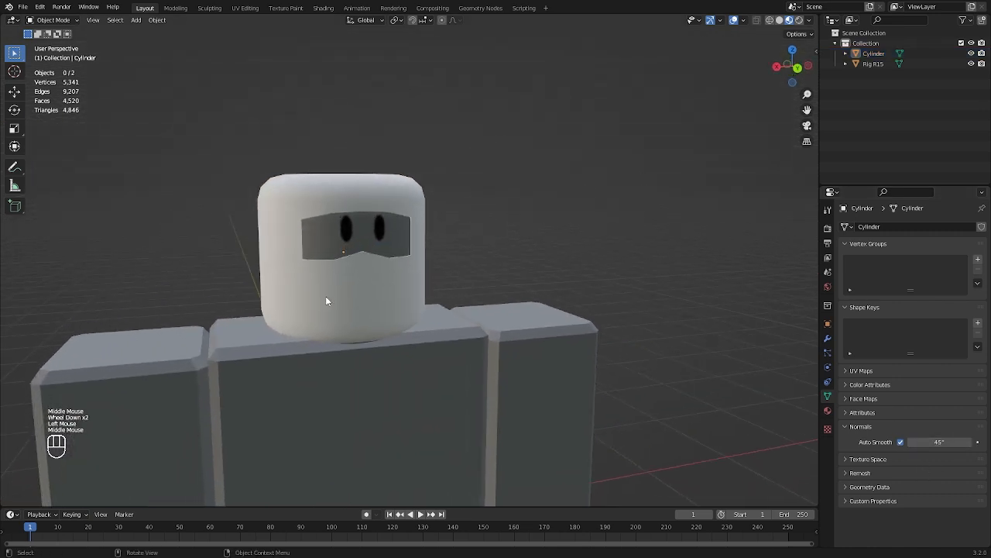
pyautogui.click(325, 298)
pyautogui.press('Tab')
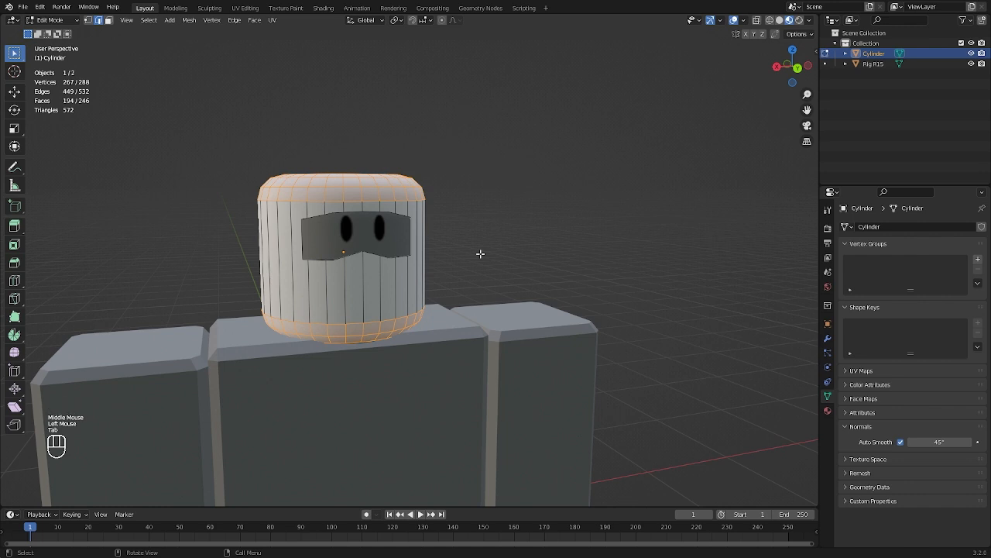
pyautogui.press('a')
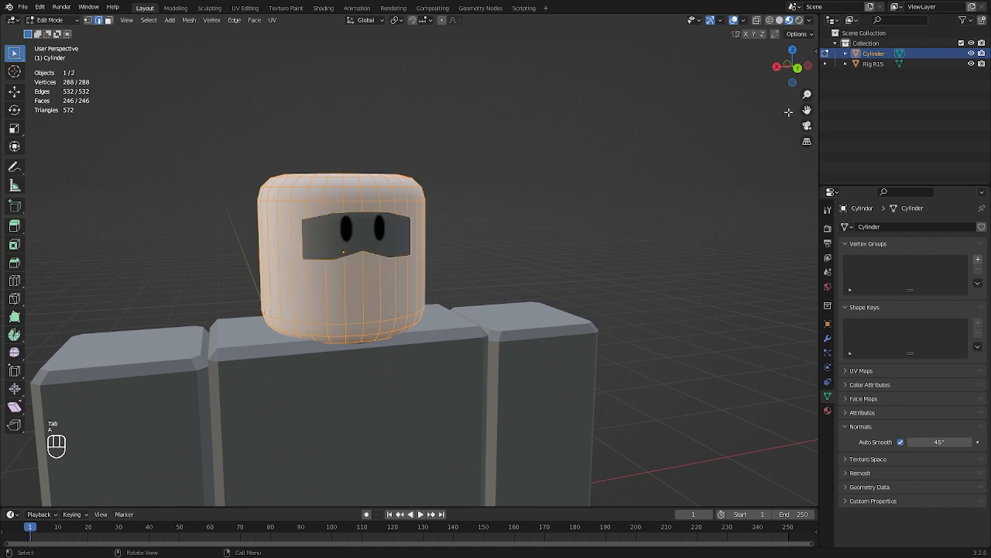
pyautogui.click(798, 69)
pyautogui.keyDown('shift'); pyautogui.moveTo(488, 197); pyautogui.dragTo(562, 220, button='middle'); pyautogui.keyUp('shift')
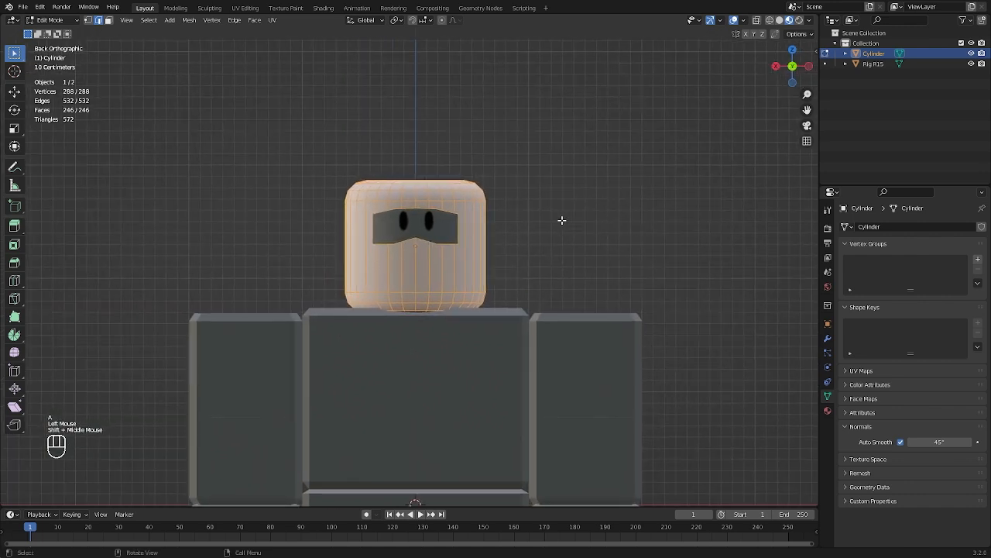
pyautogui.press('u')
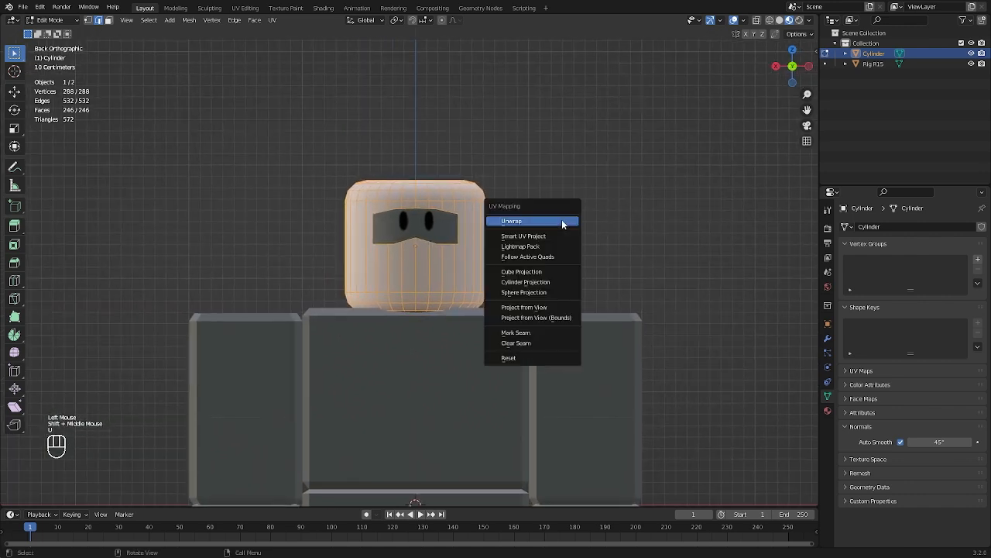
pyautogui.click(542, 308)
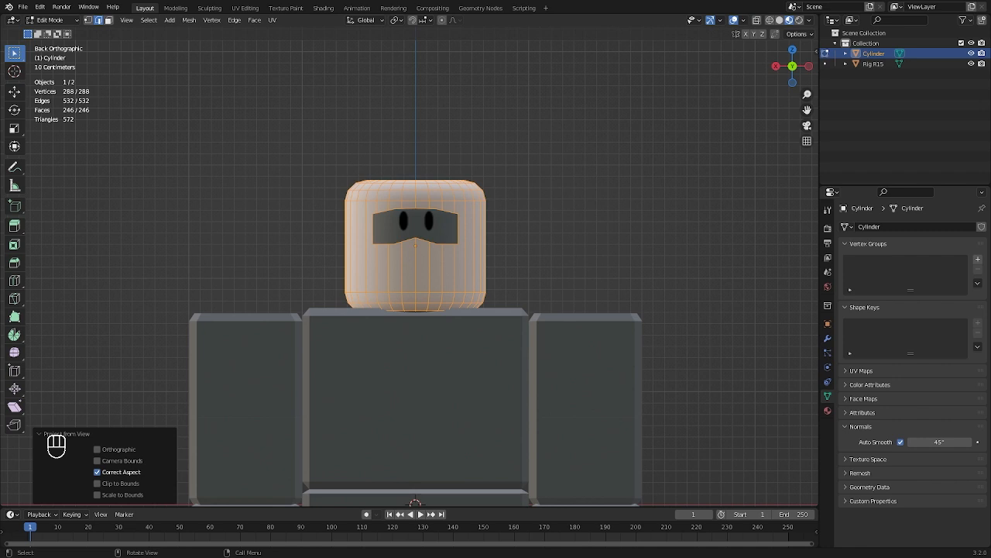
pyautogui.click(250, 83)
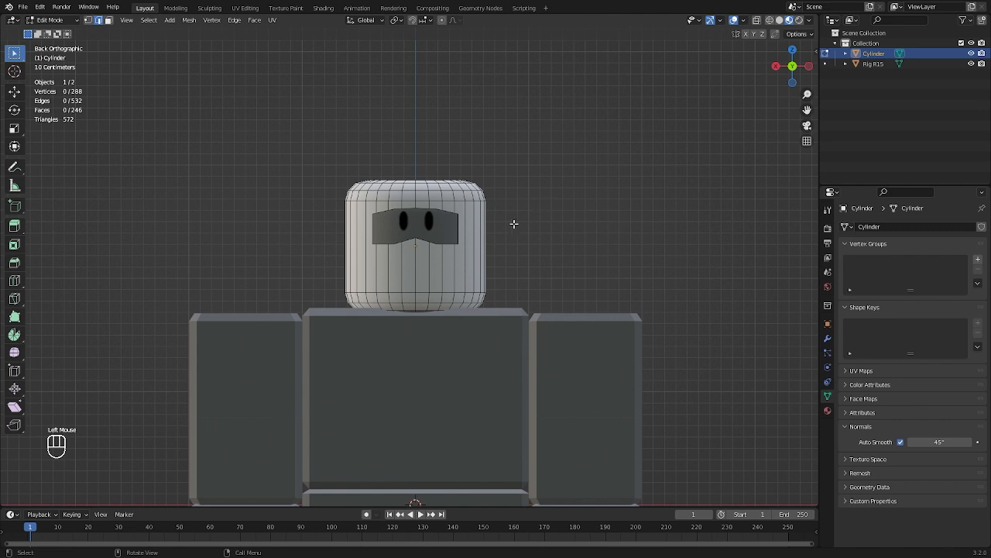
pyautogui.press('Tab')
# - Create a new material on the cylinder, set its Base Color to an Image Texture, and open the image file browser
pyautogui.click(827, 411)
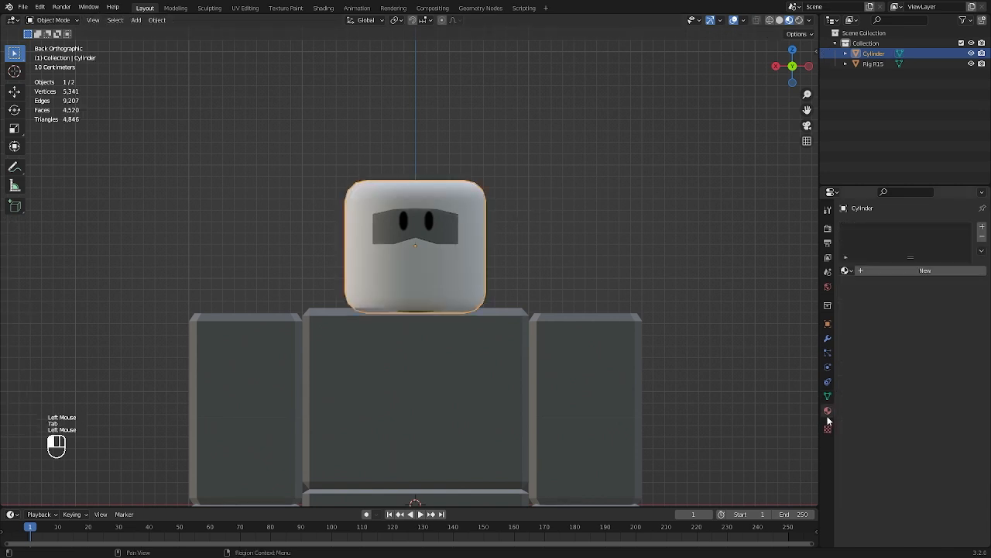
pyautogui.click(860, 272)
pyautogui.click(902, 379)
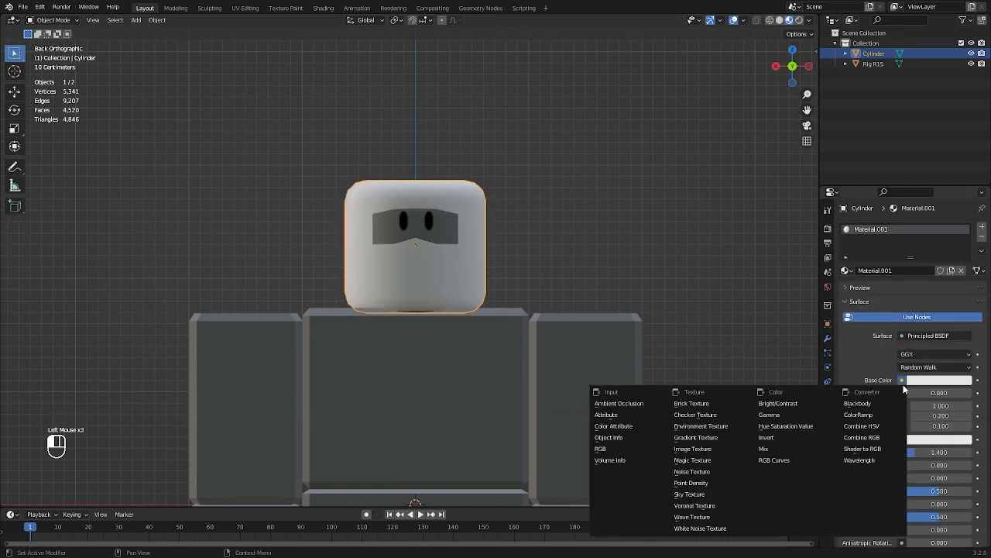
pyautogui.click(691, 462)
pyautogui.click(953, 393)
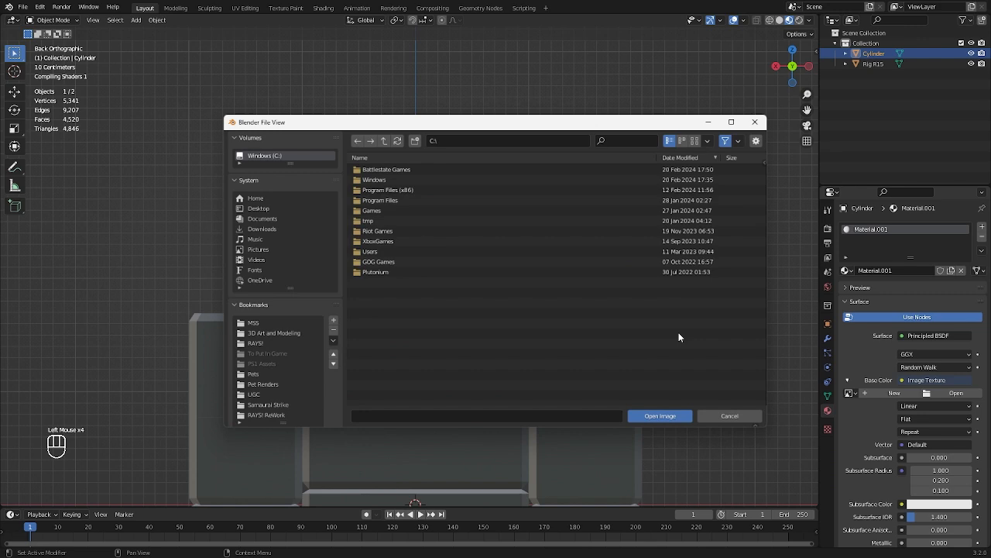
# - Load the colour-palette PNG whose name begins with 387359c from the Downloads folder, sorting the files by newest modification date
pyautogui.click(263, 229)
pyautogui.scroll(-10, 432, 254)
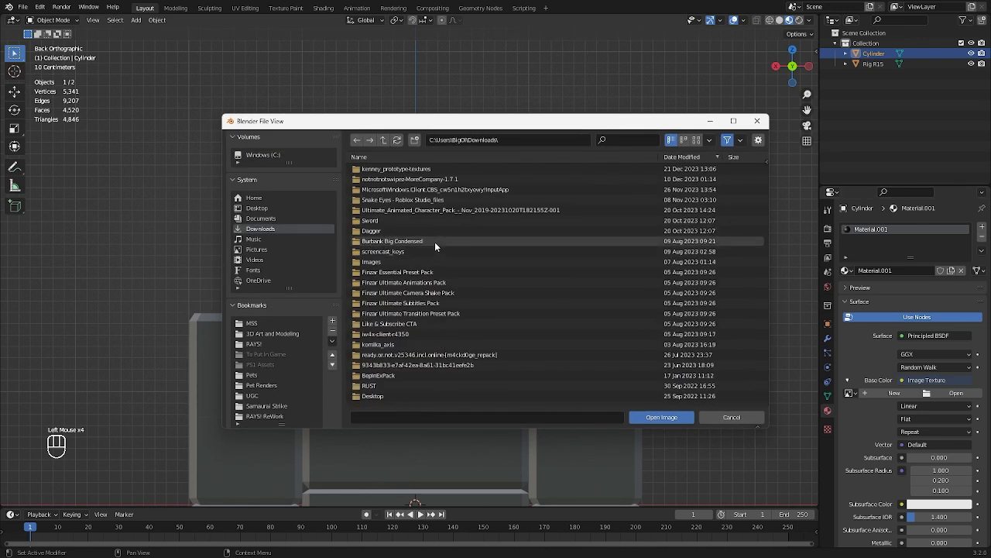
pyautogui.click(695, 157)
pyautogui.scroll(4, 633, 191)
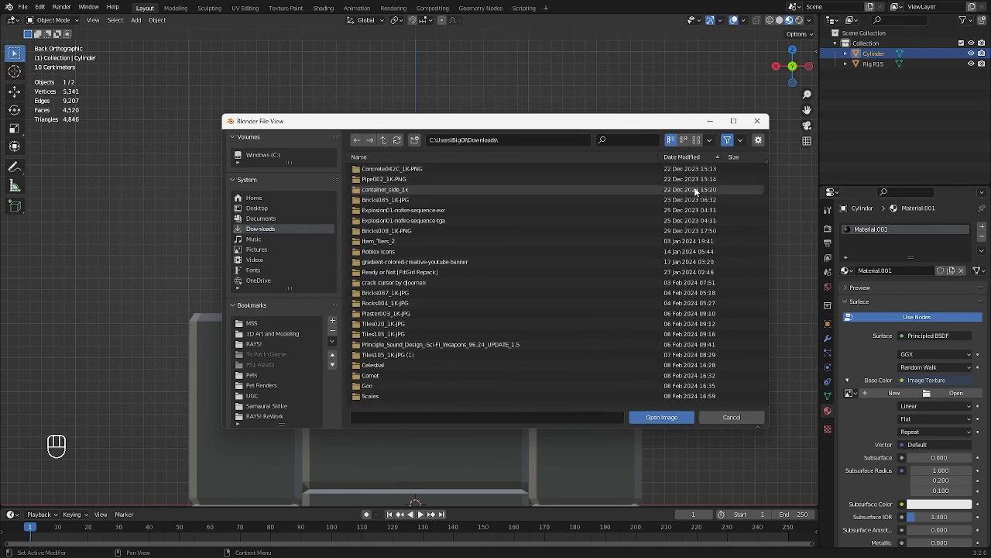
pyautogui.click(681, 157)
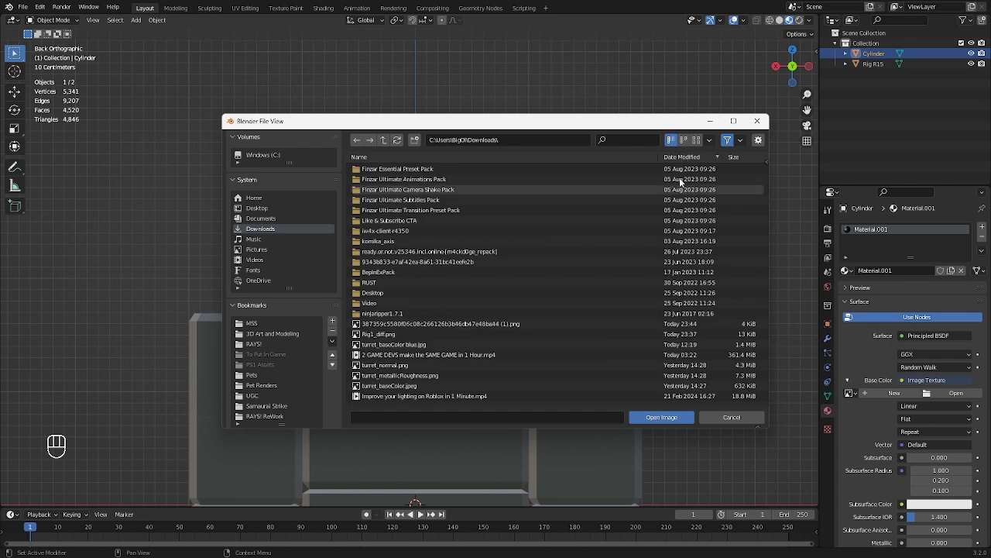
pyautogui.scroll(-2, 666, 209)
pyautogui.doubleClick(514, 284)
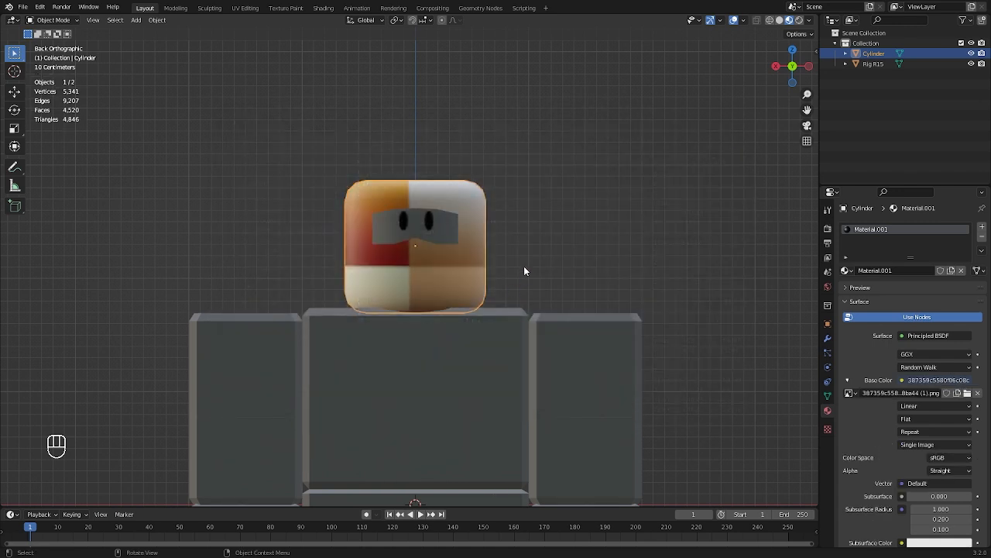
# - Switch to the UV Editing workspace, display the palette image in the UV editor, and frame the head in back orthographic view
pyautogui.press('Tab')
pyautogui.press('Tab')
pyautogui.moveTo(395, 226); pyautogui.dragTo(419, 250, button='middle')
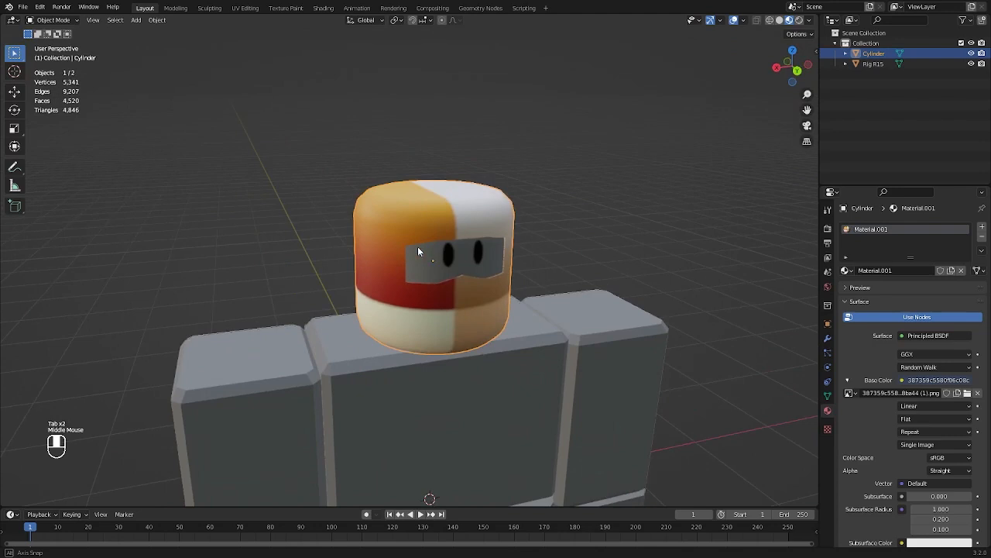
pyautogui.click(798, 72)
pyautogui.click(255, 9)
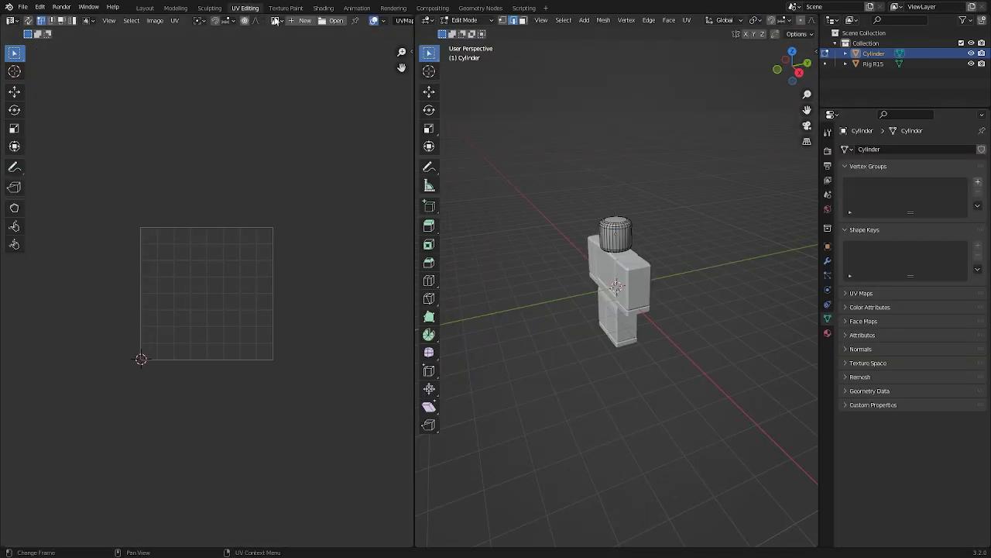
pyautogui.click(276, 21)
pyautogui.click(283, 37)
pyautogui.scroll(5, 294, 202)
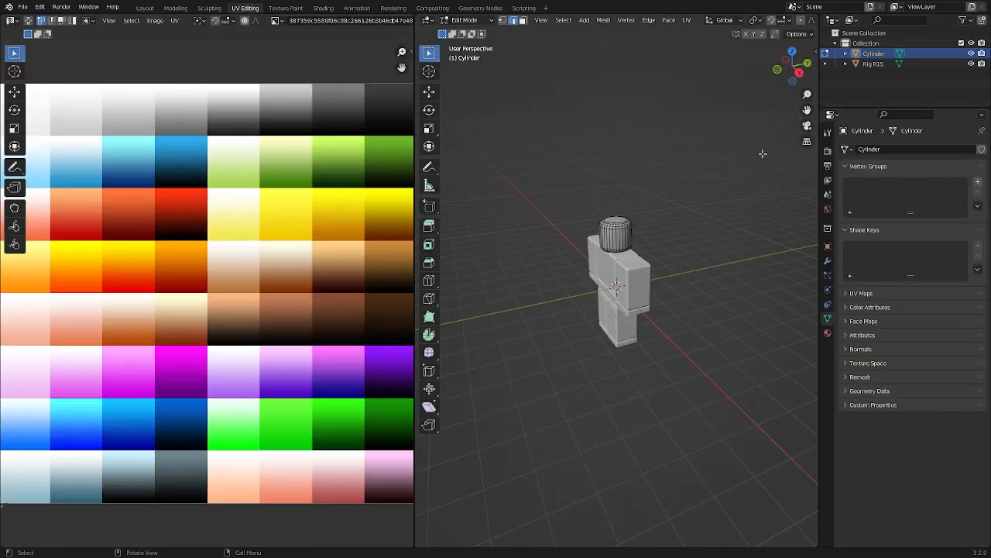
pyautogui.click(808, 62)
pyautogui.scroll(8, 697, 302)
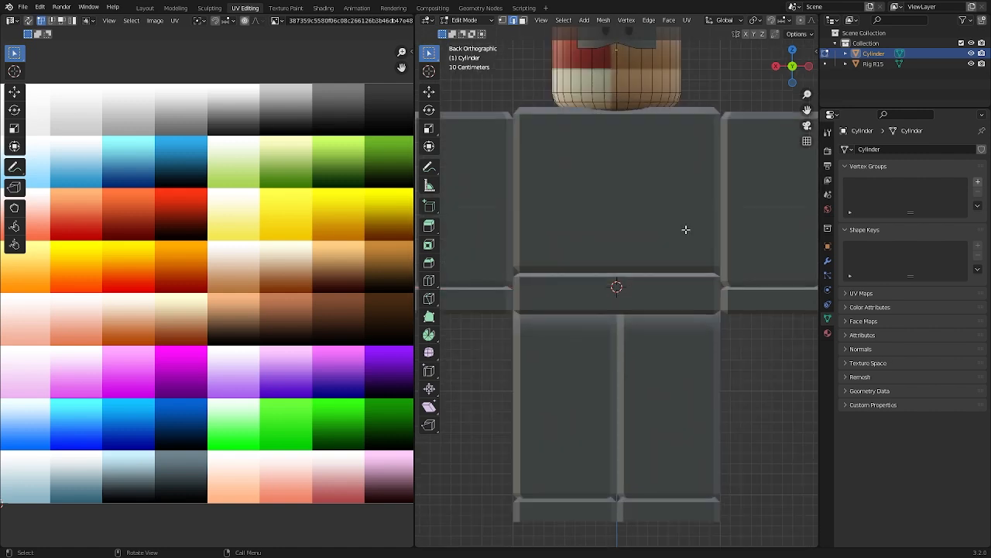
pyautogui.scroll(-2, 697, 303)
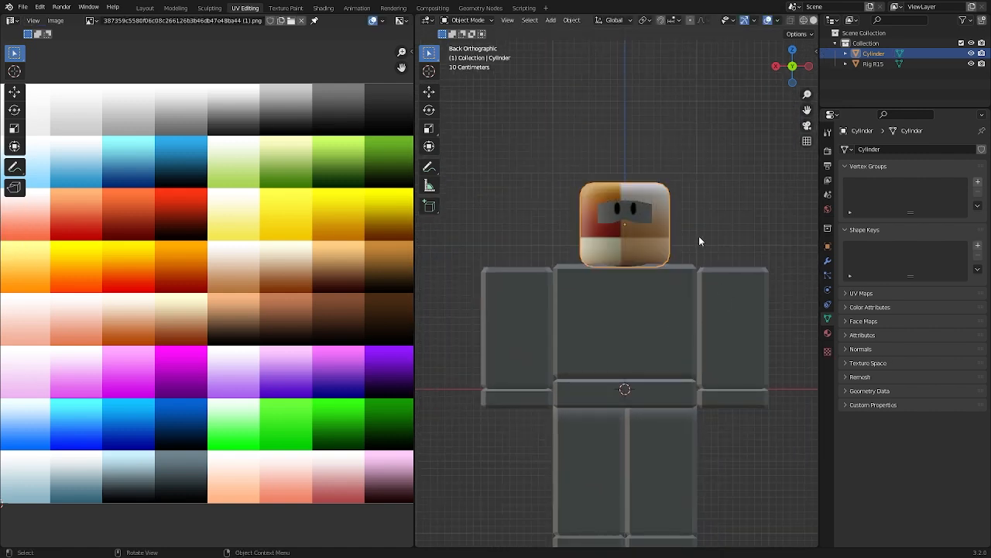
# - Select all of the cylinder's UVs, move them onto the blue-to-black swatch in the palette's second row, and shrink them to fit
pyautogui.press('a')
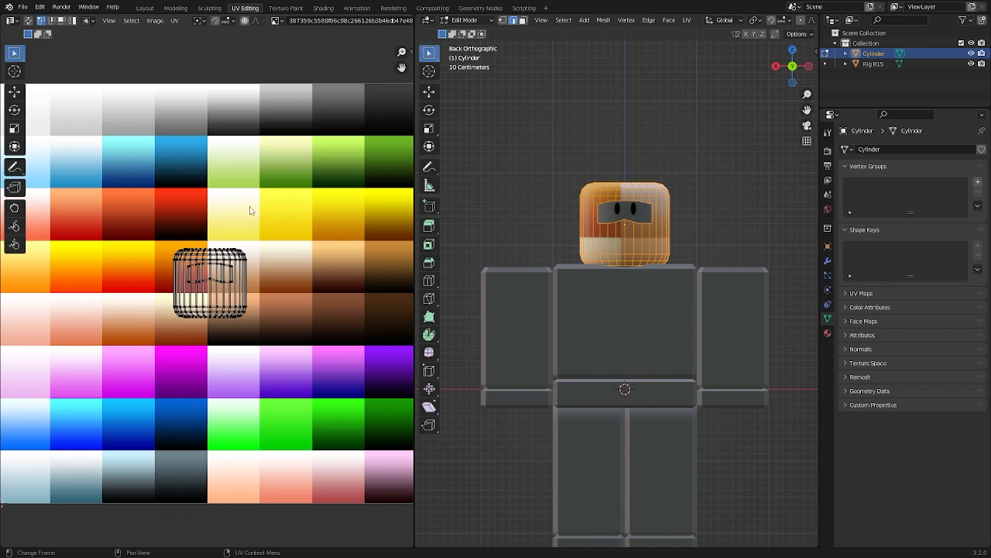
pyautogui.press('a')
pyautogui.press('g')
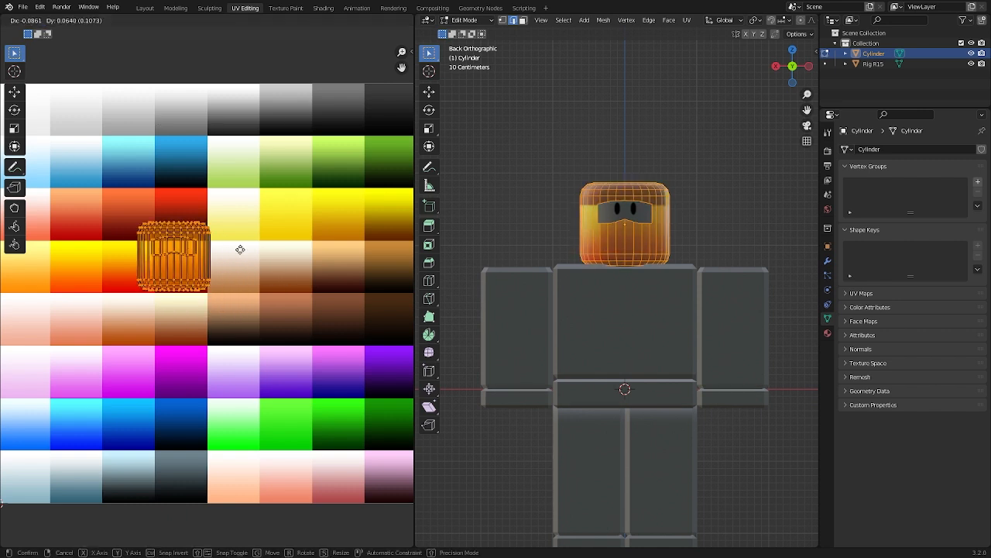
pyautogui.click(255, 158)
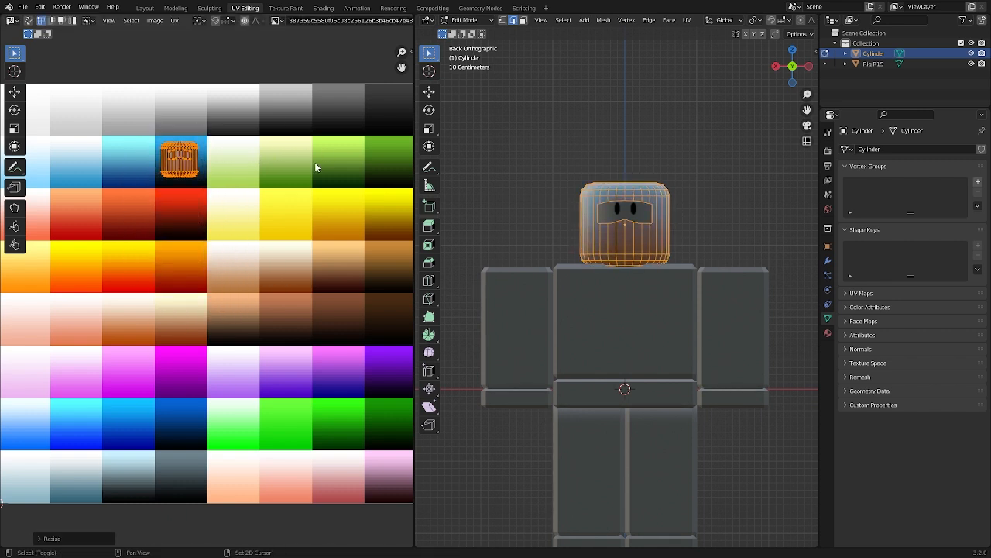
# - Try the cylinder's UVs on the dark grey-to-black swatches of the palette's top row, checking each position in Object Mode
pyautogui.moveTo(317, 165); pyautogui.dragTo(243, 199, button='middle')
pyautogui.press('g')
pyautogui.click(31, 147)
pyautogui.press('Tab')
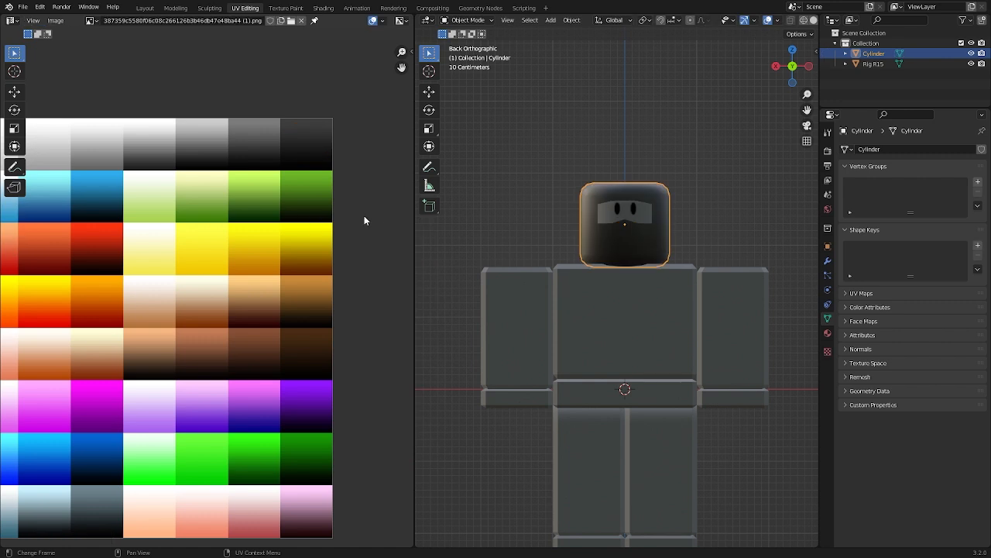
pyautogui.press('Tab')
pyautogui.press('g')
pyautogui.click(285, 166)
pyautogui.press('Tab')
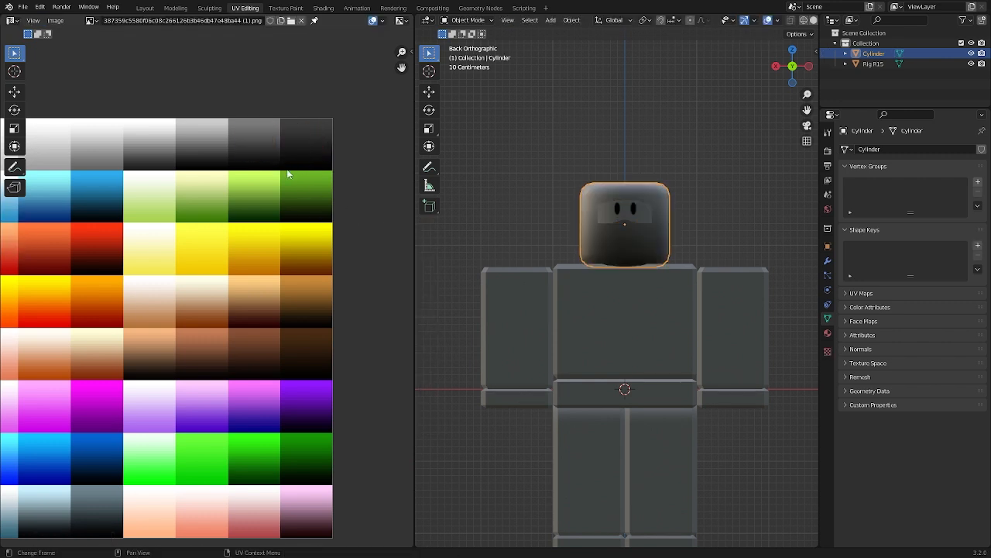
# - Enlarge the UVs slightly and move them onto the fifth swatch of the palette's top row, the white-to-black gradient
pyautogui.press('Tab')
pyautogui.press('s')
pyautogui.click(329, 150)
pyautogui.press('g')
pyautogui.click(331, 158)
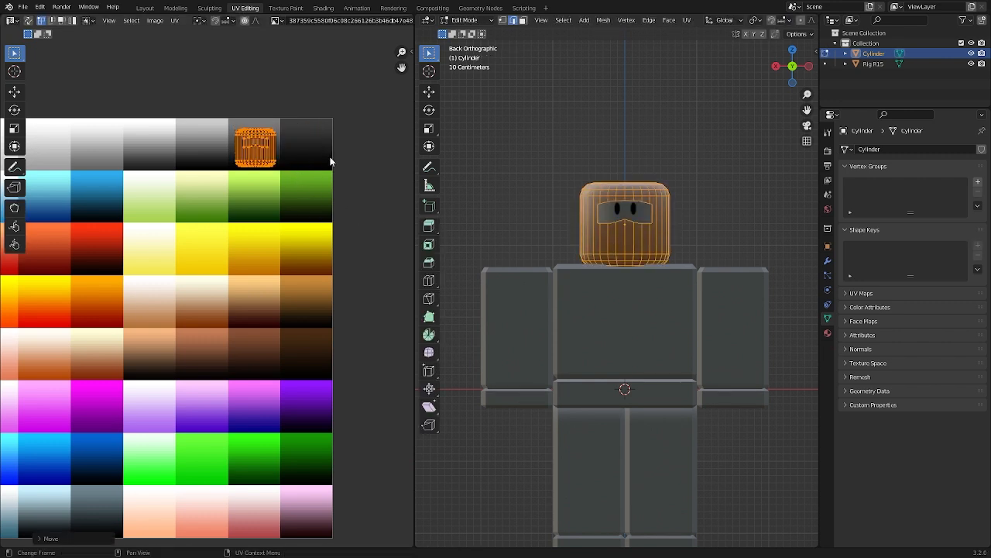
pyautogui.press('Tab')
pyautogui.press('Tab')
pyautogui.press('g')
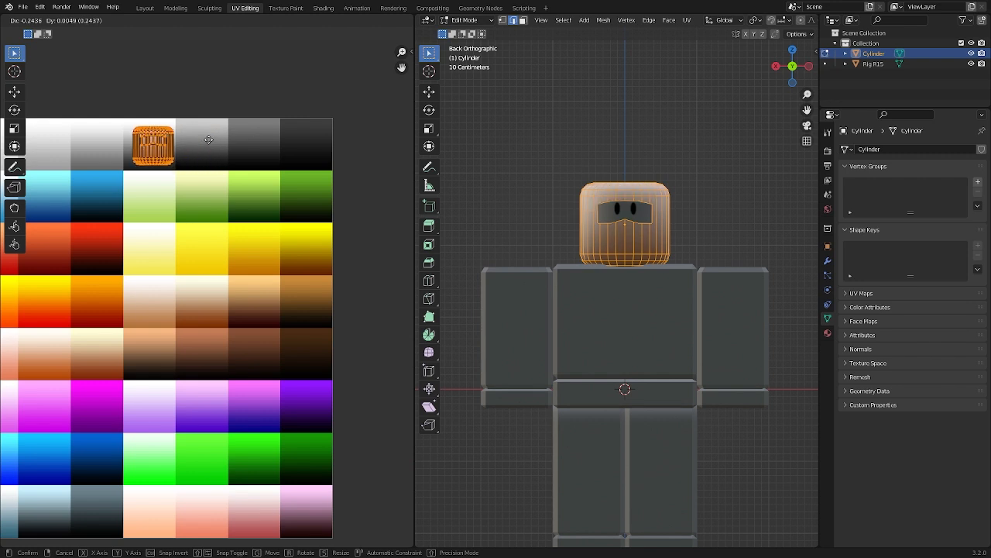
pyautogui.click(208, 142)
pyautogui.press('Tab')
pyautogui.press('Tab')
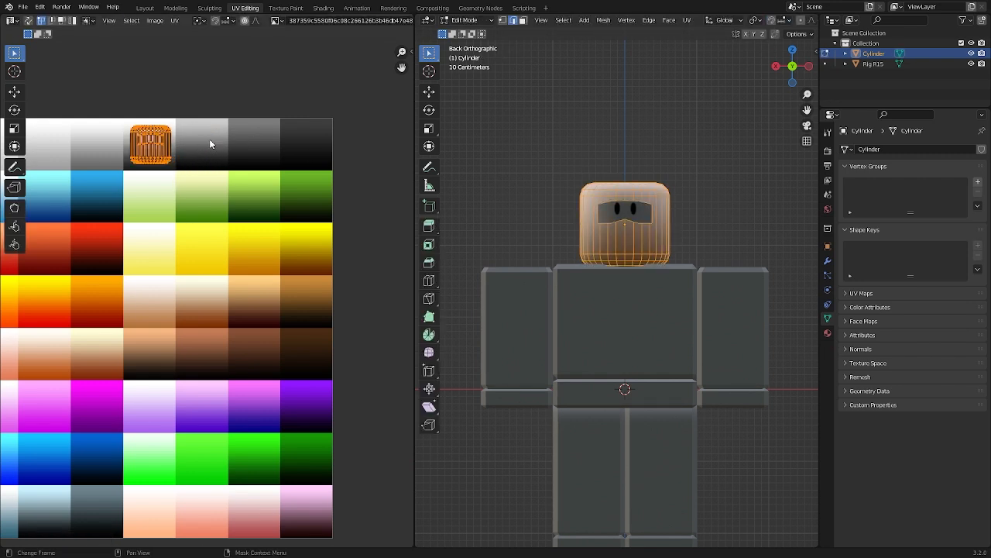
# - Try rotating the cylinder's UVs in 90° increments to change the gradient direction, comparing the shading in Object Mode
pyautogui.write('r90')
pyautogui.press('Return')
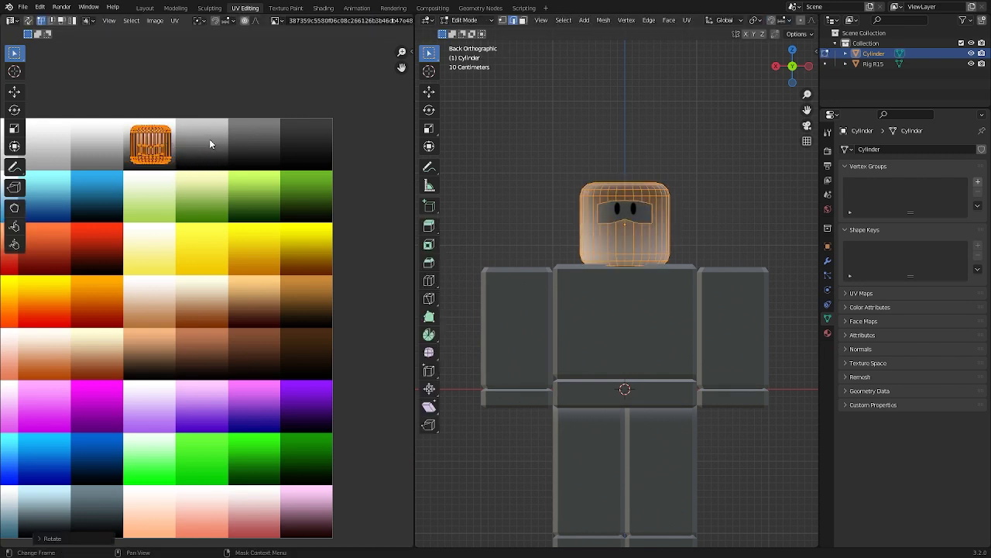
pyautogui.press('Tab')
pyautogui.press('Tab')
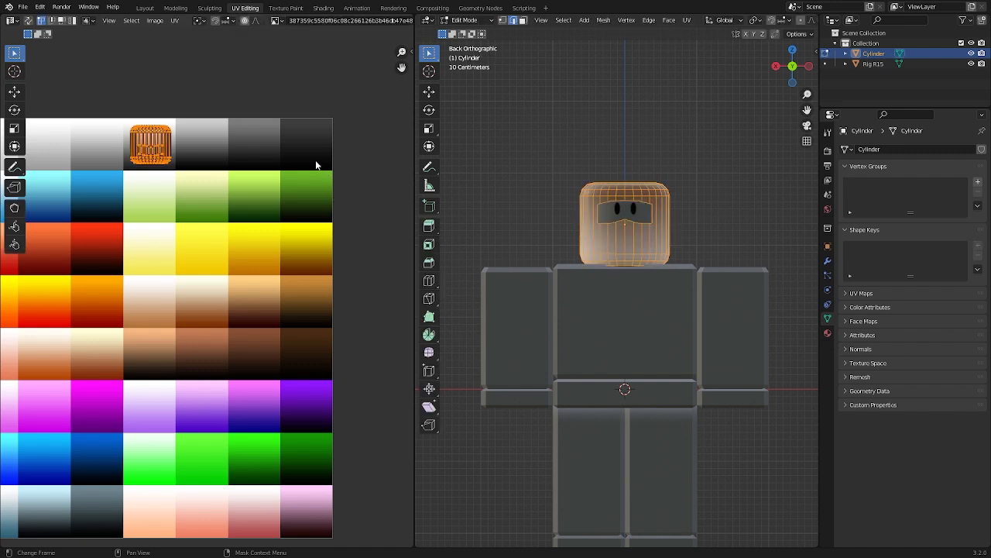
pyautogui.press('Tab')
pyautogui.press('Tab')
pyautogui.press('Tab')
# - Try the cylinder's UVs on the second swatch of the palette's second row, the white-to-blue gradient, and check it in Object Mode
pyautogui.scroll(-1, 286, 159)
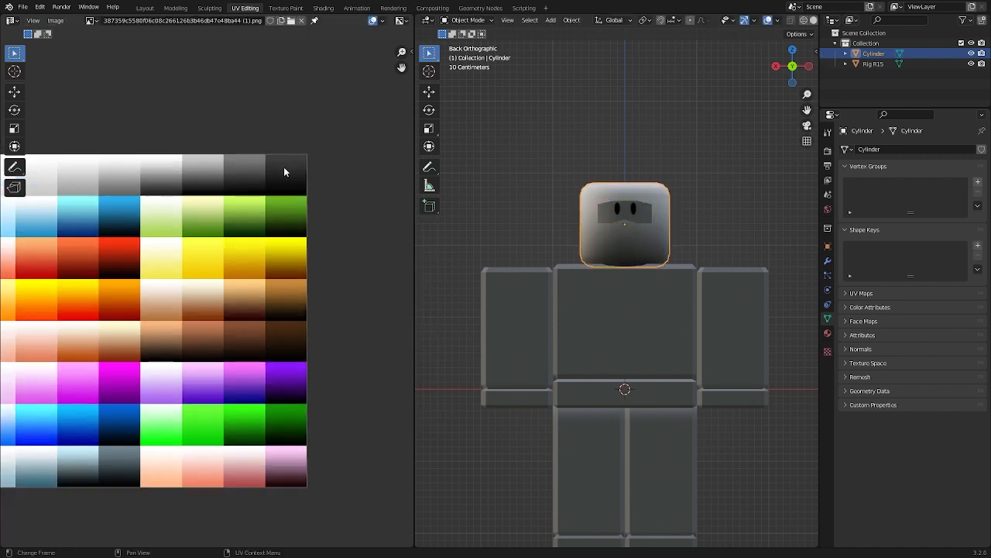
pyautogui.scroll(-1, 284, 172)
pyautogui.moveTo(283, 174); pyautogui.dragTo(319, 167, button='middle')
pyautogui.press('Tab')
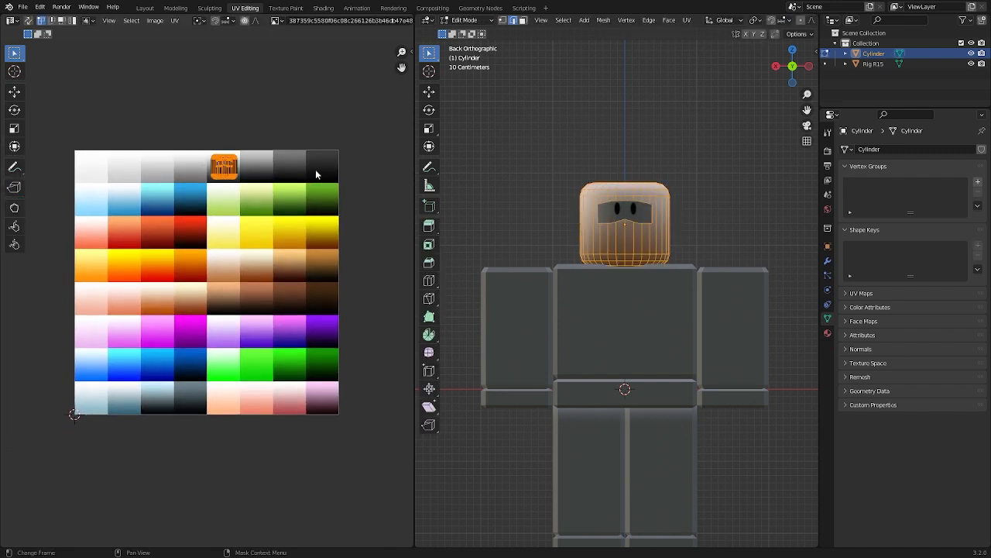
pyautogui.press('g')
pyautogui.click(215, 195)
pyautogui.press('Tab')
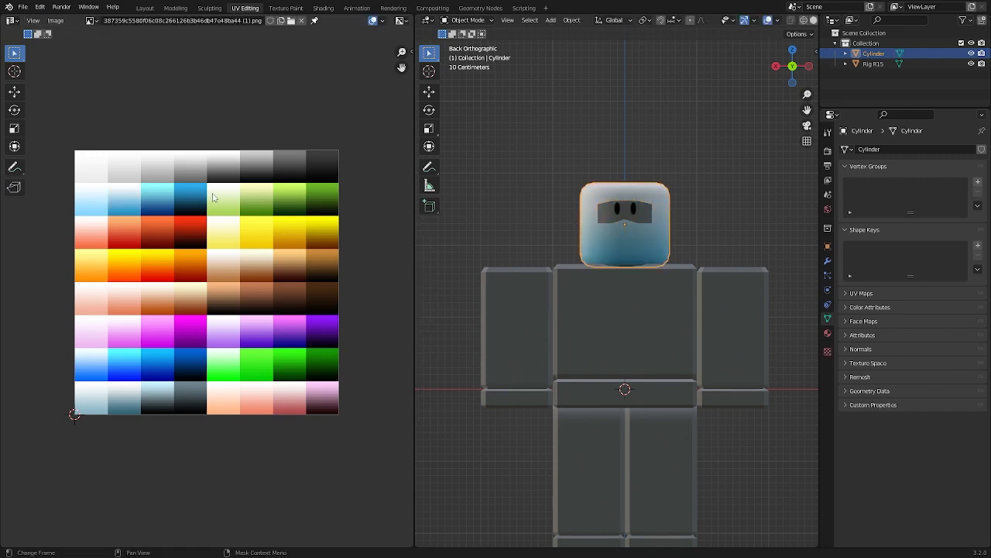
# - Move the UVs onto the light-blue-to-black swatch, third in the palette's bottom row, and shift them down within it
pyautogui.press('Tab')
pyautogui.press('g')
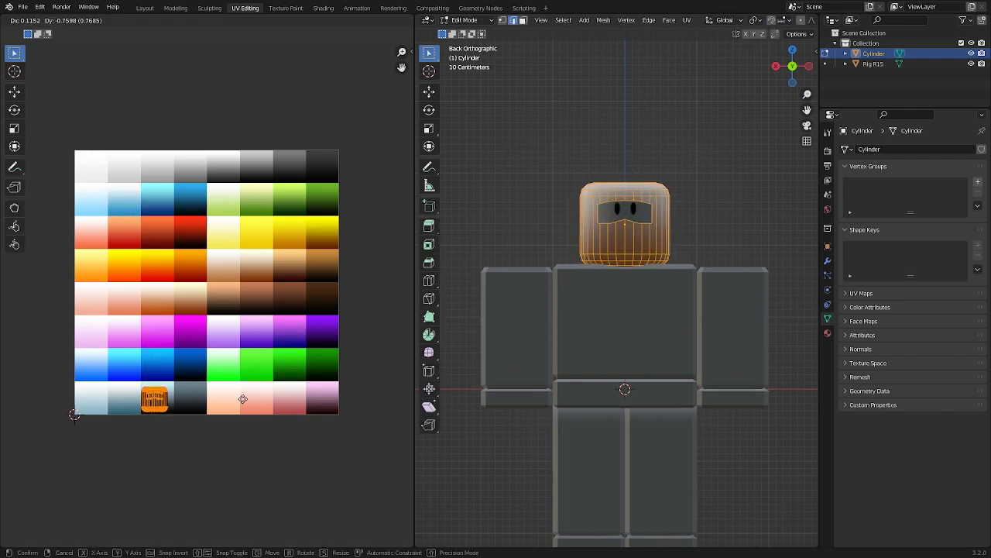
pyautogui.click(244, 400)
pyautogui.press('Tab')
pyautogui.scroll(7, 243, 399)
pyautogui.press('Tab')
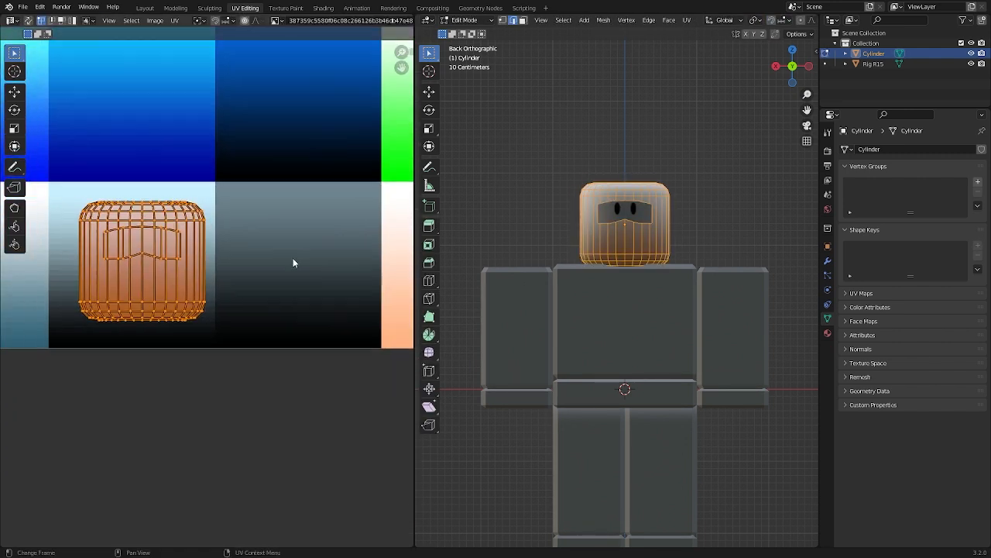
pyautogui.press('g')
pyautogui.click(261, 265)
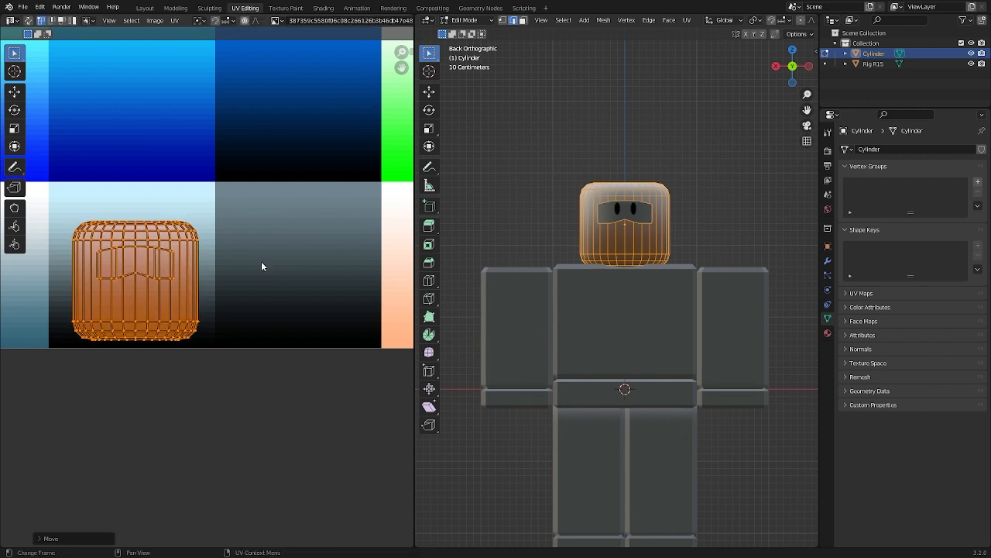
pyautogui.press('Tab')
pyautogui.press('Tab')
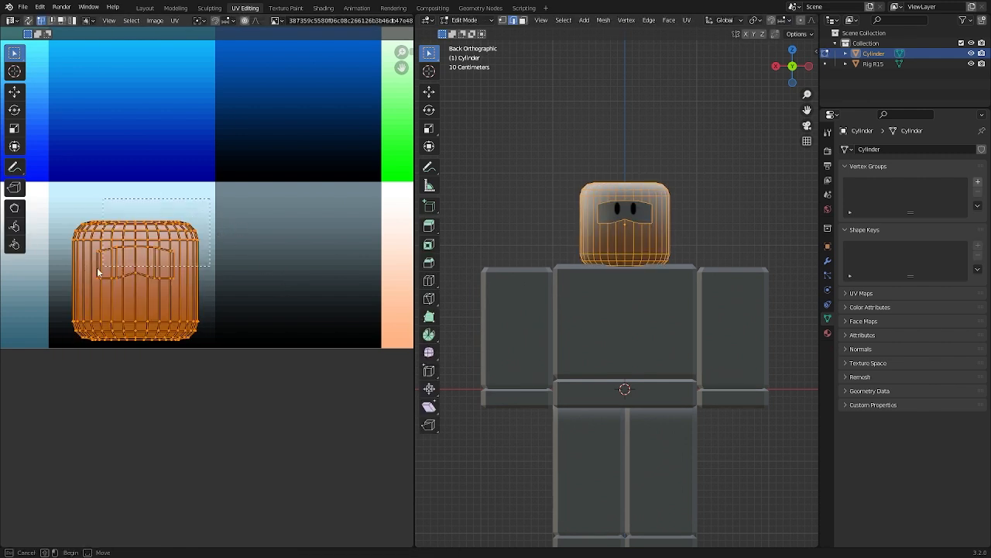
# - Try stretching the UV layout by moving its upper part, including the eye opening, upward along Y within the swatch
pyautogui.press('g')
pyautogui.press('y')
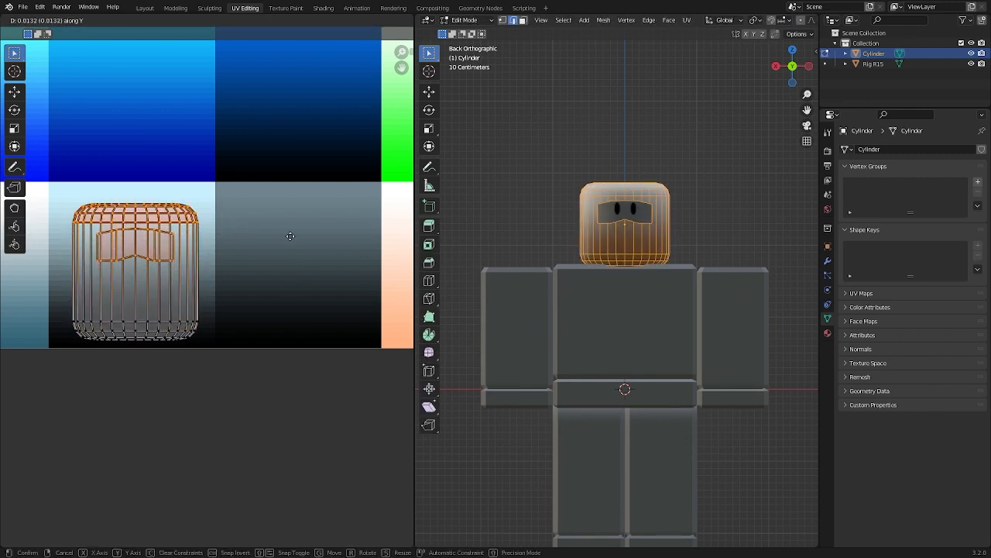
pyautogui.click(284, 227)
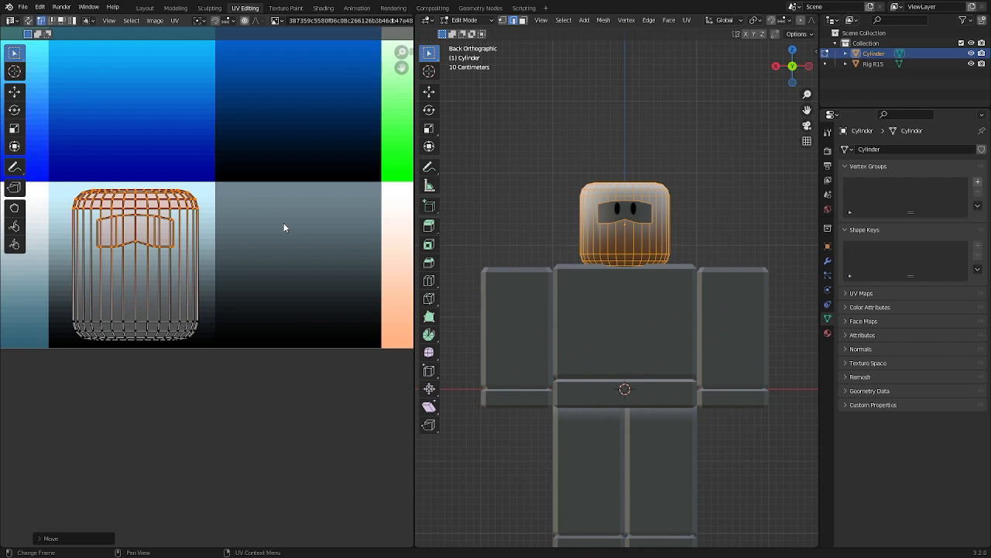
pyautogui.press('Tab')
pyautogui.press('Tab')
# - Undo the upward UV stretch and try a smaller upward move of the same upper UVs
pyautogui.hotkey('ctrl', 'z')
pyautogui.hotkey('ctrl', 'z')
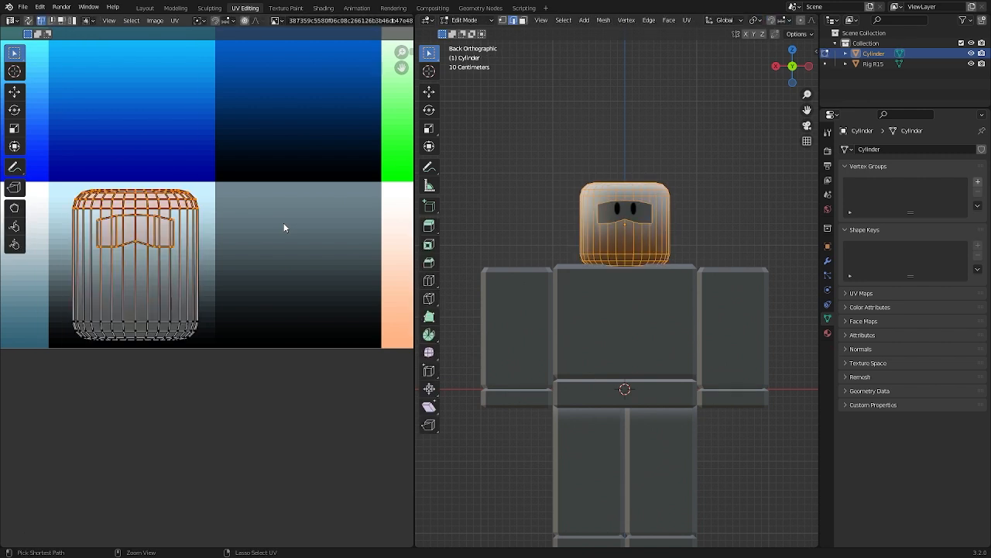
pyautogui.hotkey('ctrl', 'z')
pyautogui.press('Tab')
pyautogui.press('Tab')
pyautogui.press('g')
pyautogui.click(285, 216)
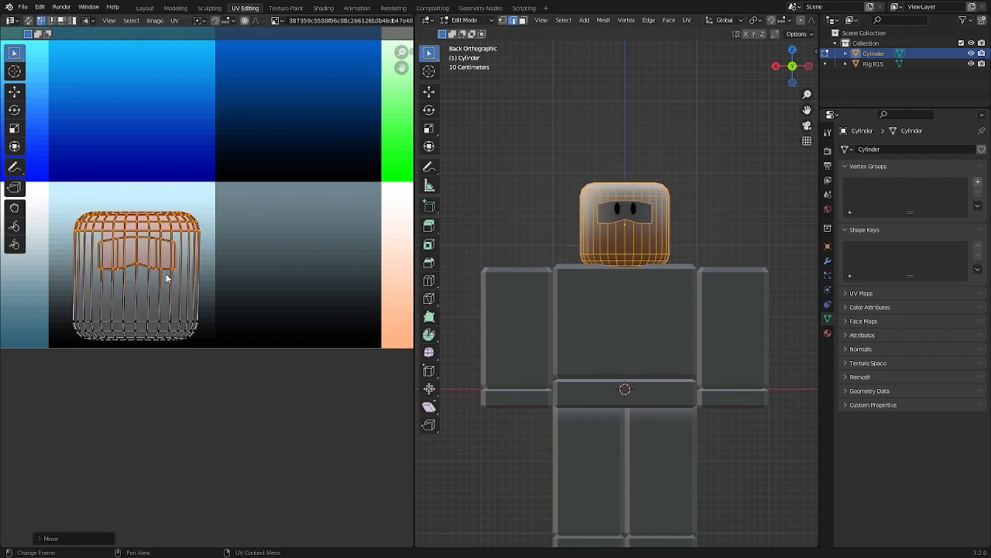
# - Select all the UVs, centre and scale the unstretched layout within the light-blue-to-black swatch, and return to Object Mode
pyautogui.press('a')
pyautogui.press('s')
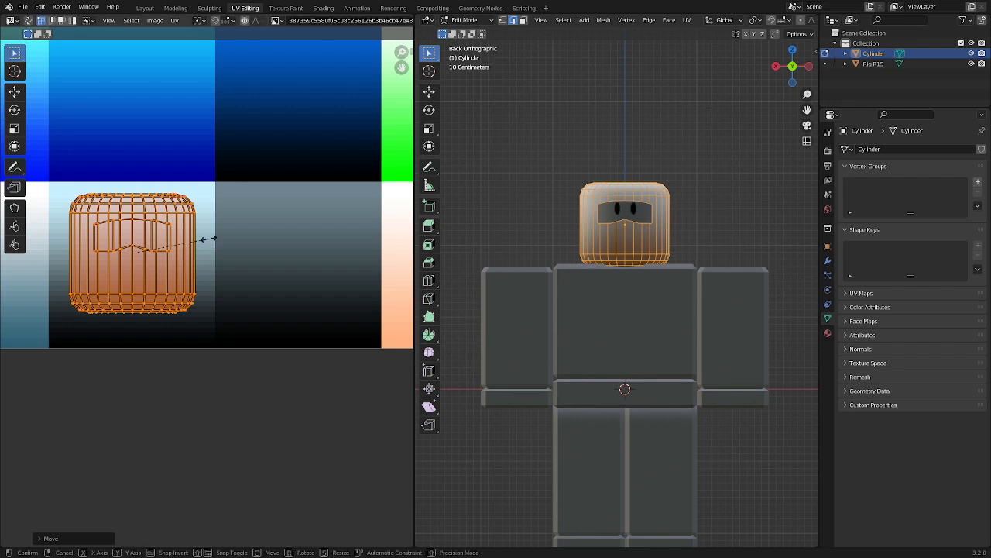
pyautogui.click(276, 246)
pyautogui.press('Tab')
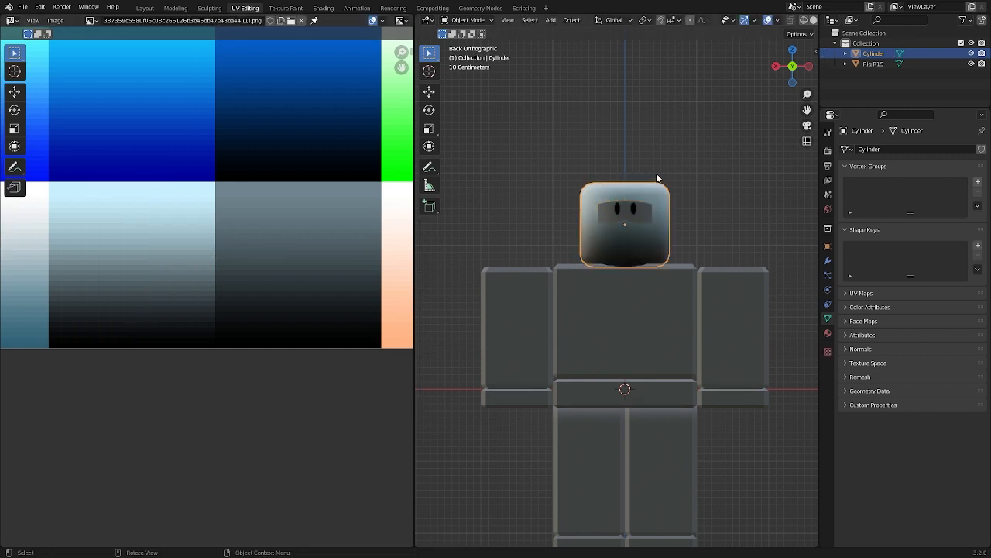
# - Move all the mask's UVs onto the dark-grey-to-black swatch at the end of the palette's top row
pyautogui.moveTo(657, 178); pyautogui.dragTo(655, 217, button='middle')
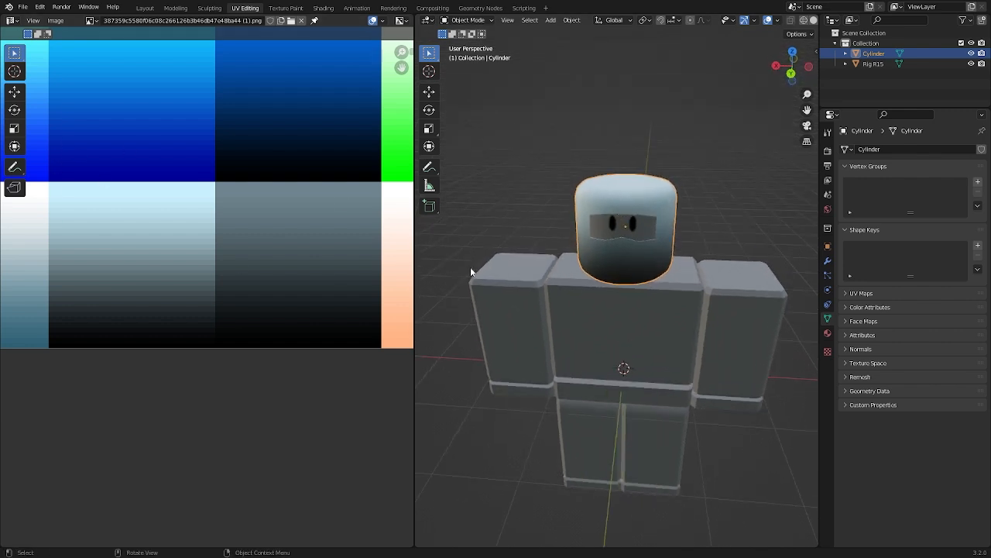
pyautogui.scroll(-1, 640, 220)
pyautogui.press('Tab')
pyautogui.scroll(-1, 238, 221)
pyautogui.scroll(-12, 237, 219)
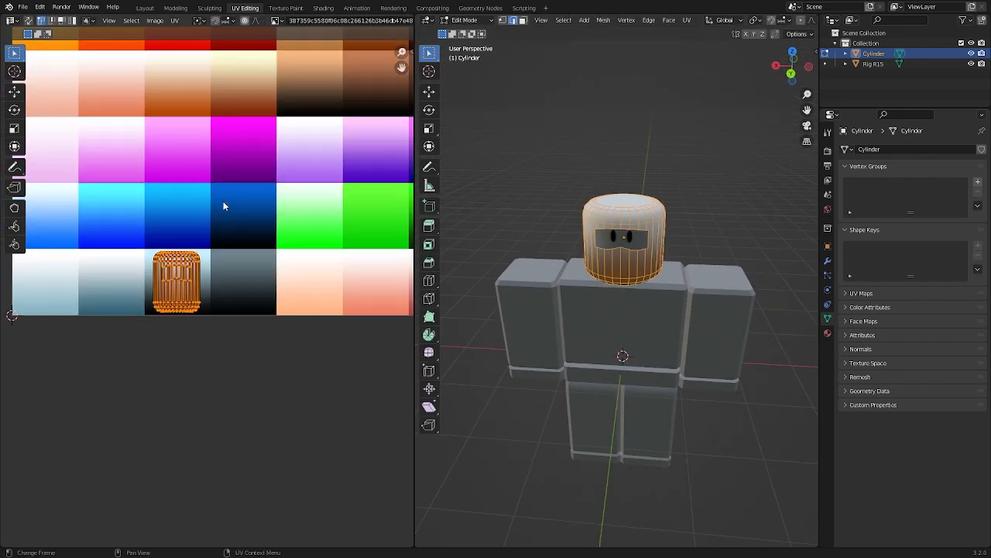
pyautogui.moveTo(230, 199); pyautogui.dragTo(202, 220, button='middle')
pyautogui.scroll(4, 189, 302)
pyautogui.press('g')
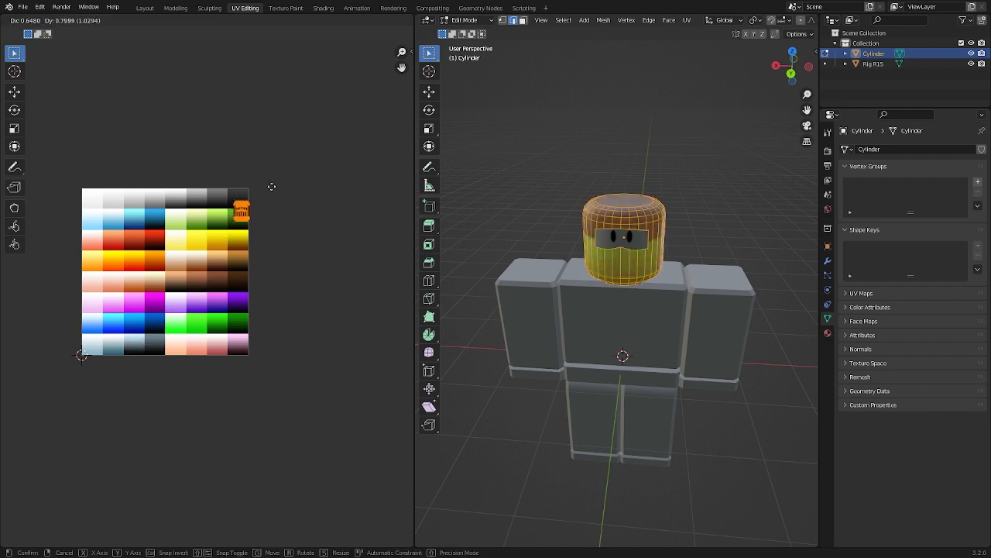
pyautogui.click(270, 182)
# - Scale the UV layout to fit within the dark-grey-to-black swatch and return to Object Mode
pyautogui.moveTo(306, 198); pyautogui.dragTo(264, 263, button='middle')
pyautogui.scroll(6, 264, 262)
pyautogui.moveTo(242, 177); pyautogui.dragTo(261, 299, button='middle')
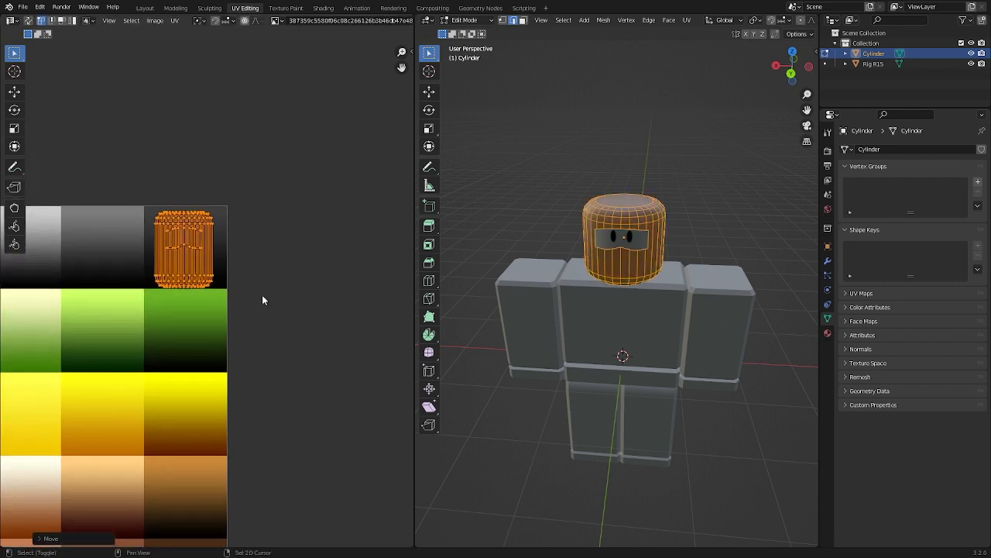
pyautogui.scroll(4, 261, 299)
pyautogui.press('s')
pyautogui.click(309, 240)
pyautogui.press('Tab')
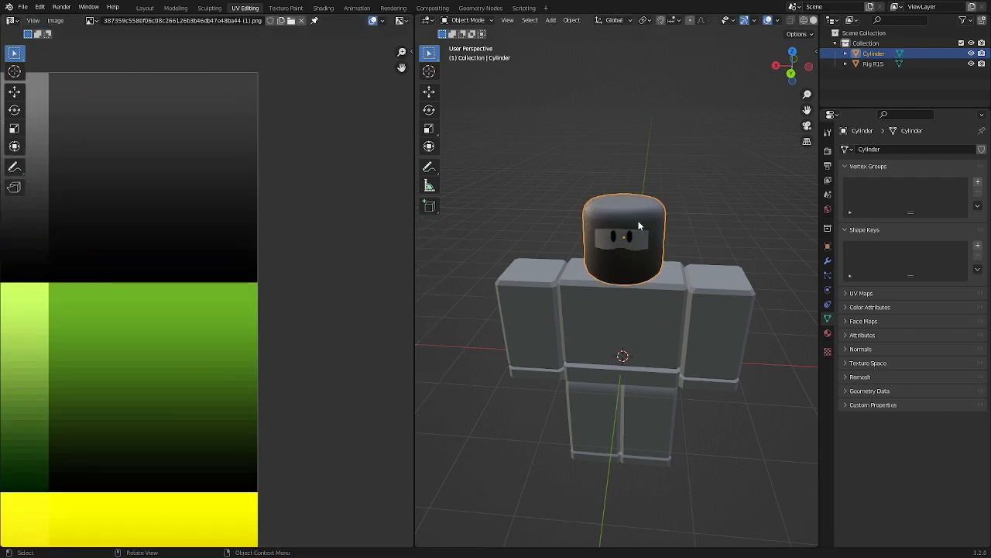
# - Inspect the recoloured mask from several angles and switch to the Layout workspace
pyautogui.moveTo(638, 221); pyautogui.dragTo(720, 198, button='middle')
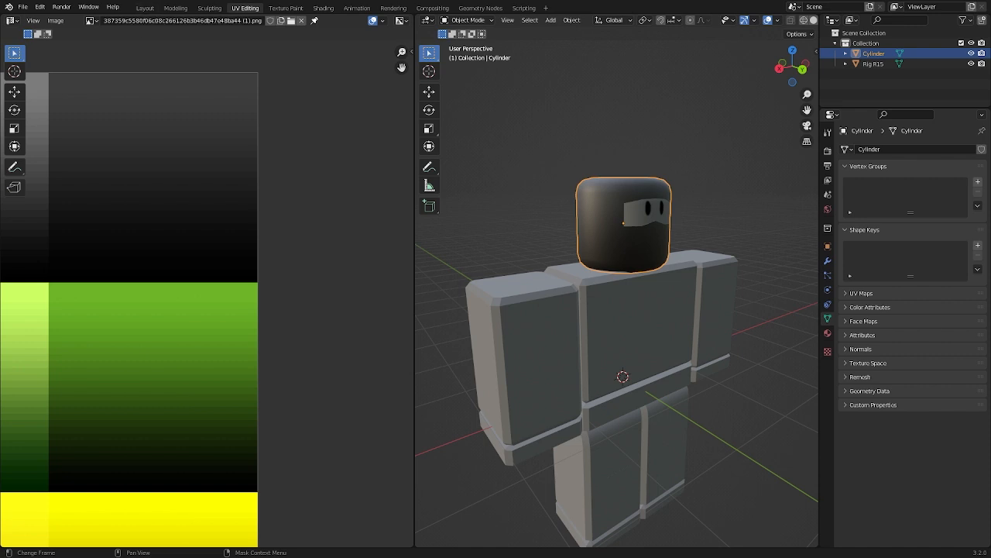
pyautogui.moveTo(559, 195); pyautogui.dragTo(739, 207, button='middle')
pyautogui.click(145, 8)
# - Hide the mask and restore it twice to compare the rig's head with and without it
pyautogui.press('h')
pyautogui.hotkey('ctrl', 'z')
pyautogui.press('h')
pyautogui.hotkey('ctrl', 'z')
pyautogui.scroll(2, 541, 210)
pyautogui.scroll(-3, 697, 207)
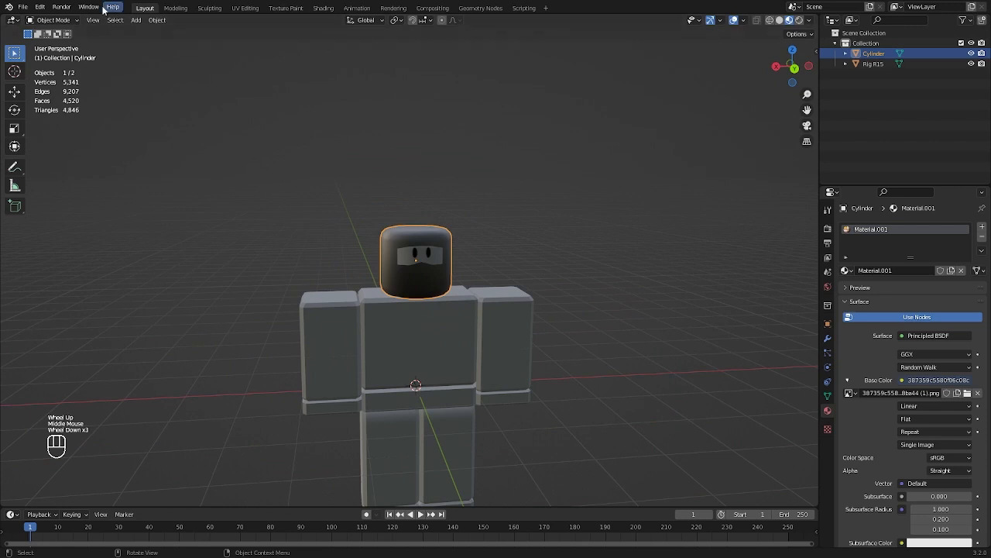
# - Export only the selected mask as an OBJ file named Ninja Mask to the Downloads folder
pyautogui.click(24, 6)
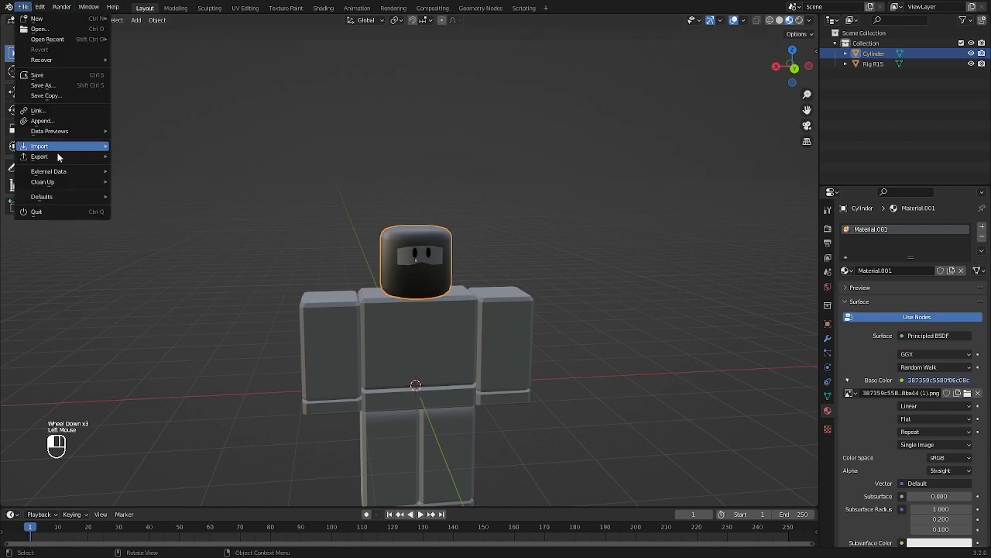
pyautogui.moveTo(58, 155)
pyautogui.click(153, 269)
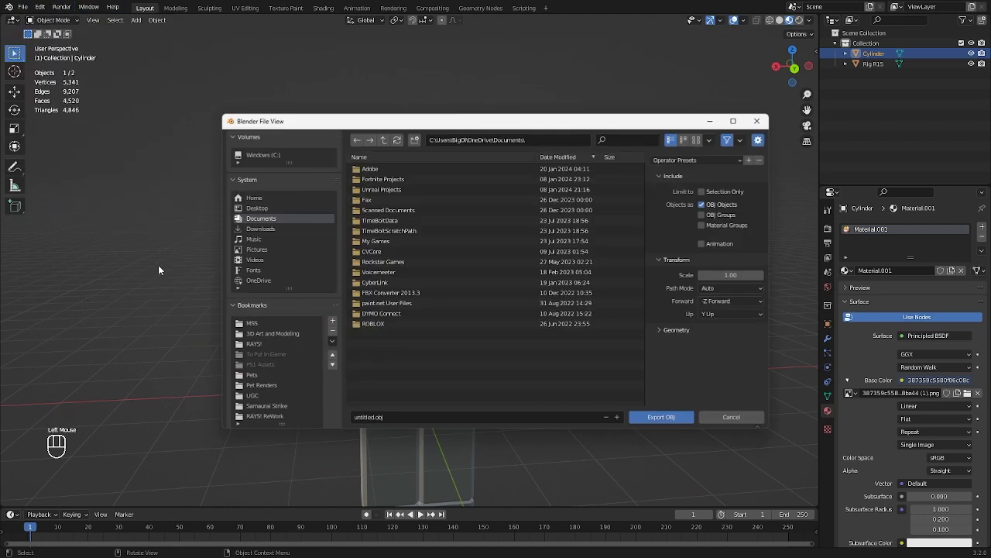
pyautogui.click(262, 229)
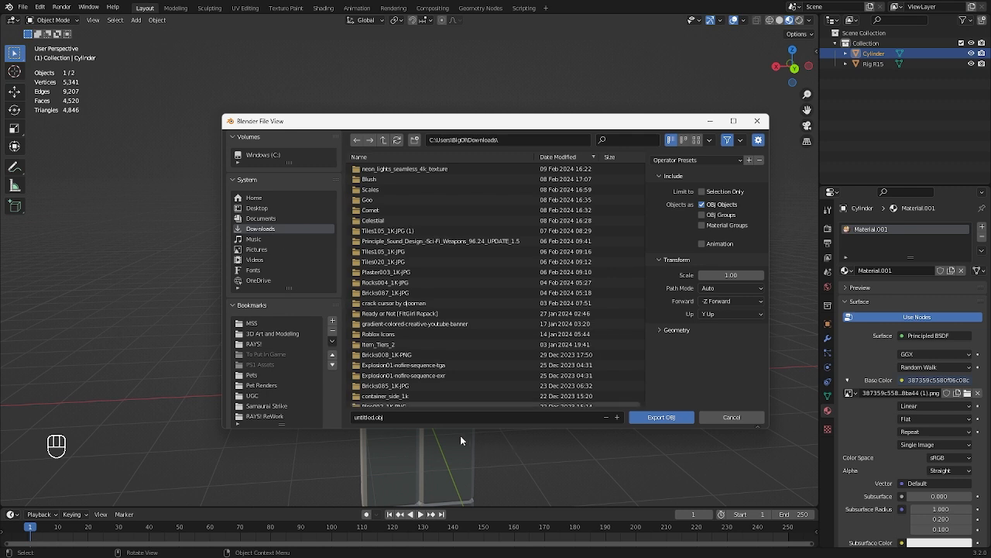
pyautogui.click(437, 418)
pyautogui.write('N')
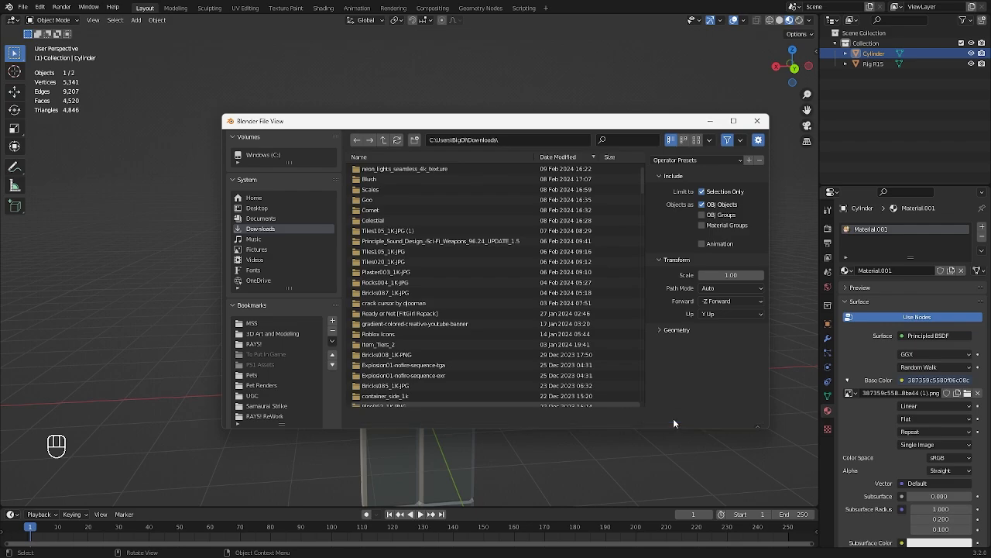
pyautogui.click(673, 419)
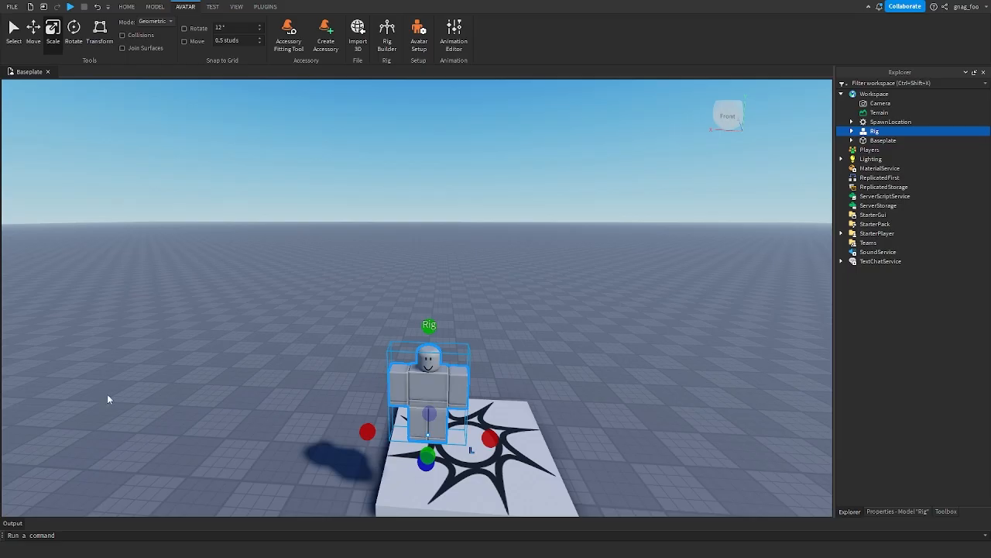
# - Switch to Roblox Studio, insert a MeshPart into the workspace and focus the camera on it
pyautogui.click(527, 292)
pyautogui.moveTo(527, 292); pyautogui.dragTo(525, 307, button='right')
pyautogui.hotkey('ctrl', 'i')
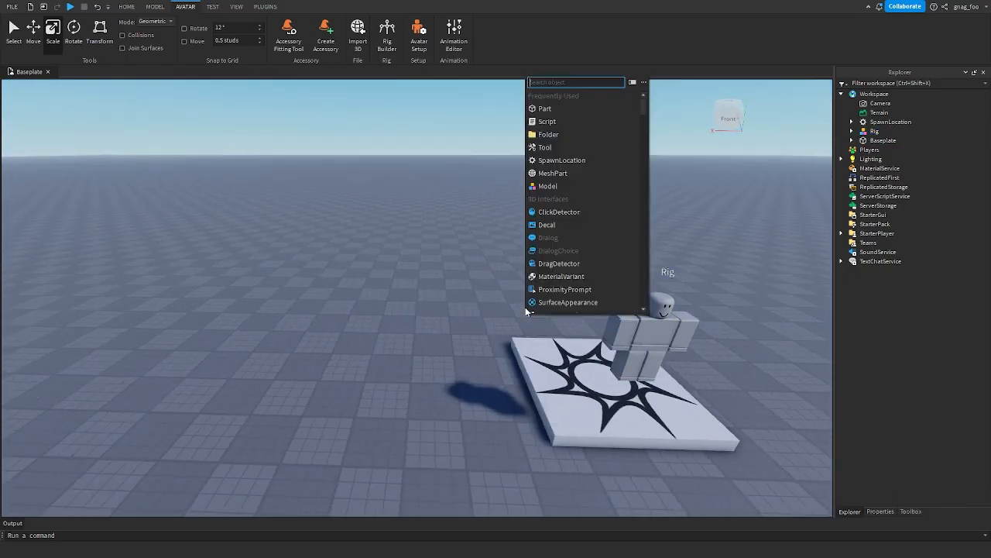
pyautogui.write('mesh')
pyautogui.press('Return')
pyautogui.press('f')
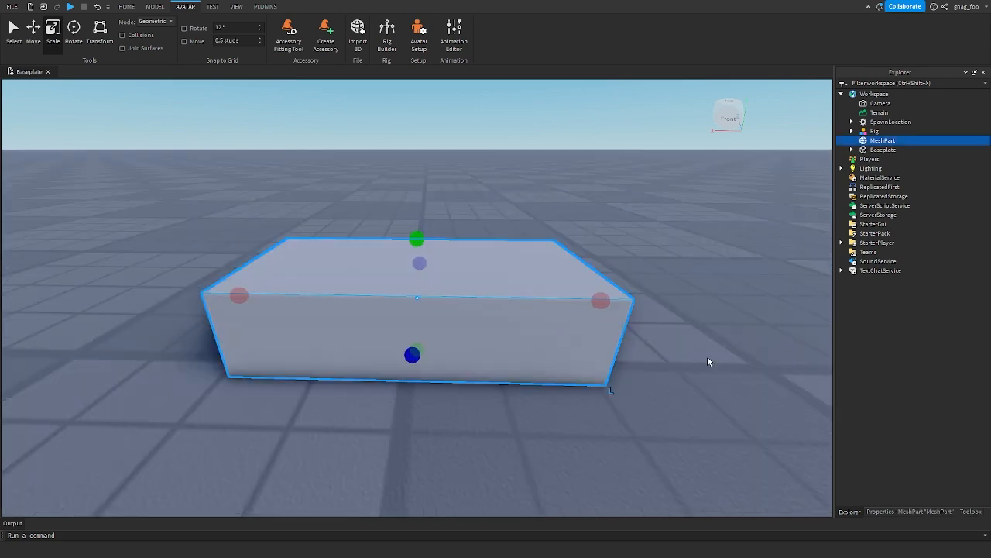
# - Try to load Ninja Mask.obj from Downloads as the MeshPart's mesh, using the location stored in the file
pyautogui.click(921, 510)
pyautogui.click(978, 180)
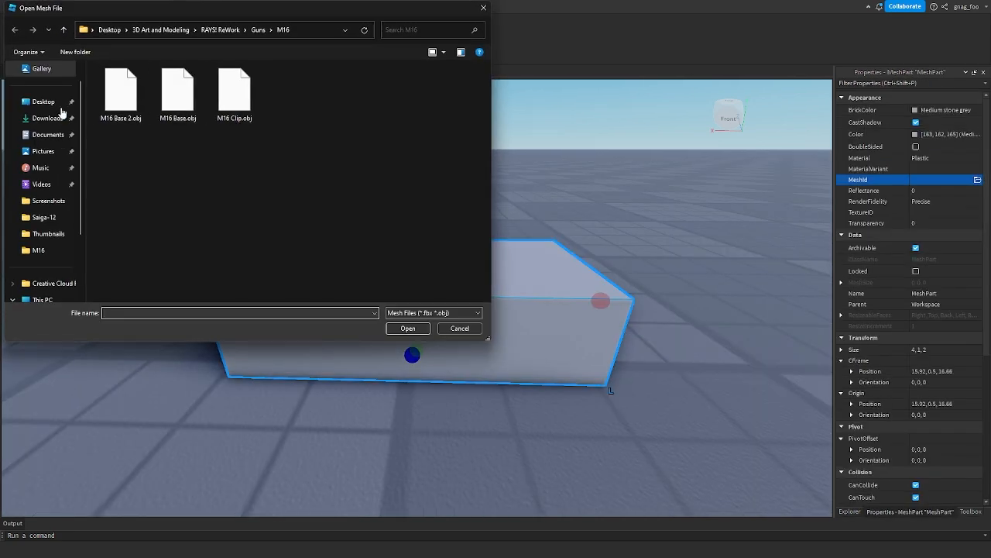
pyautogui.click(63, 116)
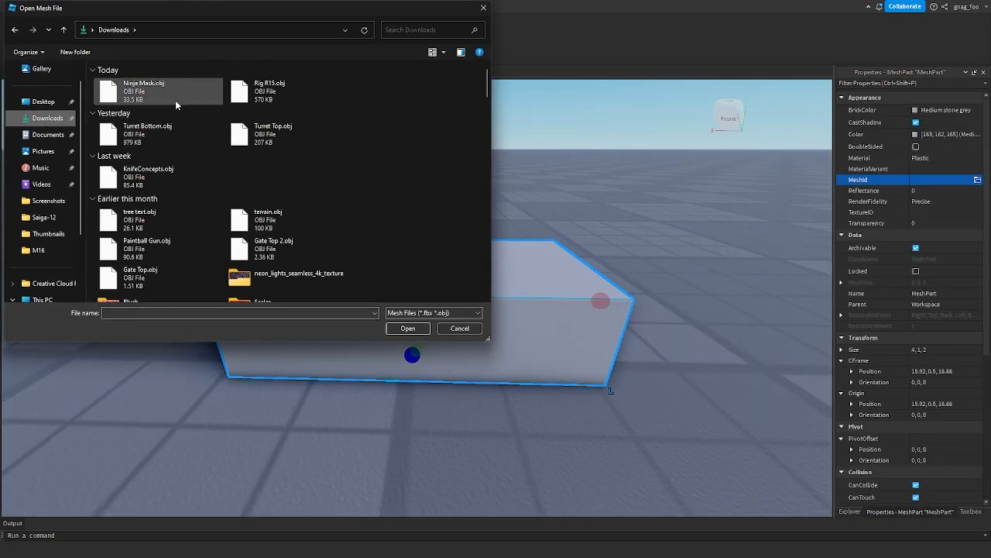
pyautogui.doubleClick(175, 100)
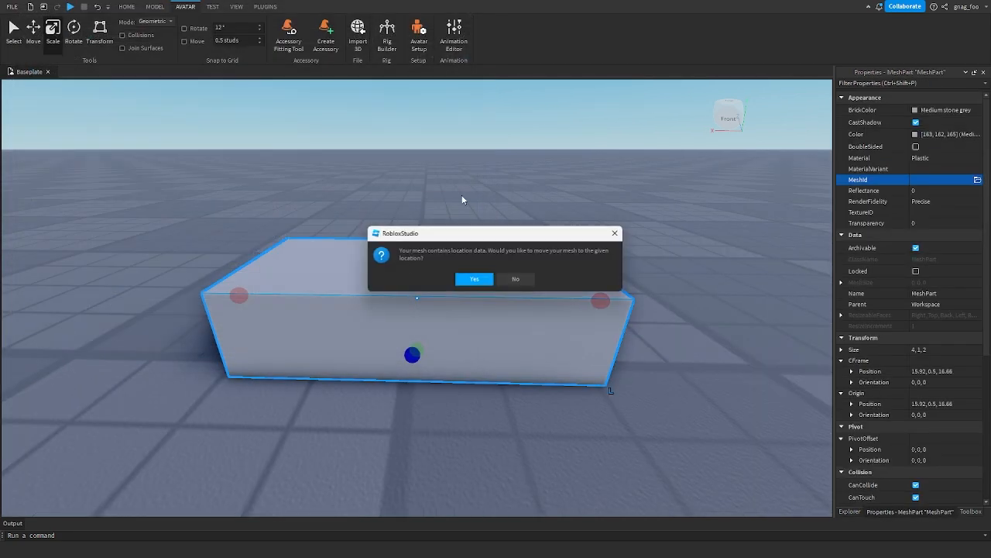
pyautogui.click(493, 283)
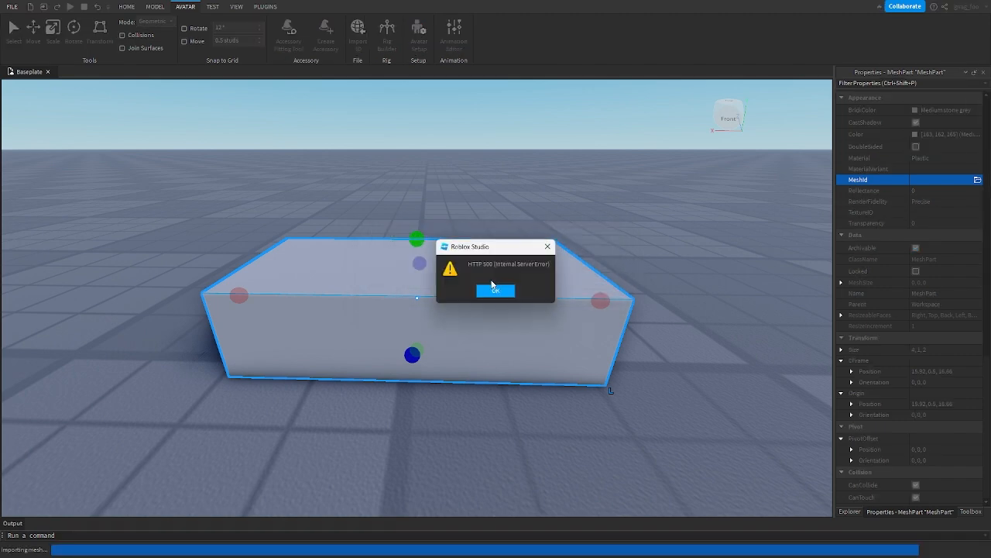
pyautogui.click(496, 288)
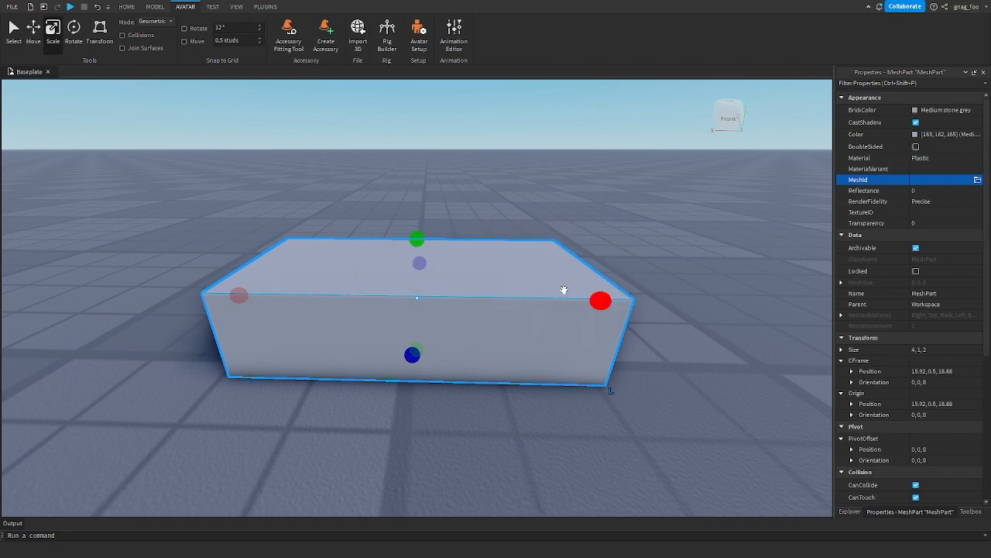
# - Load Ninja Mask.obj into the MeshPart again and move the mesh to its stored location
pyautogui.click(978, 179)
pyautogui.doubleClick(157, 96)
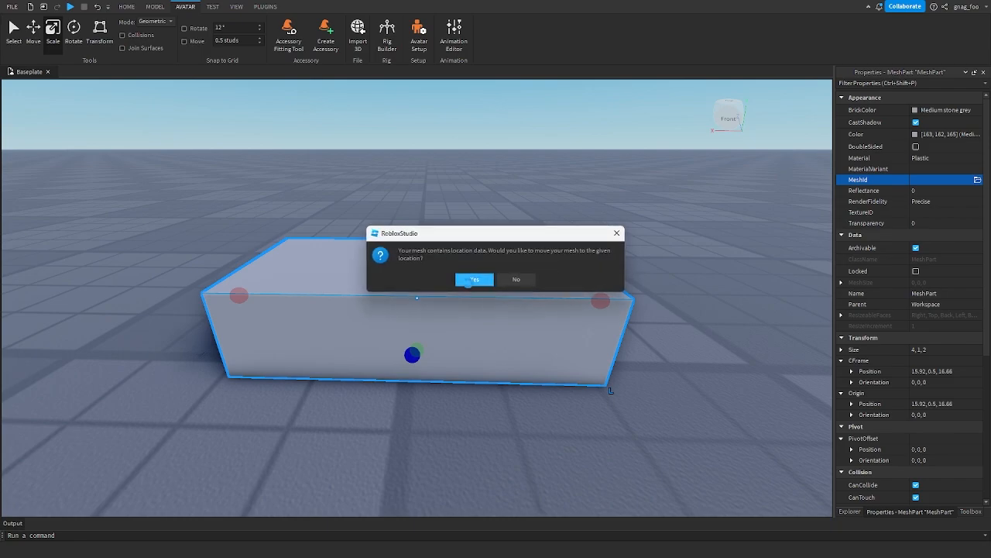
pyautogui.click(469, 278)
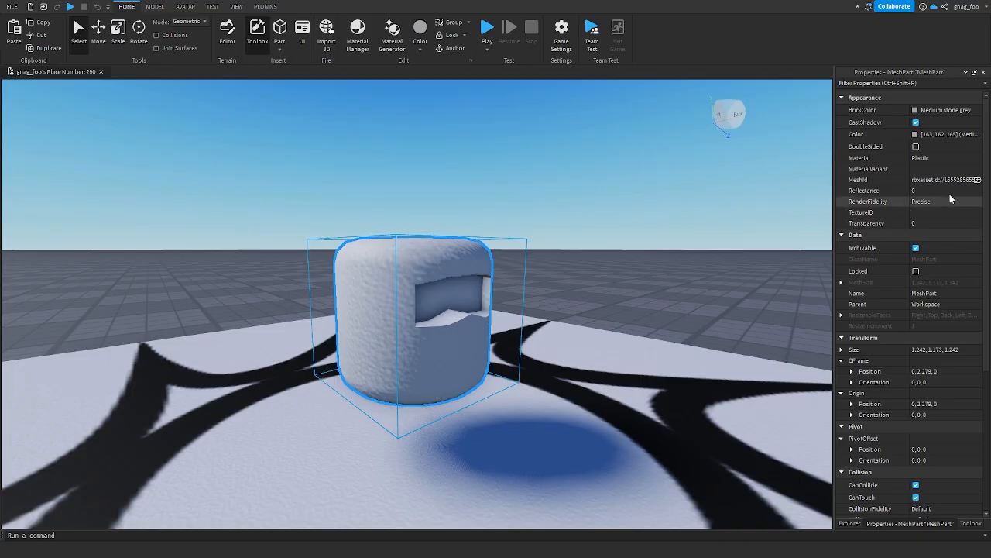
# - Upload the gradient palette PNG from Downloads as the MeshPart's texture, naming the image asset "wqeqe (1)"
pyautogui.click(928, 211)
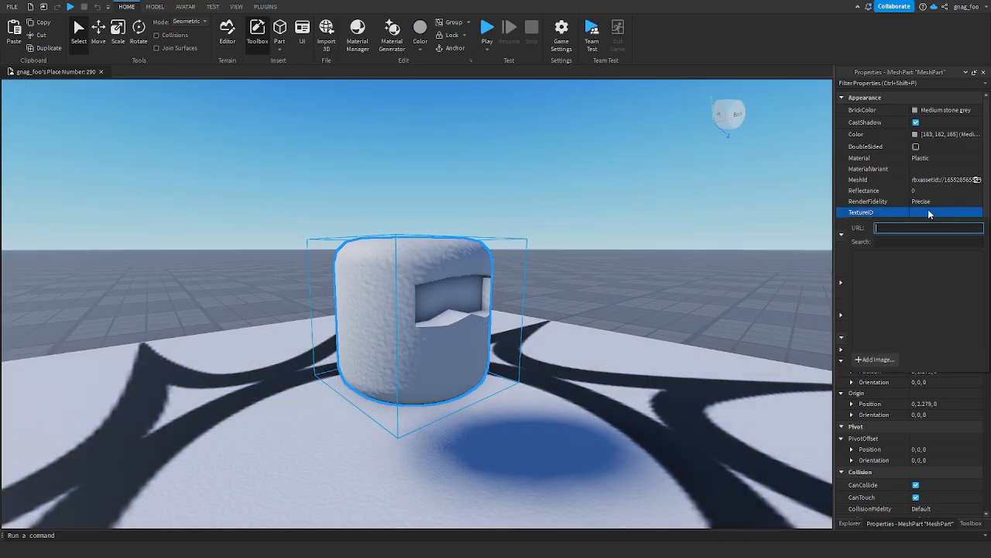
pyautogui.click(876, 360)
pyautogui.click(460, 253)
pyautogui.doubleClick(577, 273)
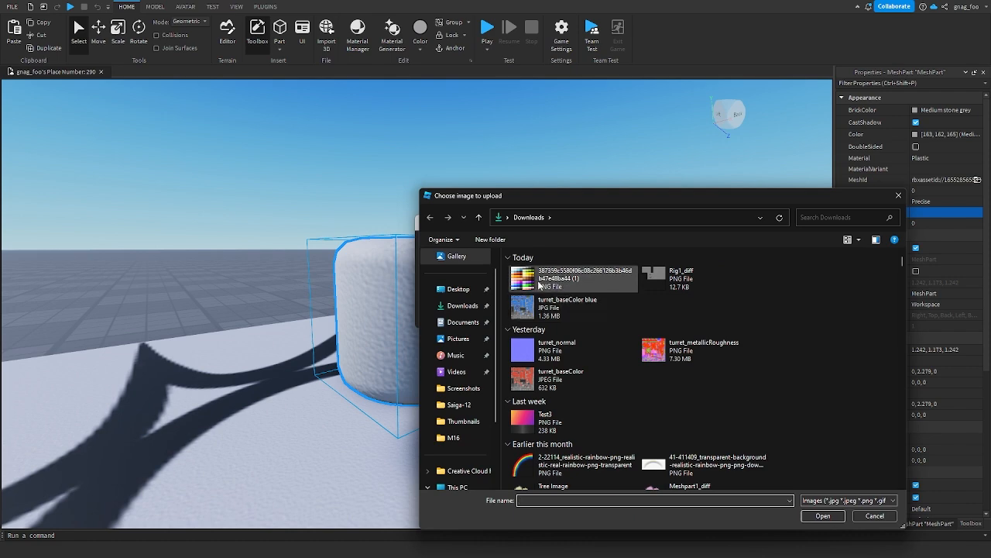
pyautogui.click(466, 315)
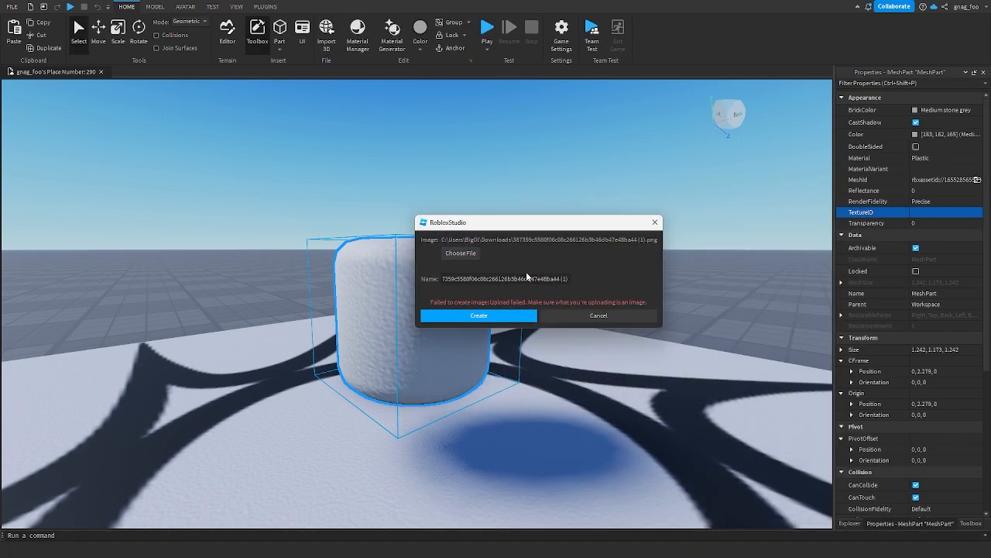
pyautogui.click(529, 279)
pyautogui.write('wqeqe')
pyautogui.click(518, 315)
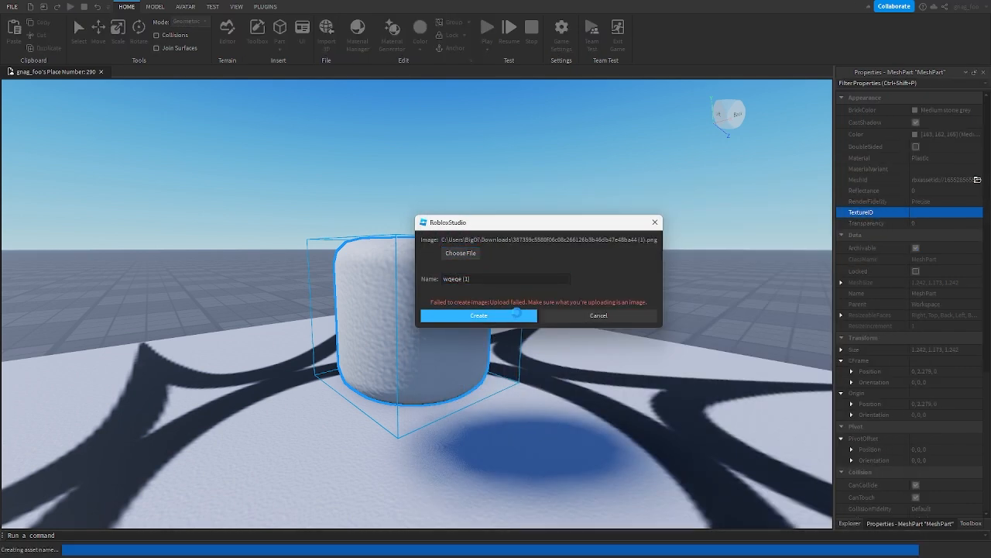
# - Generate an R15 masculine Block Avatar rig with the Rig Builder beside the textured mask
pyautogui.press('d')
pyautogui.moveTo(586, 262); pyautogui.dragTo(586, 263, button='right')
pyautogui.click(585, 263)
pyautogui.moveTo(506, 299); pyautogui.dragTo(505, 299, button='right')
pyautogui.press('a')
pyautogui.scroll(-4, 505, 299)
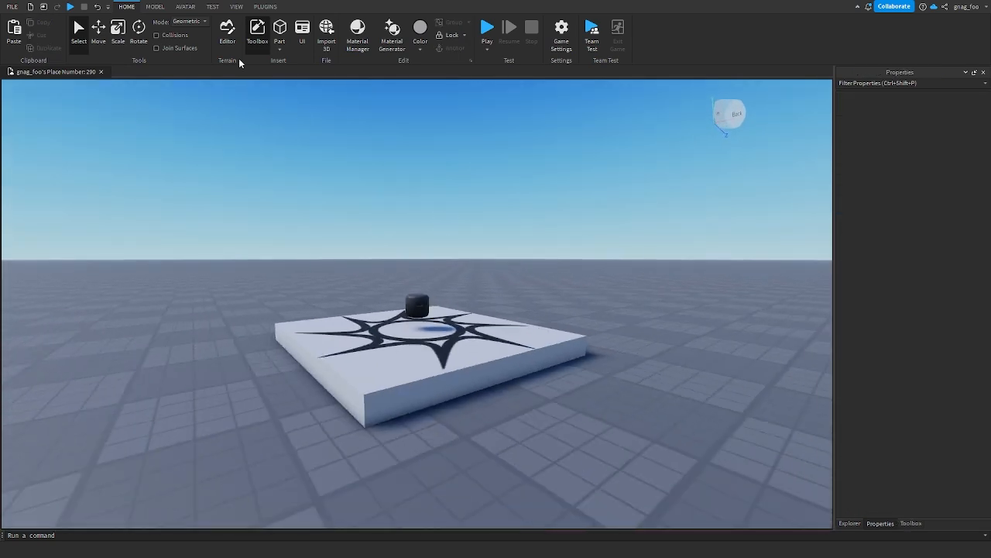
pyautogui.press('w')
pyautogui.click(186, 6)
pyautogui.click(385, 46)
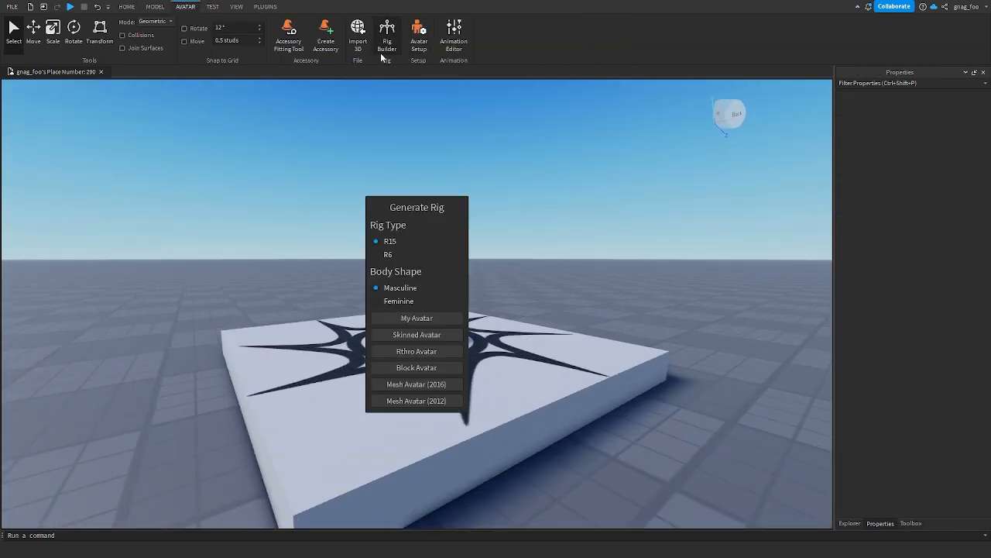
pyautogui.click(434, 367)
# - Set the rig's origin position to 0, 0, 0
pyautogui.click(901, 203)
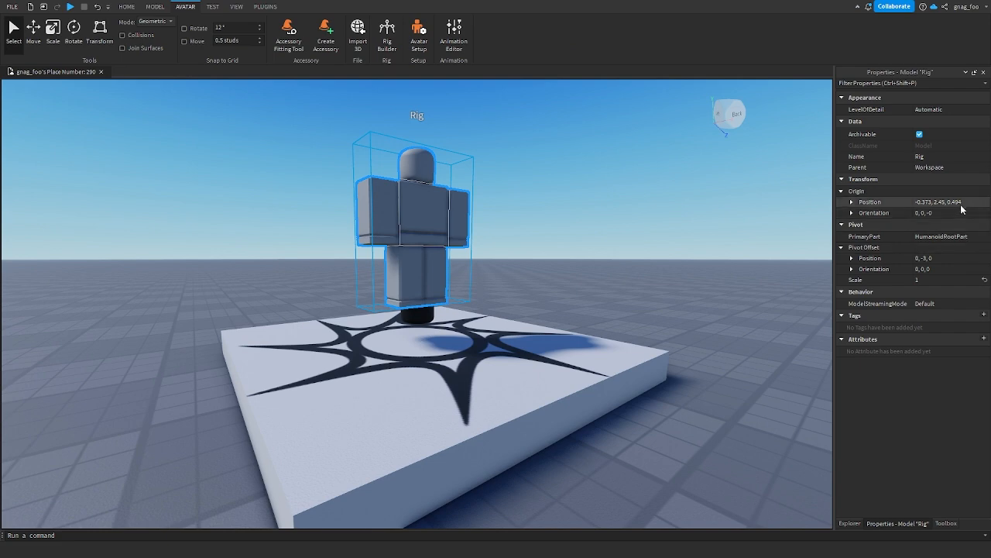
pyautogui.click(952, 201)
pyautogui.write('0,0,0')
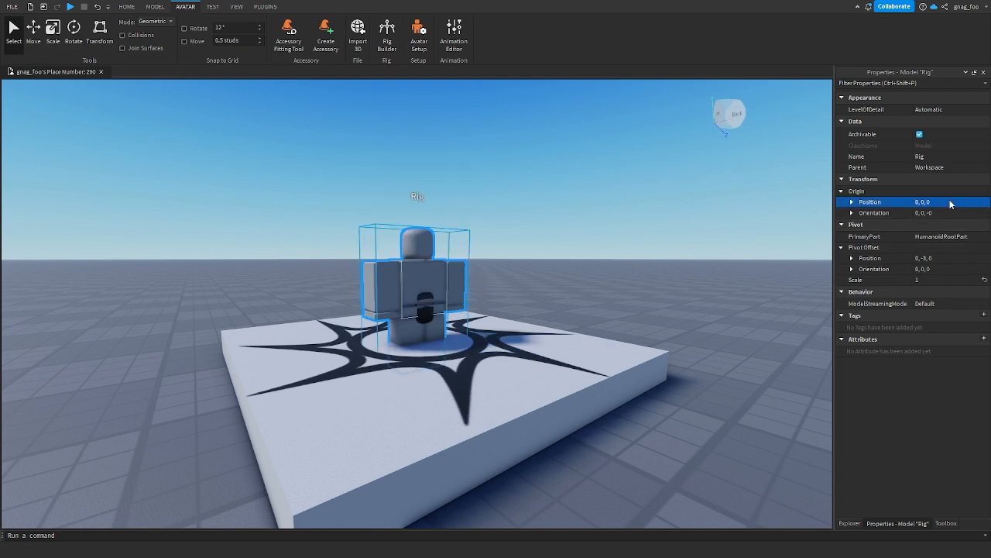
pyautogui.press('Return')
pyautogui.scroll(3, 439, 329)
# - Select the mask mesh and move it up and over the rig's head with the Move tool
pyautogui.click(412, 310)
pyautogui.moveTo(433, 246); pyautogui.dragTo(434, 245, button='right')
pyautogui.press('e')
pyautogui.press('a')
pyautogui.click(33, 32)
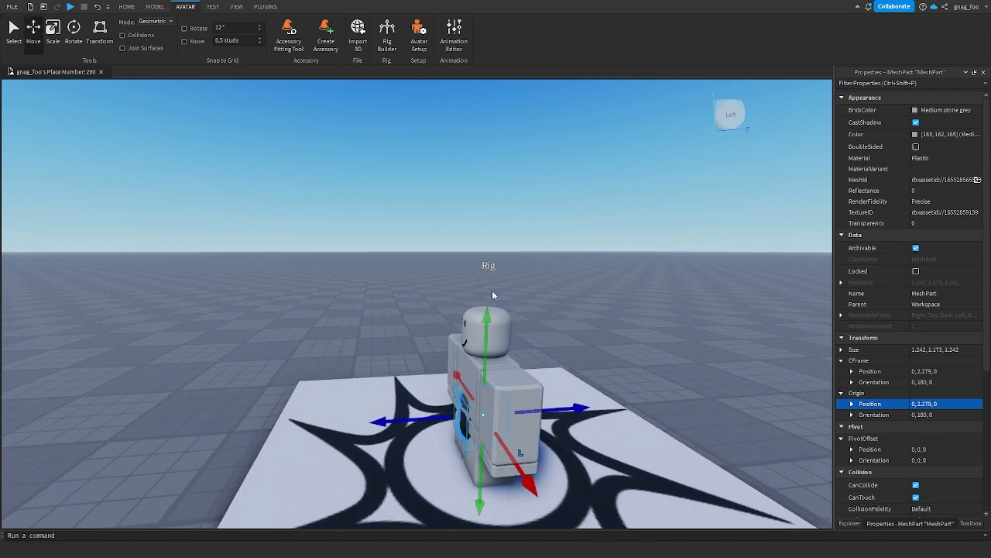
pyautogui.moveTo(493, 292); pyautogui.dragTo(493, 292, button='right')
pyautogui.moveTo(449, 332); pyautogui.dragTo(455, 243)
pyautogui.press('w')
pyautogui.press('a')
pyautogui.moveTo(456, 242); pyautogui.dragTo(456, 242, button='right')
pyautogui.scroll(-2, 460, 242)
# - Start the Asset Creator plugin, choose the Accessory type and set the mask's MeshPart as the part to convert
pyautogui.click(349, 110)
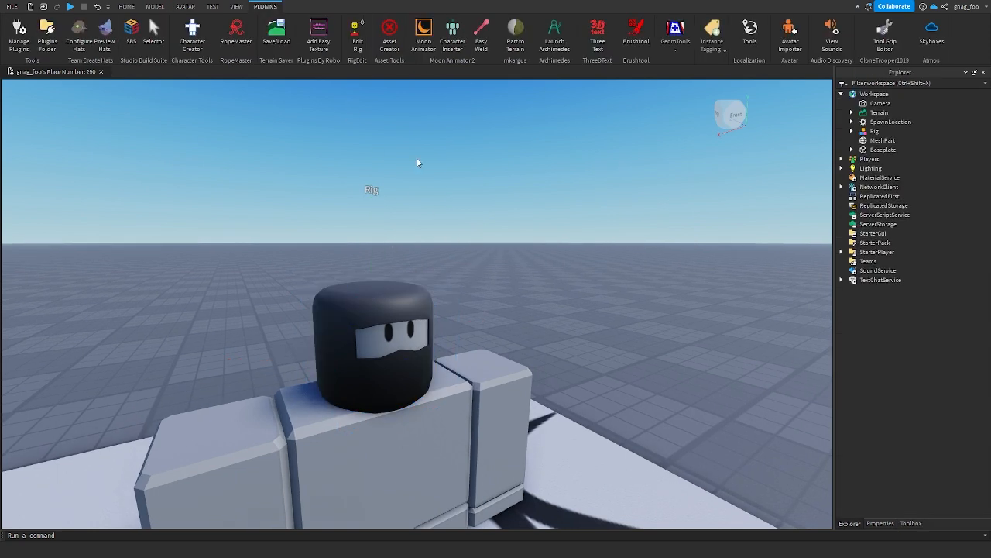
pyautogui.click(390, 33)
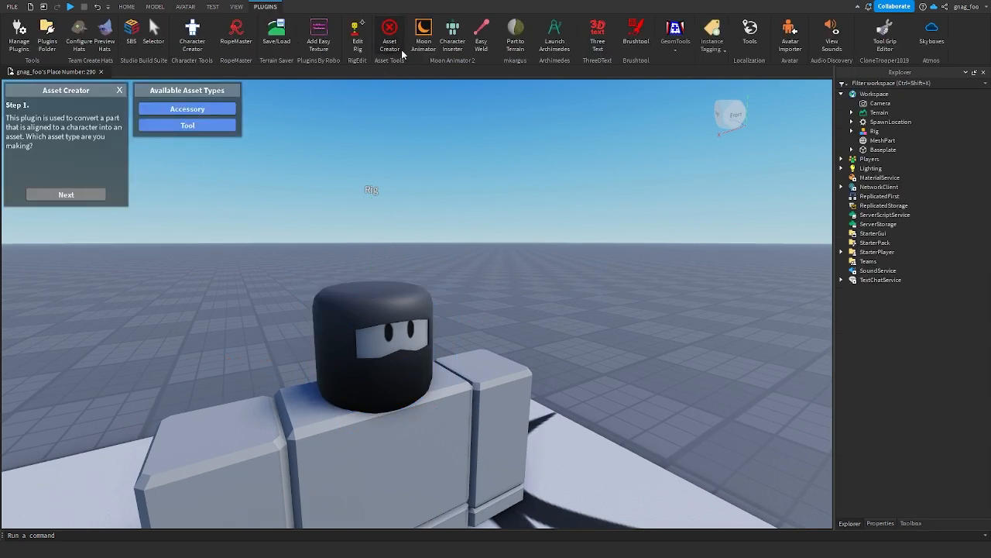
pyautogui.click(883, 140)
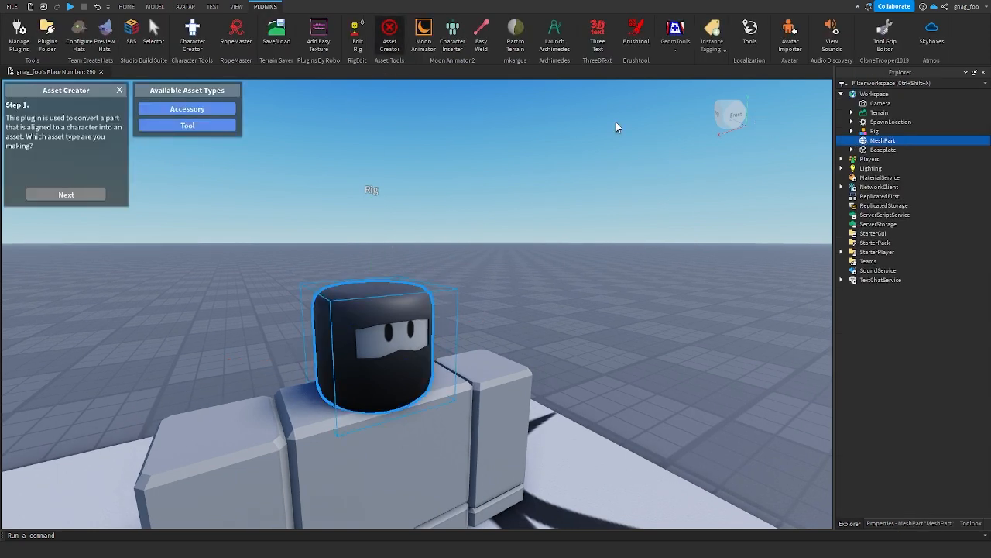
pyautogui.click(230, 112)
pyautogui.click(60, 194)
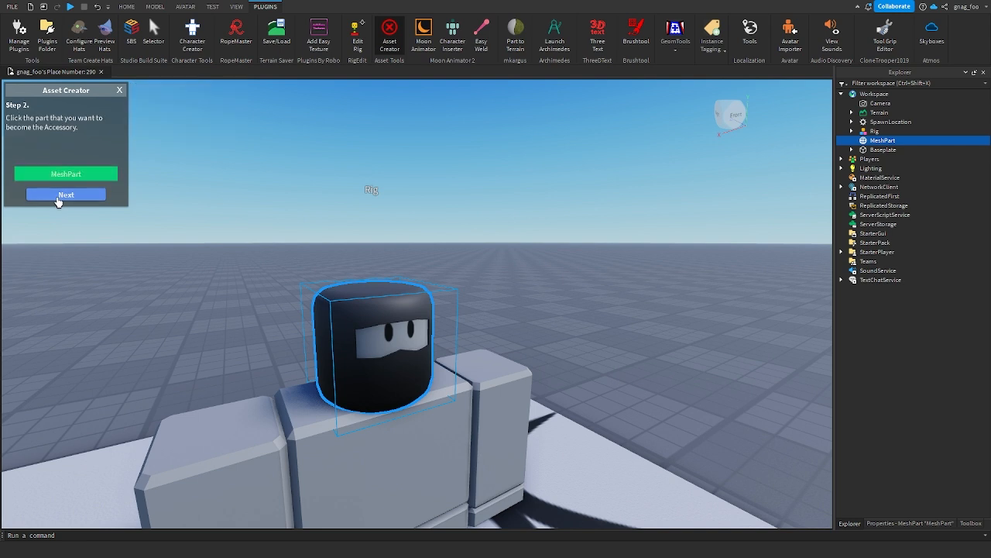
pyautogui.click(92, 195)
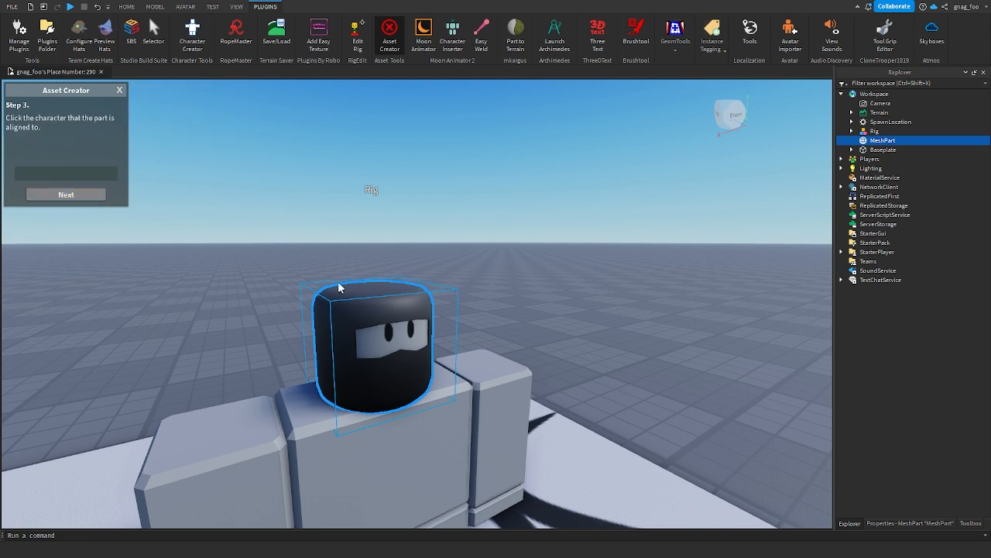
# - Convert the mask into an accessory aligned to the rig, using the Hat attachment point and the Classic character type
pyautogui.click(287, 435)
pyautogui.click(102, 198)
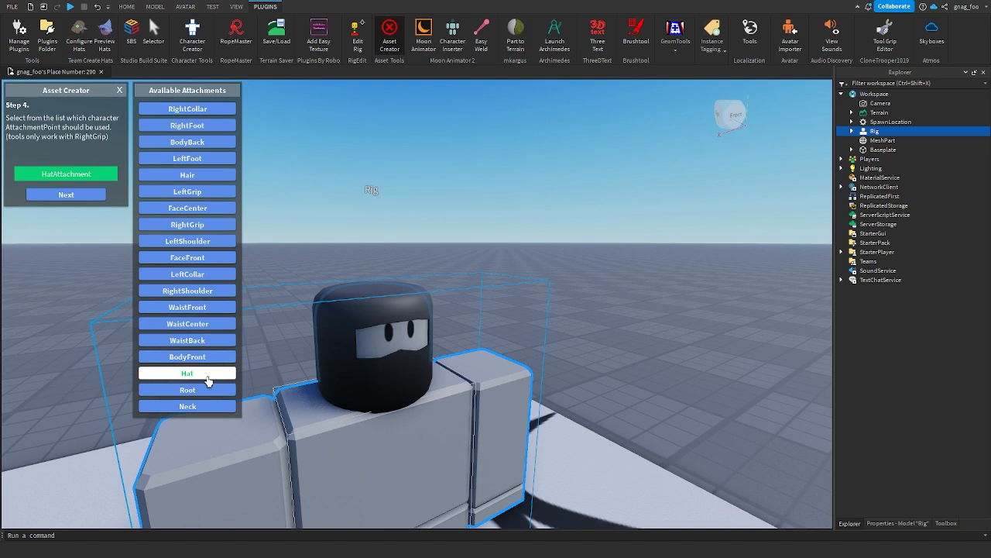
pyautogui.click(73, 194)
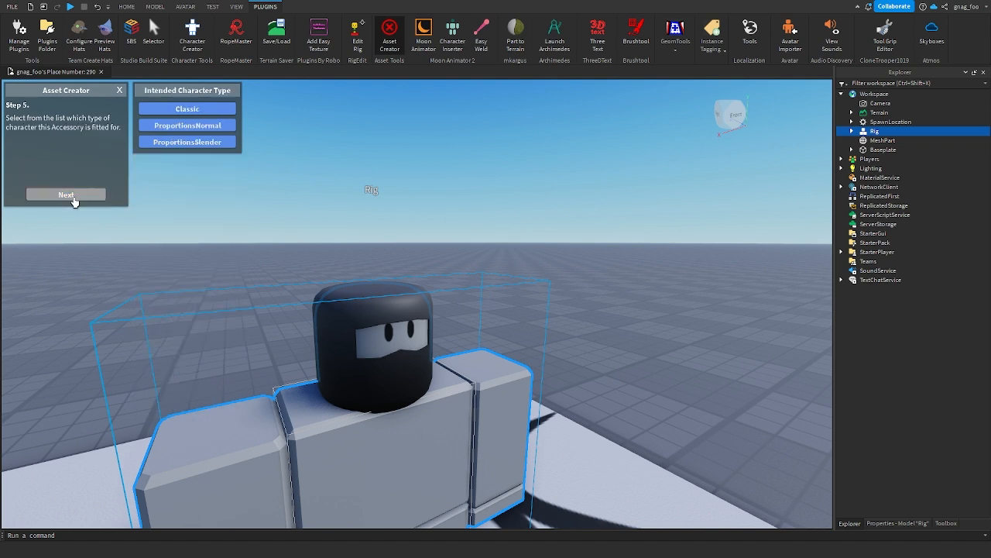
pyautogui.click(182, 114)
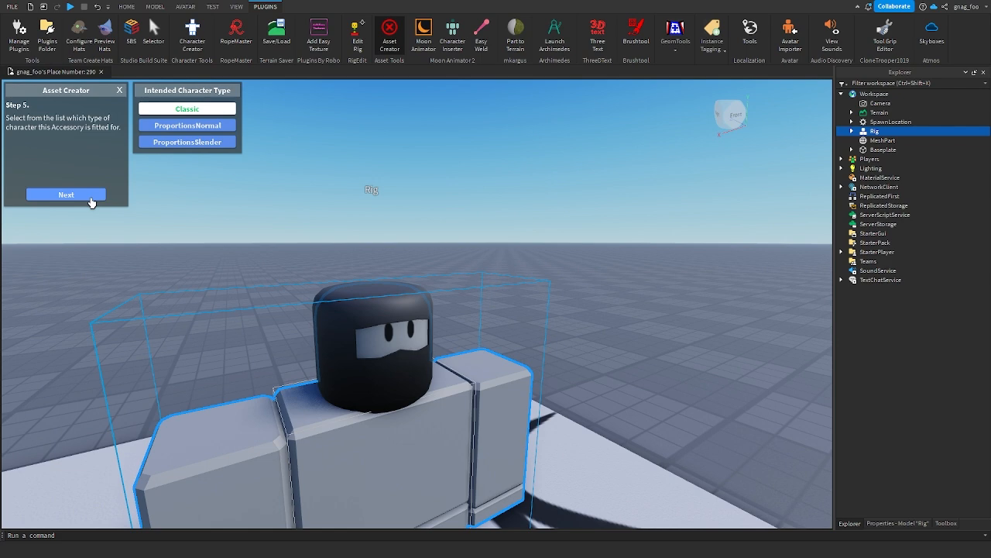
pyautogui.click(90, 200)
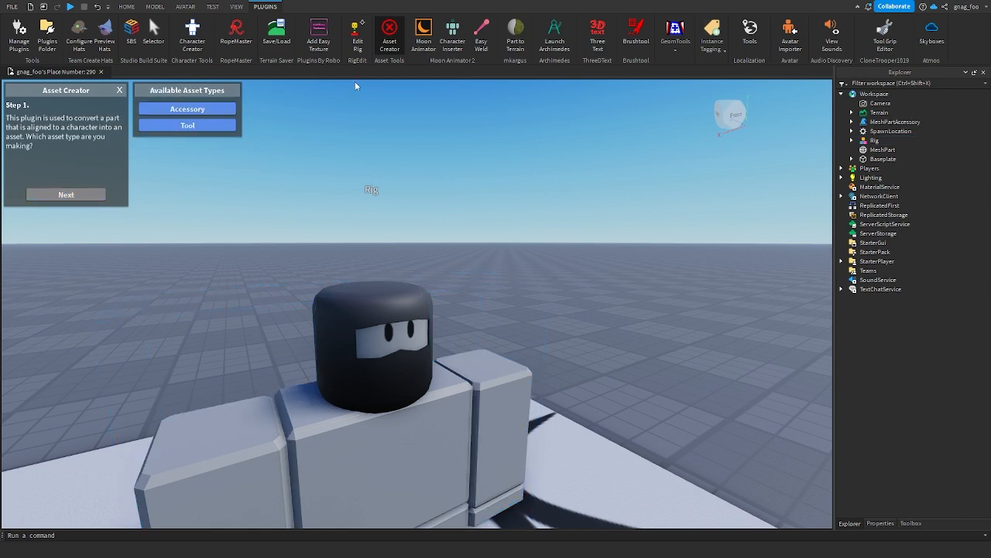
pyautogui.scroll(-6, 624, 115)
pyautogui.scroll(6, 465, 232)
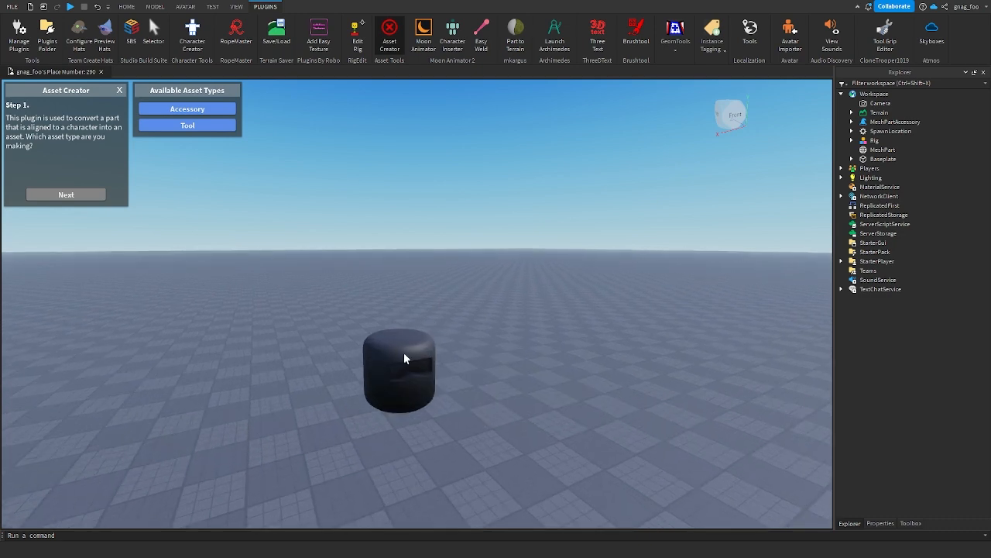
# - Select the new accessory's handle part floating above the rig with the Scale tool and view its properties
pyautogui.click(155, 6)
pyautogui.click(53, 35)
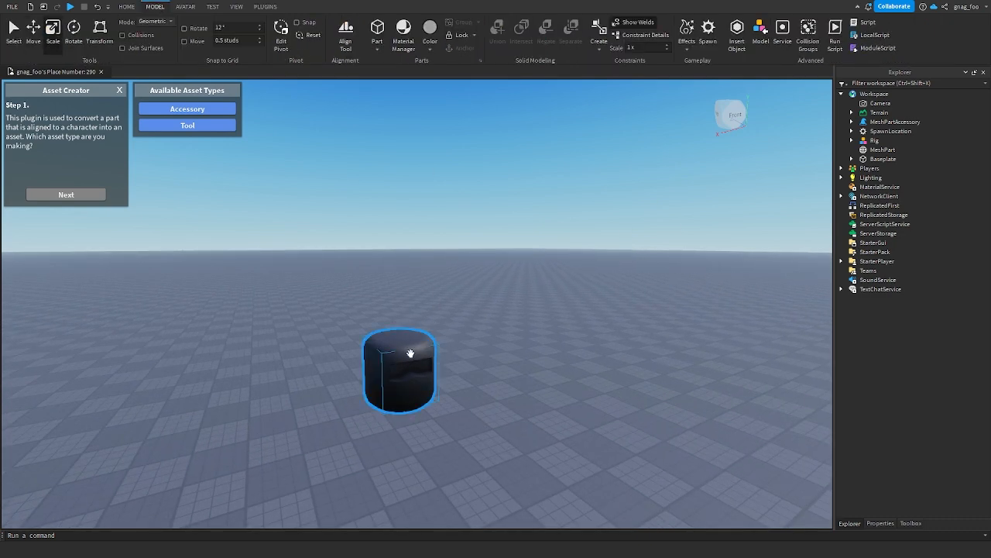
pyautogui.click(411, 353)
pyautogui.scroll(-3, 411, 353)
pyautogui.click(900, 524)
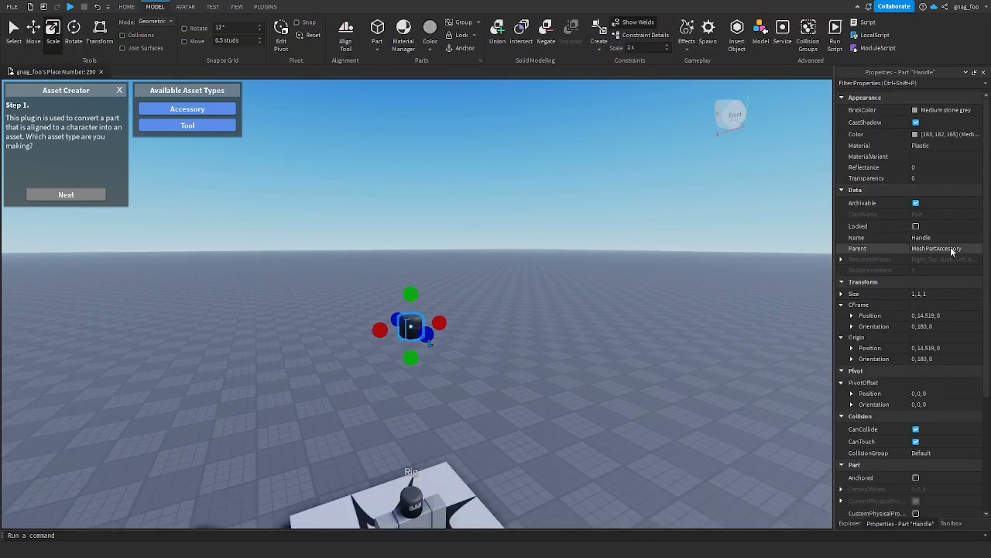
pyautogui.click(946, 237)
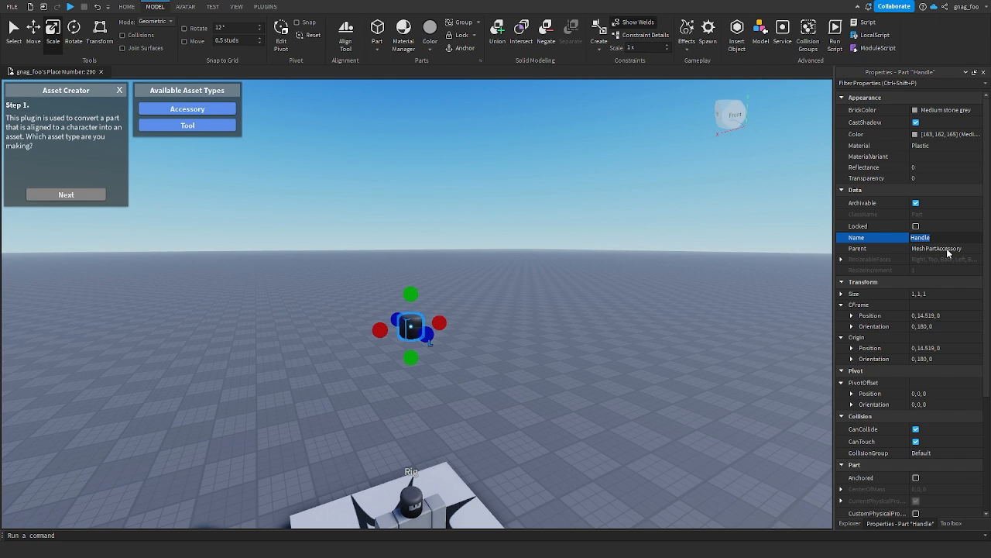
# - Rename the MeshPartAccessory object as Mask
pyautogui.click(850, 523)
pyautogui.click(890, 123)
pyautogui.click(890, 524)
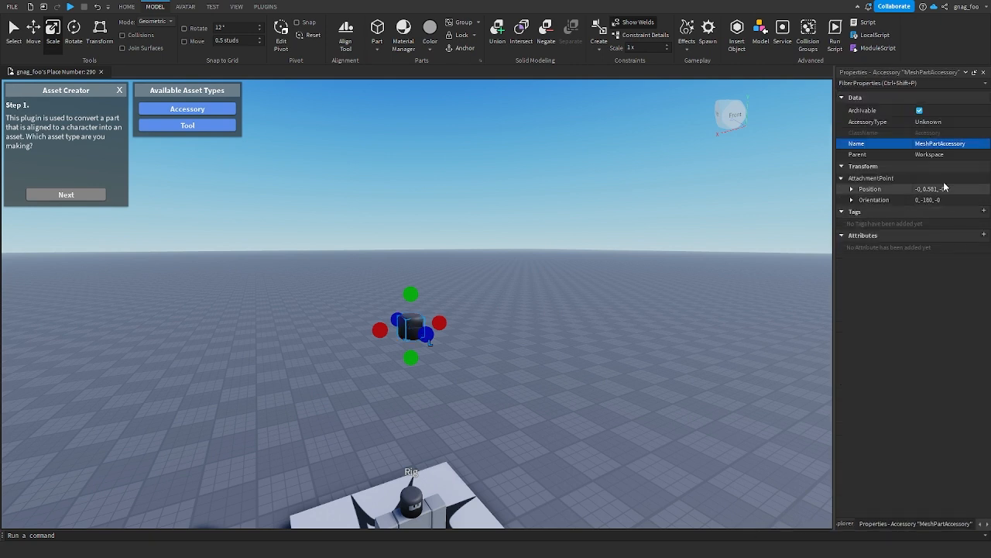
pyautogui.click(955, 154)
pyautogui.click(952, 144)
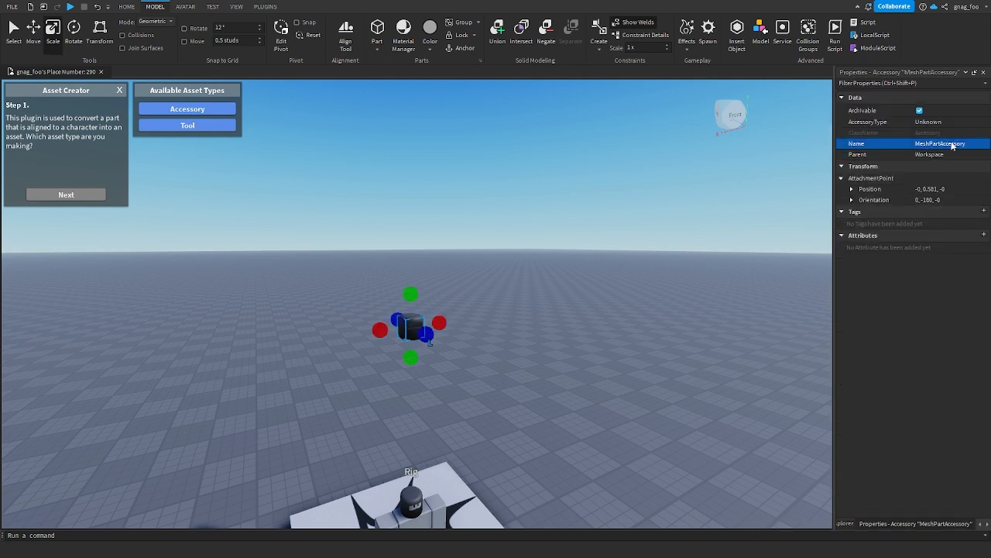
pyautogui.write('Ha')
pyautogui.press('BackSpace')
pyautogui.press('BackSpace')
pyautogui.write('Mask')
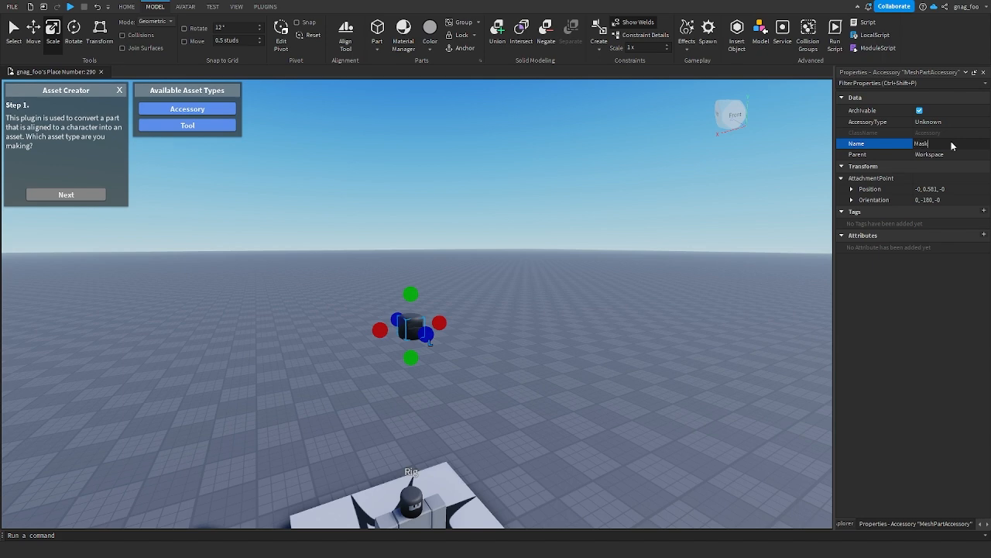
pyautogui.press('Return')
pyautogui.click(849, 523)
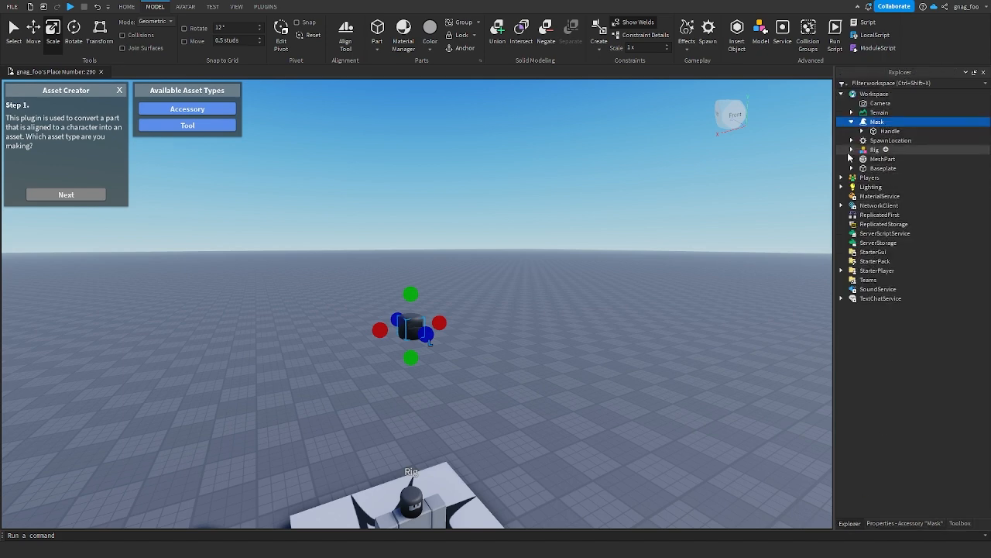
# - Remove the leftover mask MeshPart from the workspace and move the Mask accessory into the Rig model
pyautogui.scroll(2, 597, 206)
pyautogui.press('w')
pyautogui.press('q')
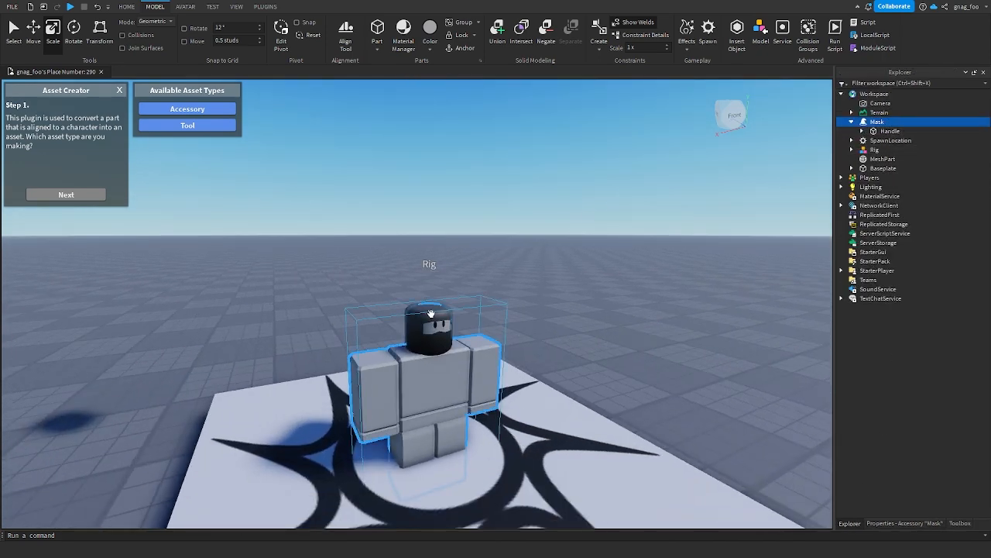
pyautogui.click(467, 356)
pyautogui.moveTo(877, 122); pyautogui.dragTo(882, 155)
pyautogui.click(651, 241)
# - Close the Asset Creator plugin and view the masked rig from the front
pyautogui.press('w')
pyautogui.press('q')
pyautogui.moveTo(650, 240); pyautogui.dragTo(651, 241, button='right')
pyautogui.press('e')
pyautogui.press('q')
pyautogui.click(265, 6)
pyautogui.click(390, 35)
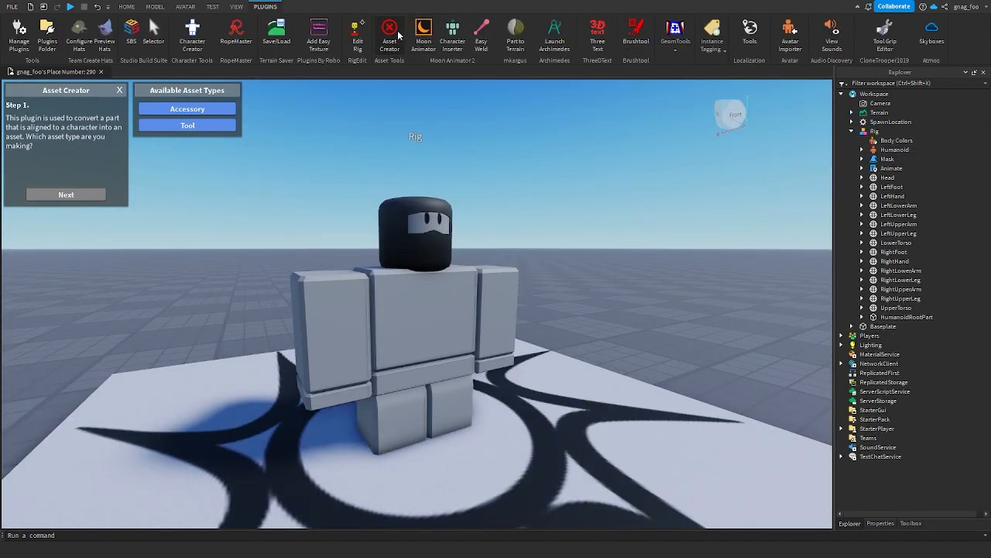
pyautogui.moveTo(521, 245); pyautogui.dragTo(521, 244, button='right')
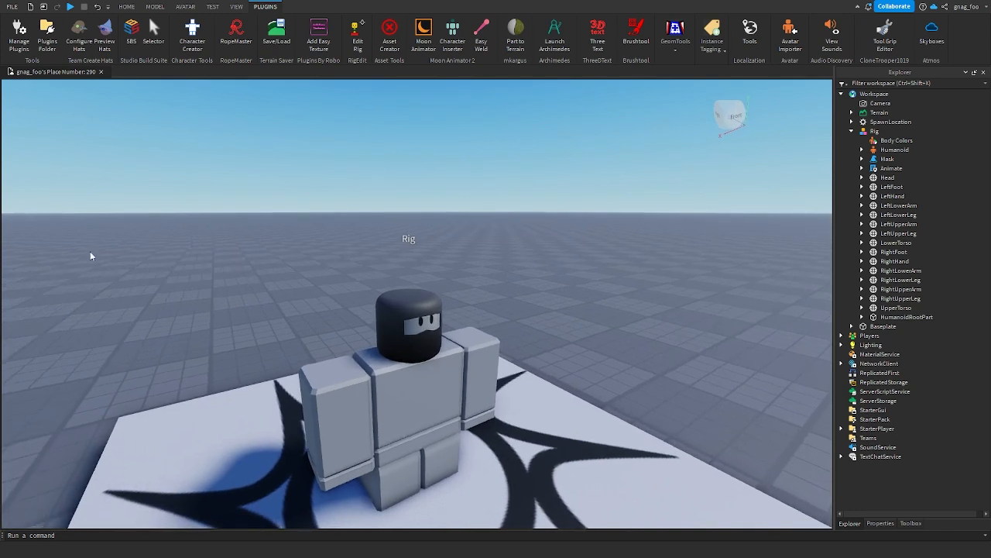